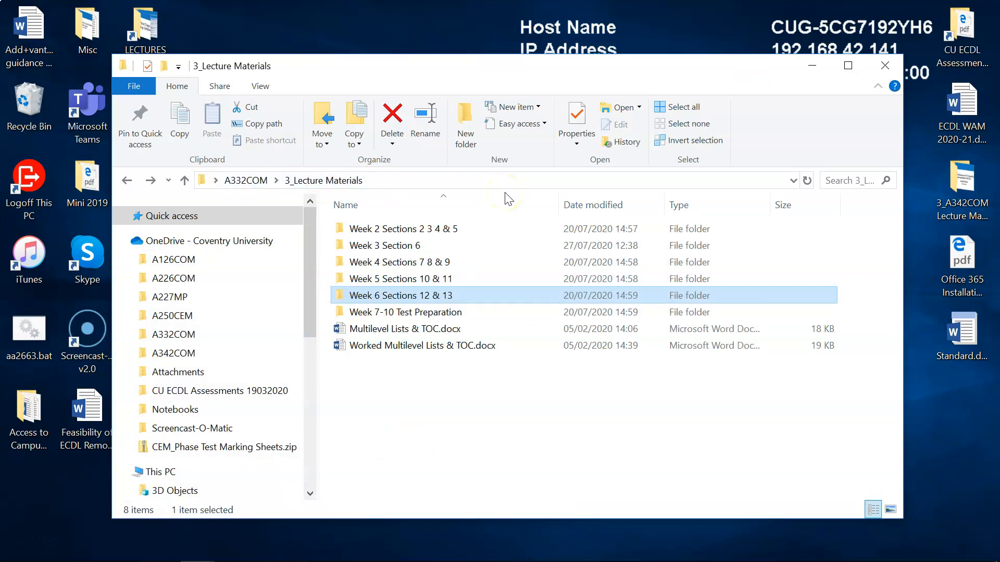
Step: Open 1 New Document.docx from the 12 Linking & Embedding folder inside Week 6 Sections 12 & 13
mouse_move(354, 301)
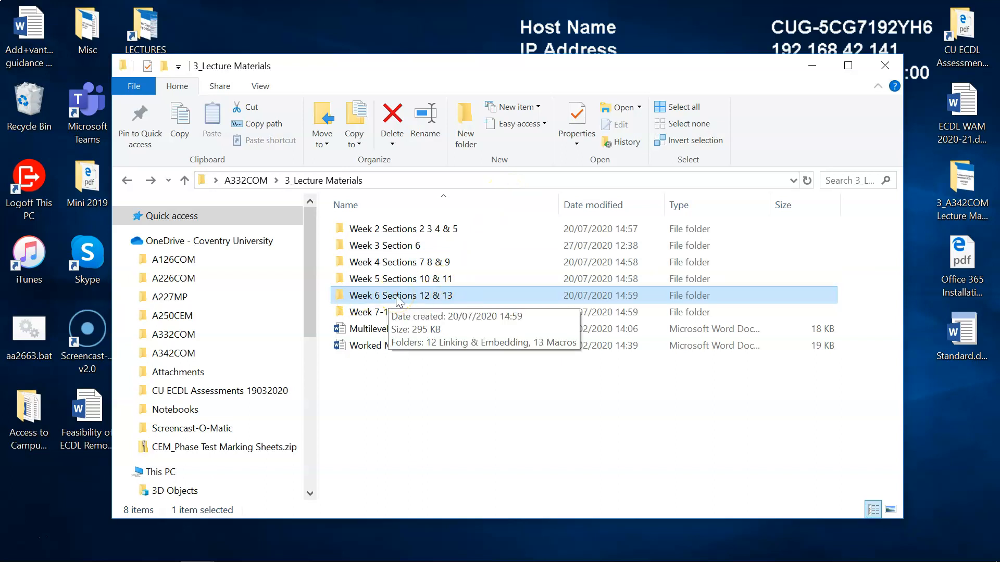
left_click(422, 298)
double_click(423, 301)
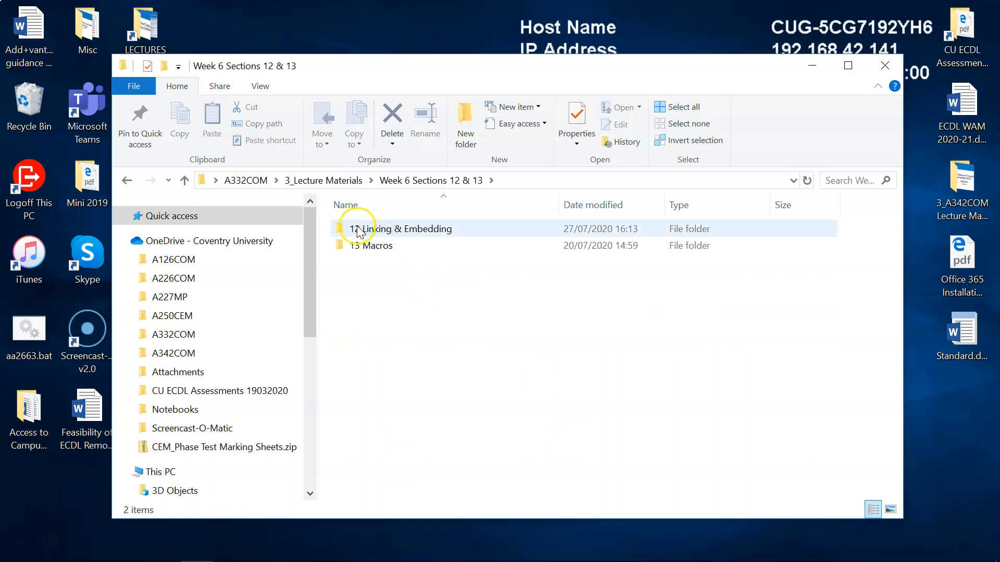
double_click(420, 229)
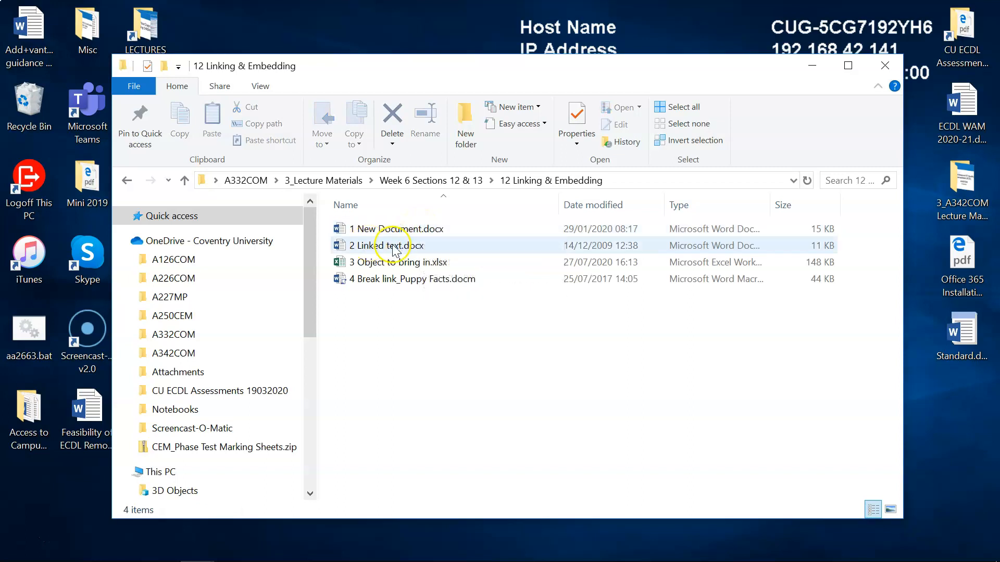
double_click(417, 229)
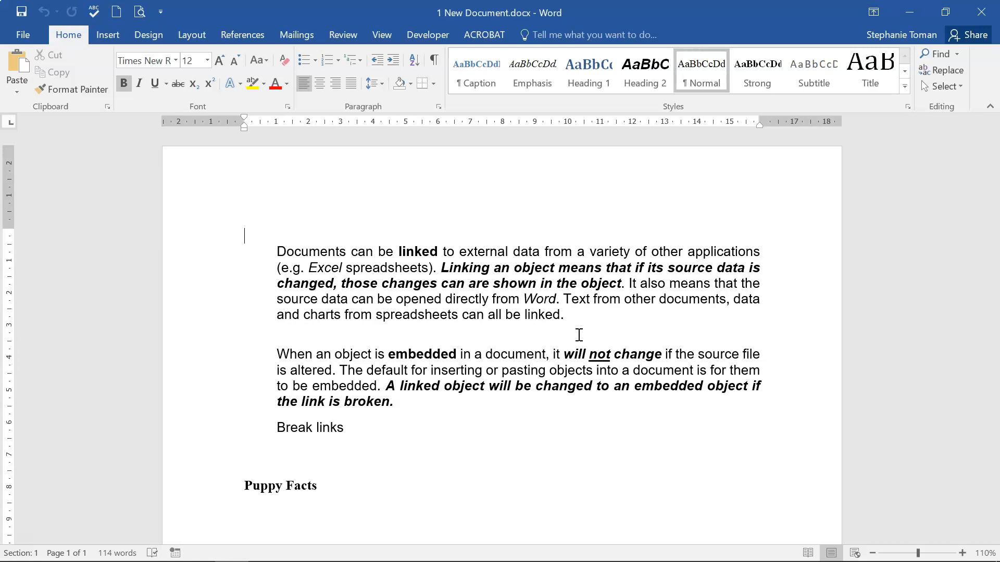
Step: Place the cursor on the line below the Puppy Facts heading and start inserting text from a file
left_click(534, 481)
scroll(534, 480, "down", 3)
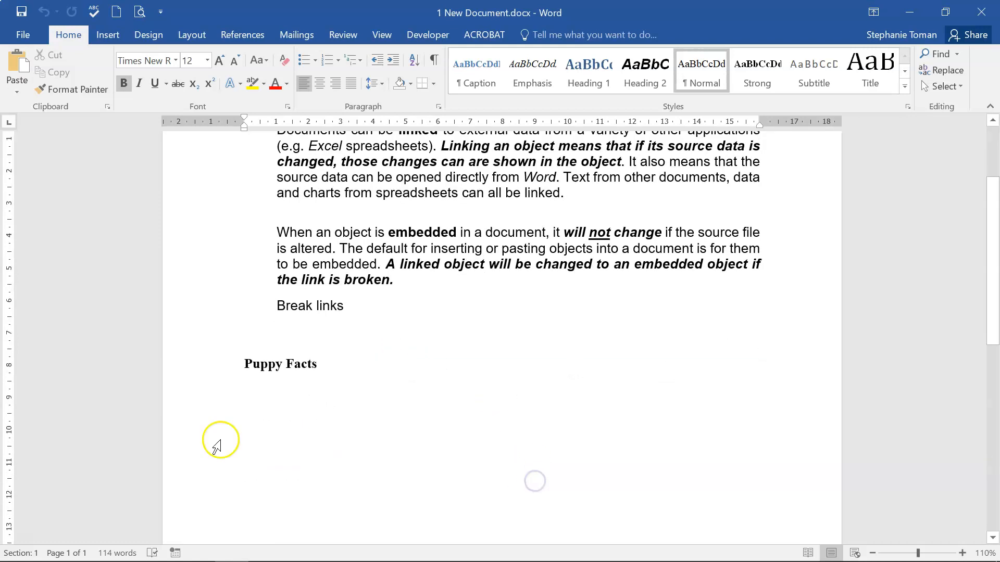
left_click(256, 396)
left_click(538, 386)
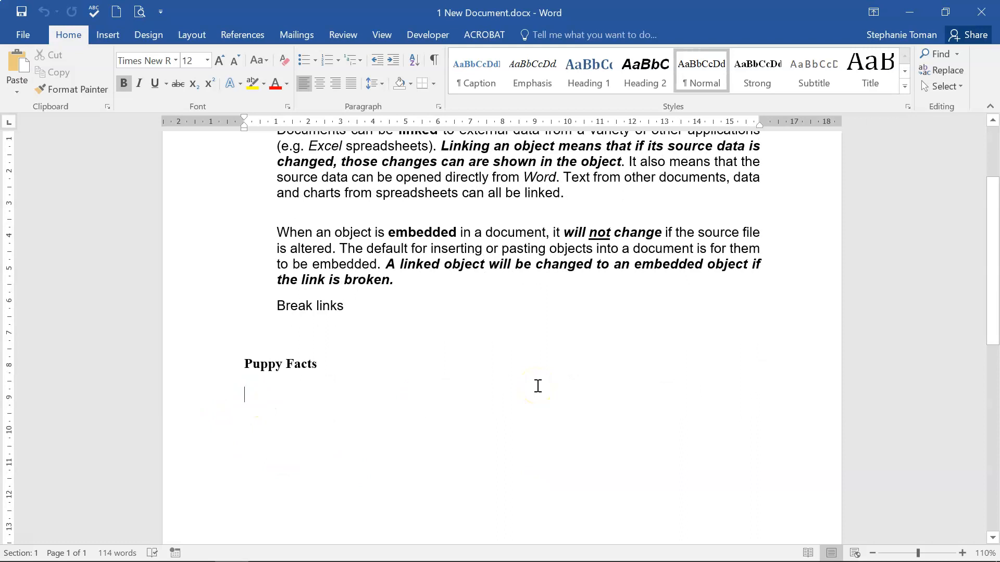
left_click(111, 34)
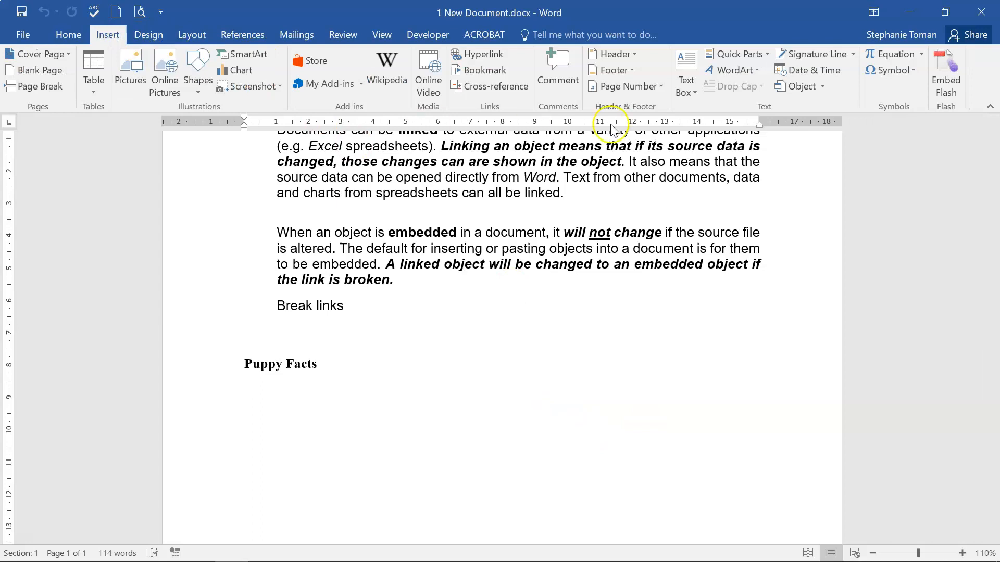
left_click(817, 84)
left_click(823, 85)
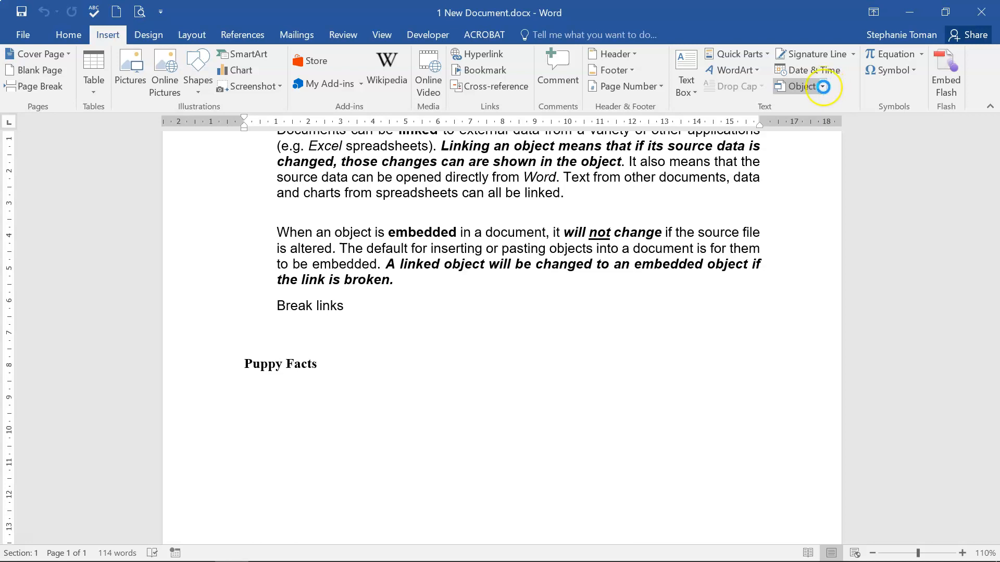
left_click(701, 128)
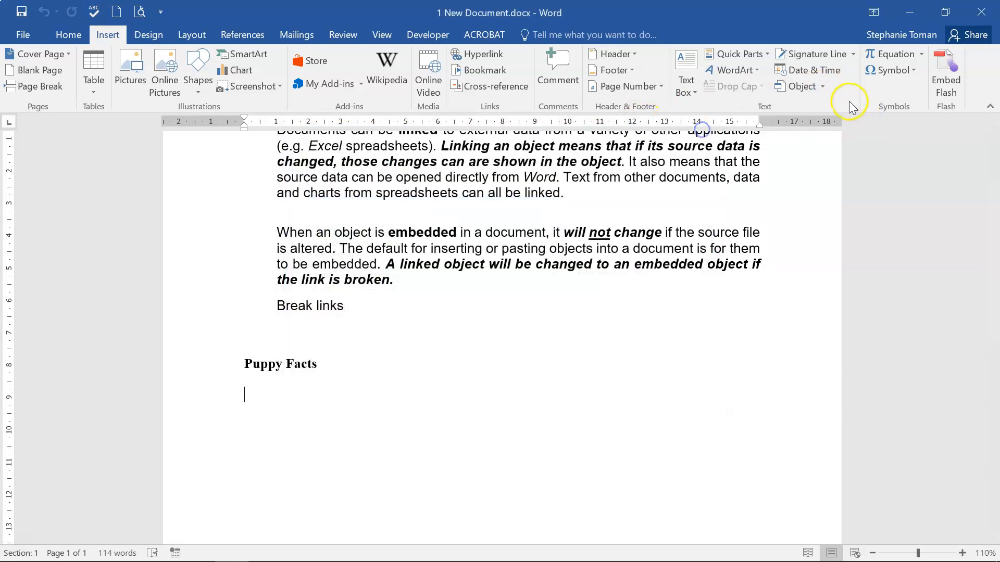
left_click(821, 87)
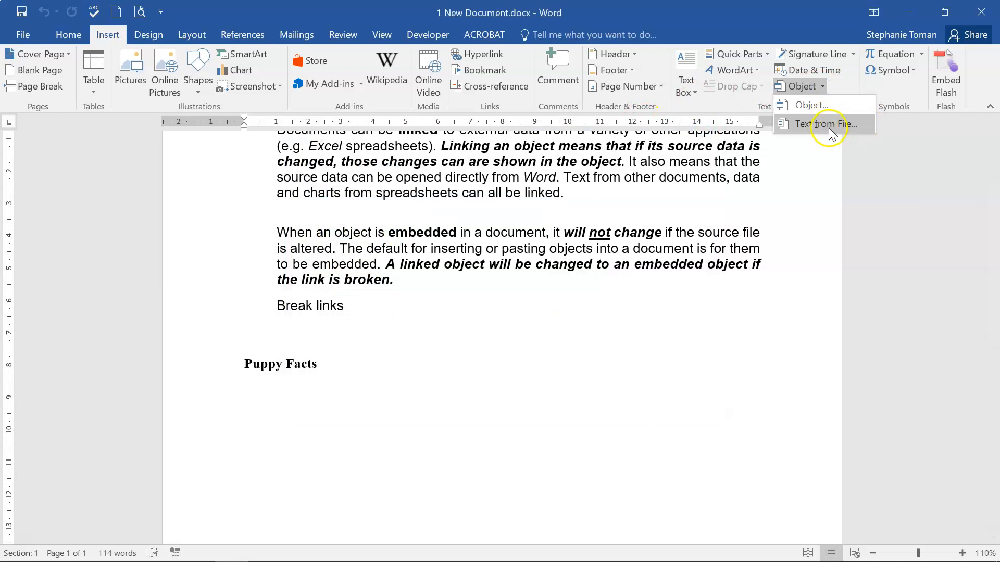
left_click(855, 127)
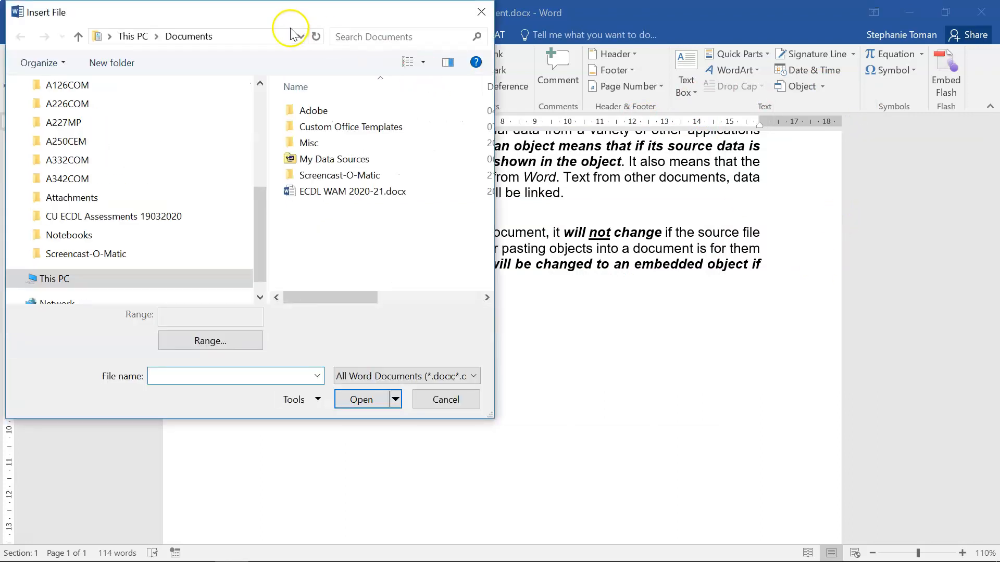
Step: Browse to the Desktop folder A332COM > 3_Lecture Materials > Week 6 Sections 12 & 13 > 12 Linking & Embedding
left_click(58, 122)
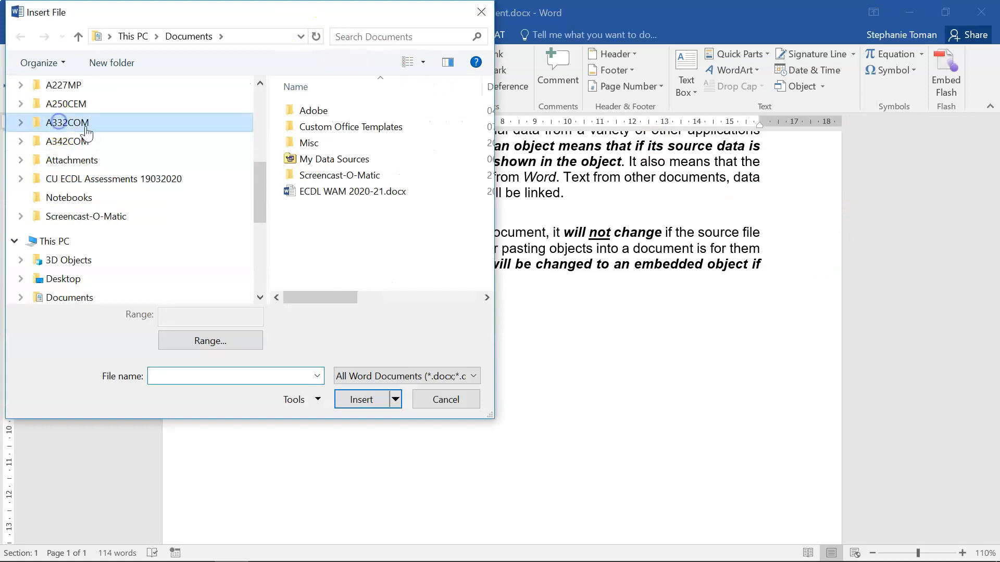
left_click(68, 277)
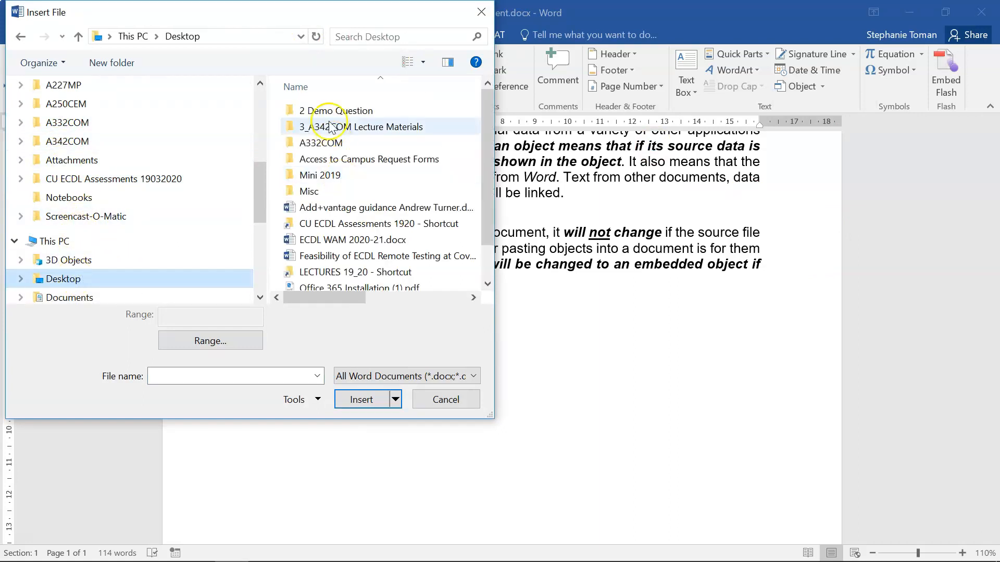
double_click(320, 142)
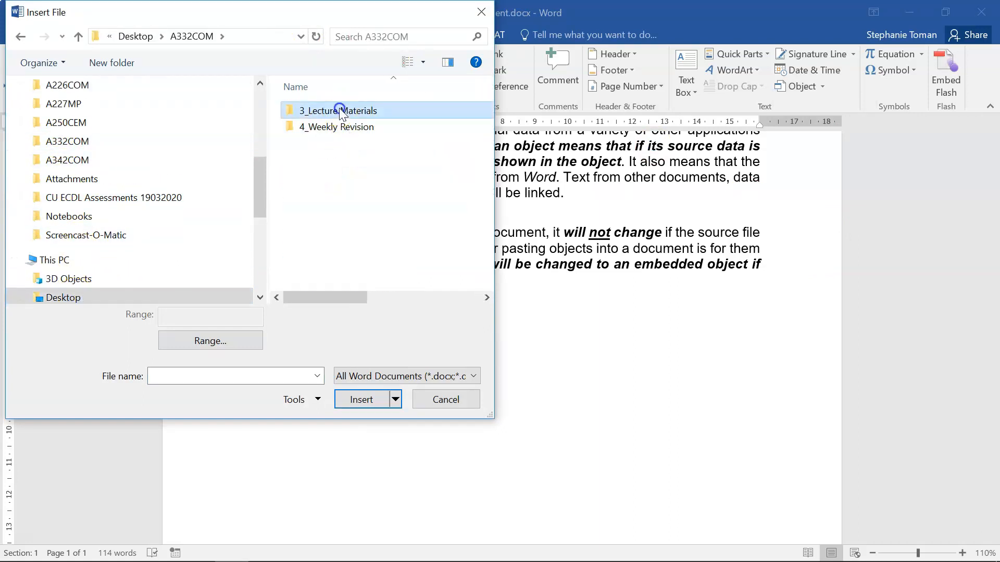
double_click(339, 113)
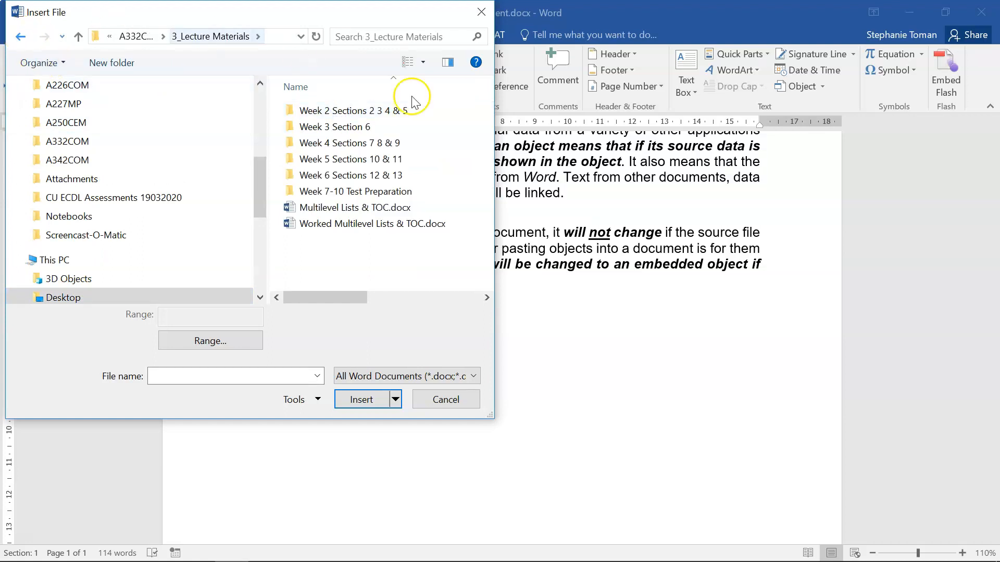
double_click(366, 175)
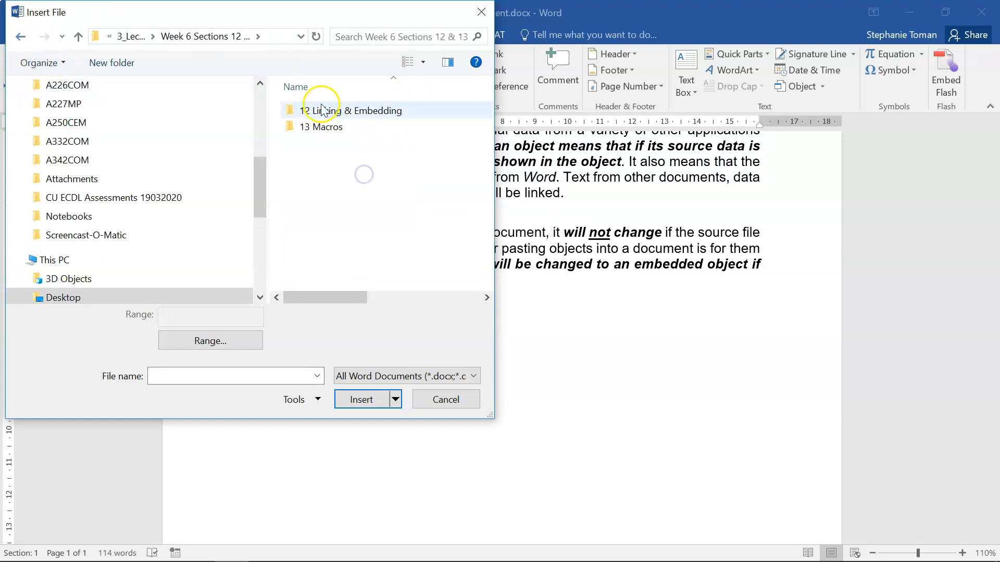
double_click(323, 111)
Step: Insert 2 Linked text.docx under the Puppy Facts heading as a link
left_click(330, 128)
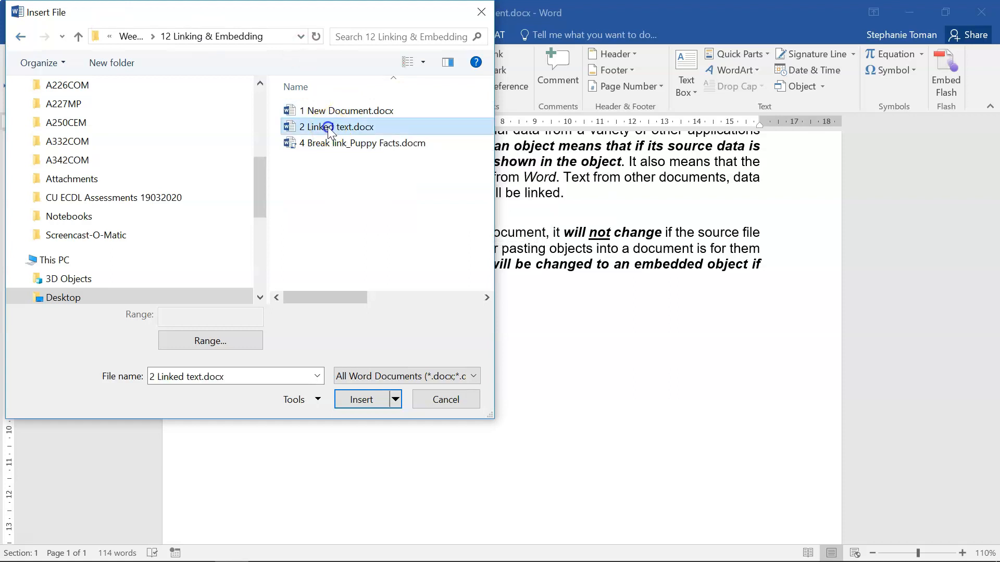
left_click(395, 400)
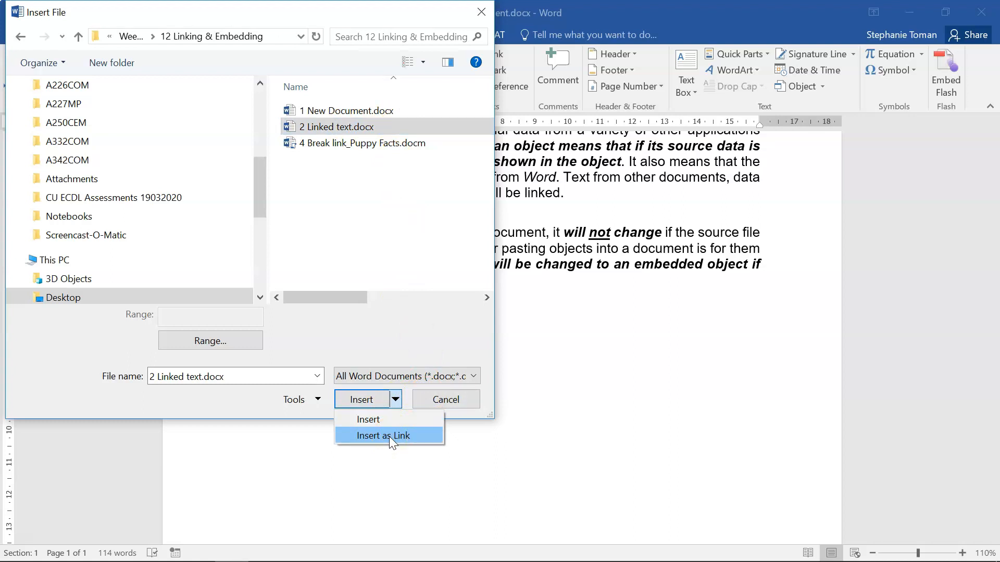
left_click(389, 436)
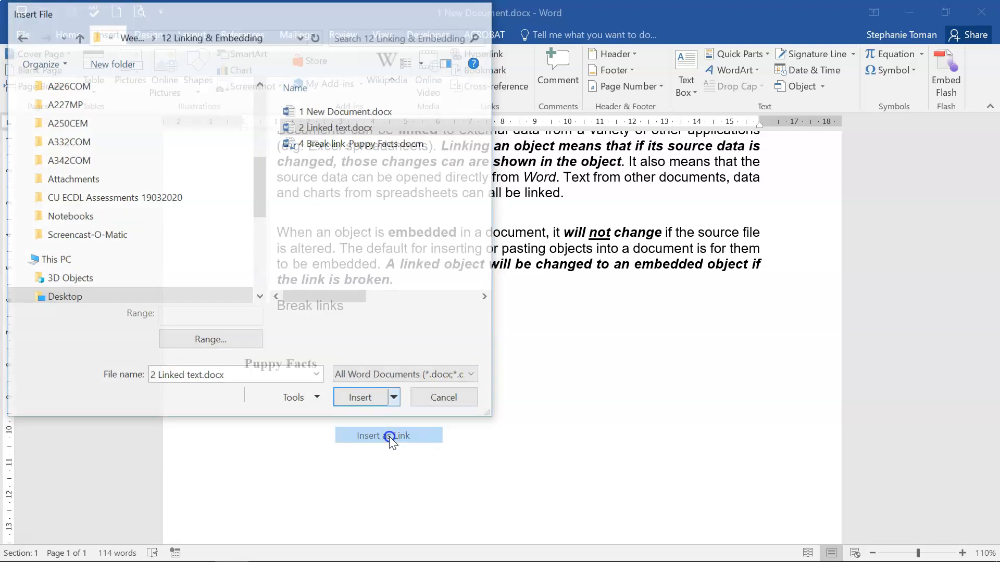
left_click(402, 424)
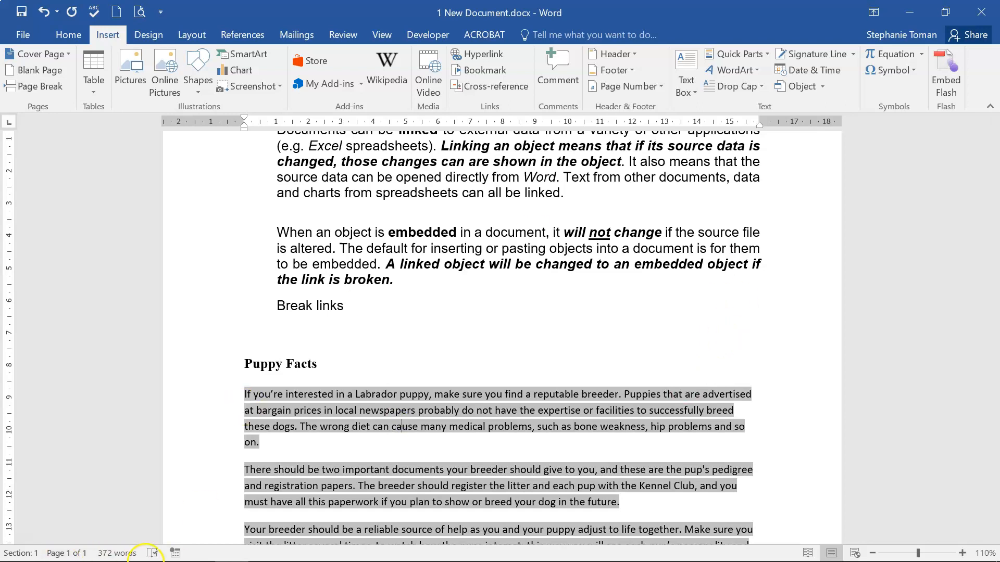
Step: Switch to File Explorer, close the 11 Mail Merge folder window and open the source file 2 Linked text.docx
mouse_move(211, 541)
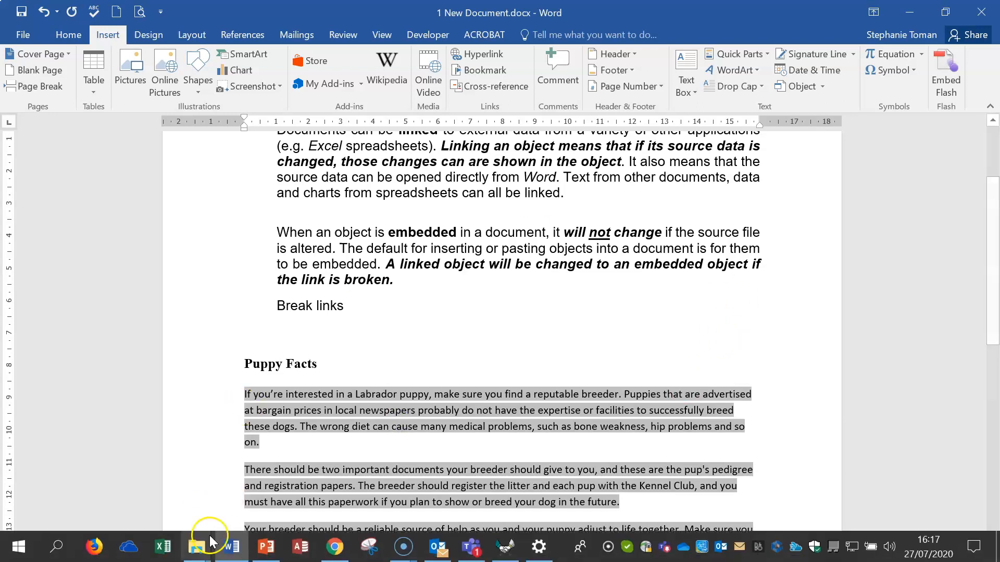
left_click(90, 484)
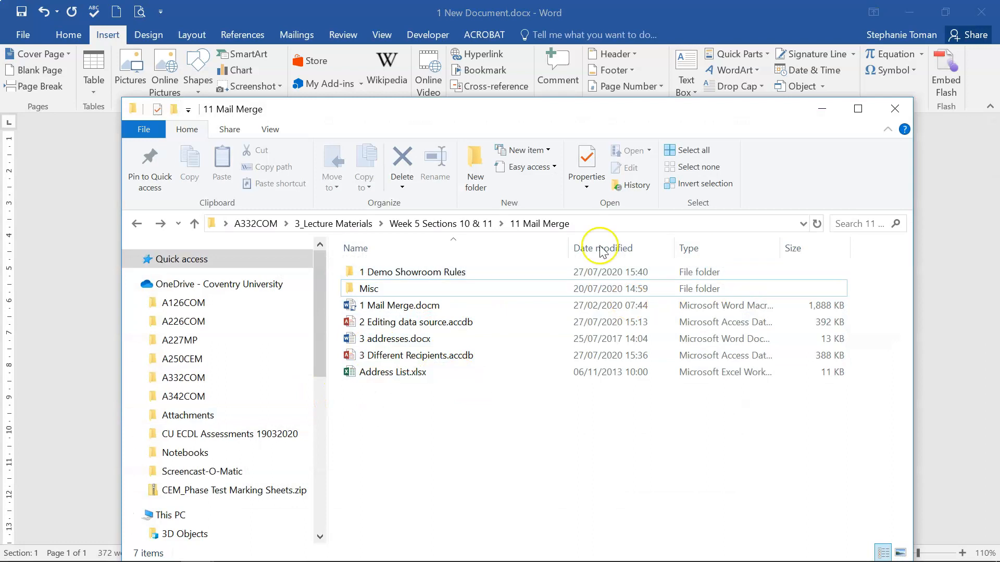
left_click(895, 109)
left_click(197, 546)
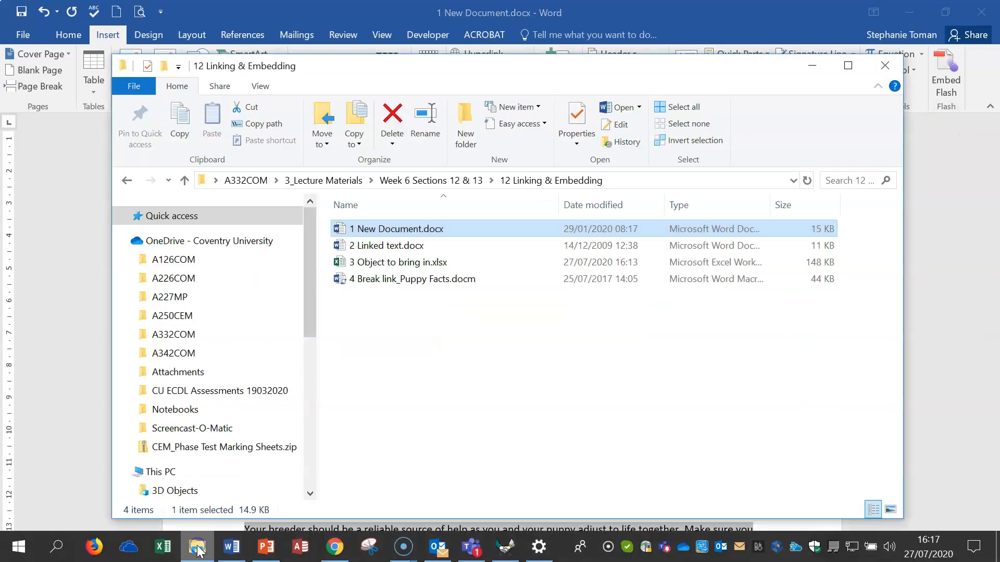
double_click(384, 245)
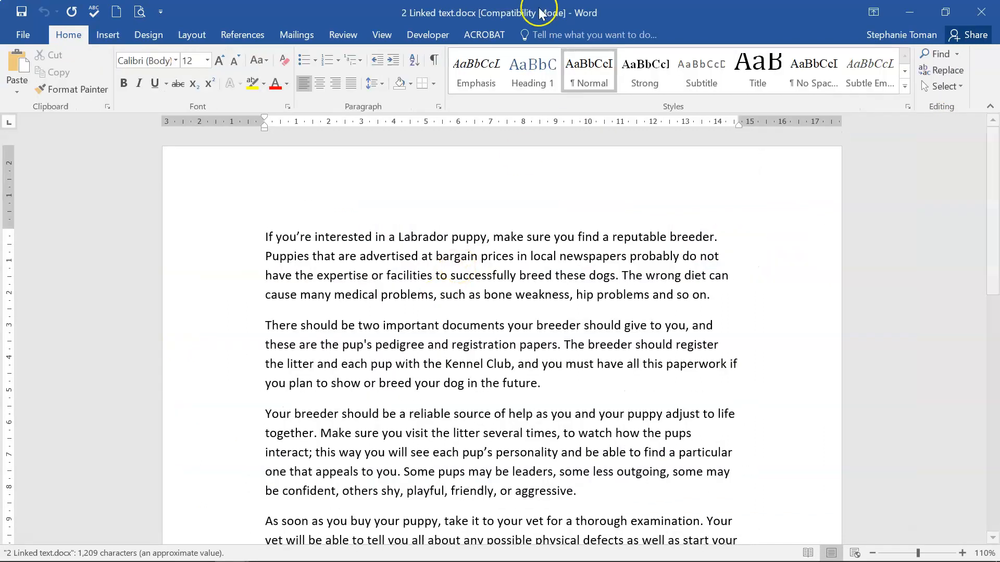
Step: View 2 Linked text.docx and 1 New Document.docx side by side and compare the source with the linked text
left_click(373, 35)
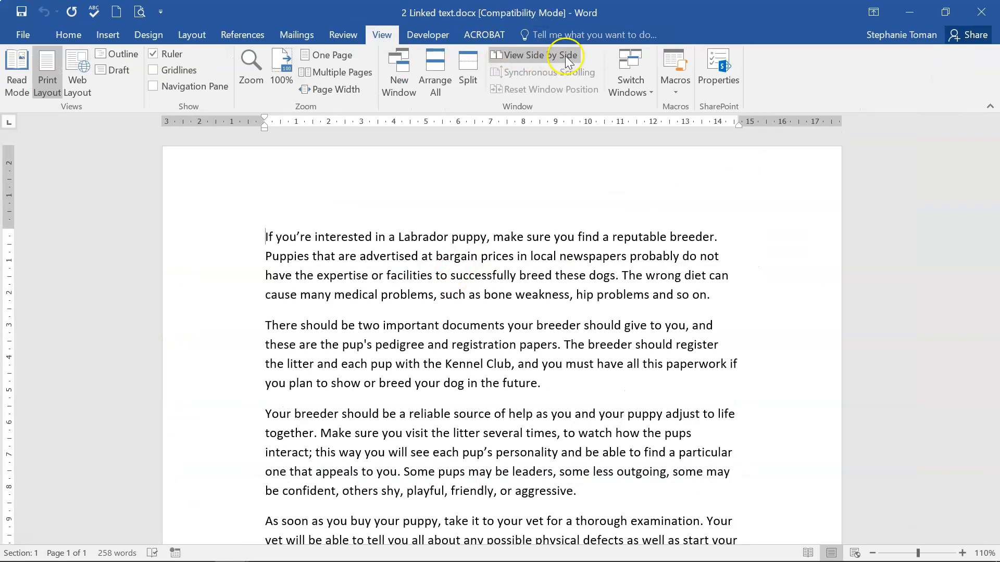
left_click(536, 54)
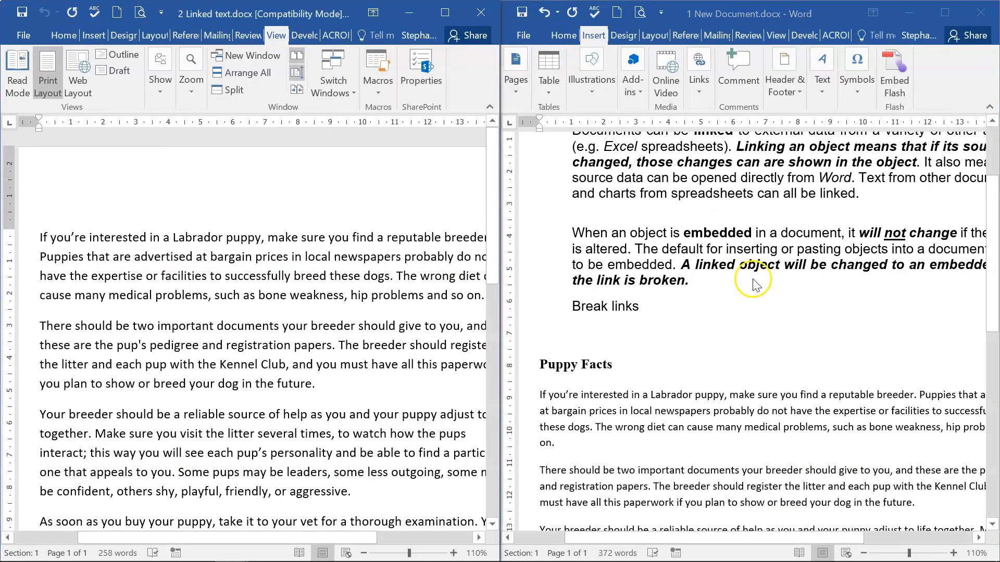
scroll(754, 287, "down", 1)
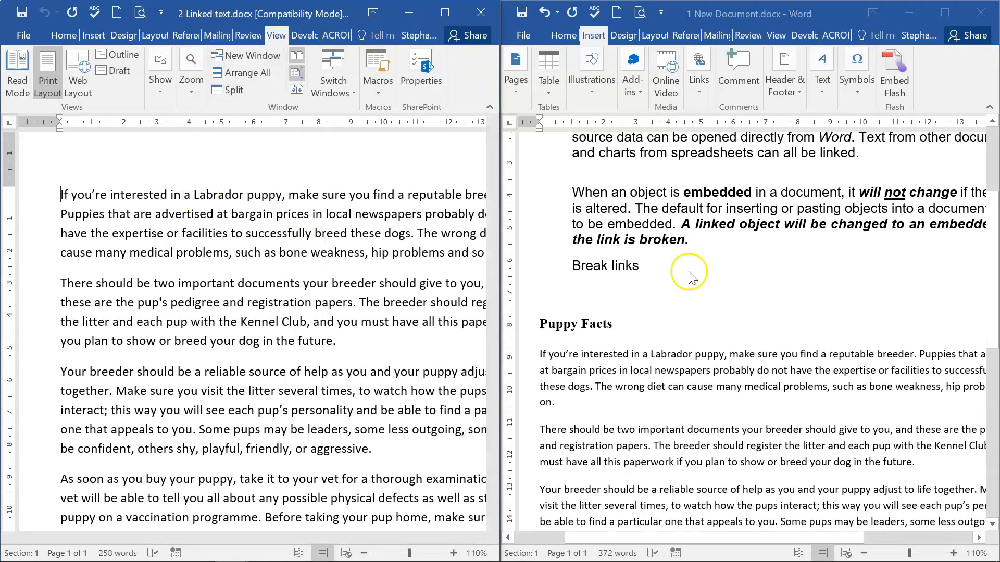
left_click(677, 364)
left_click(279, 326)
left_click(692, 378)
left_click(277, 328)
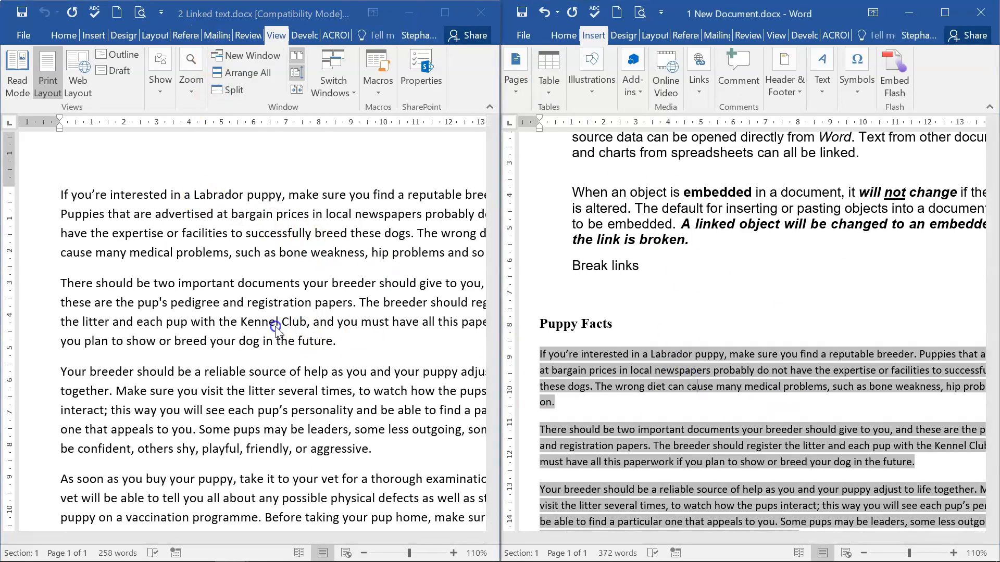
left_click(715, 364)
Step: Delete the word "Labrador" from the first sentence of the source document 2 Linked text.docx
left_click(354, 289)
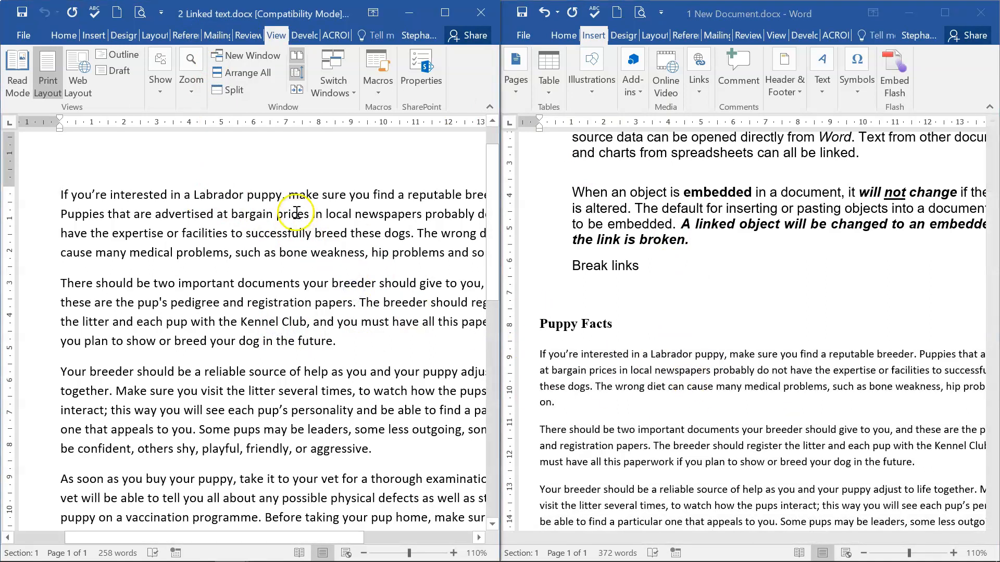
double_click(218, 194)
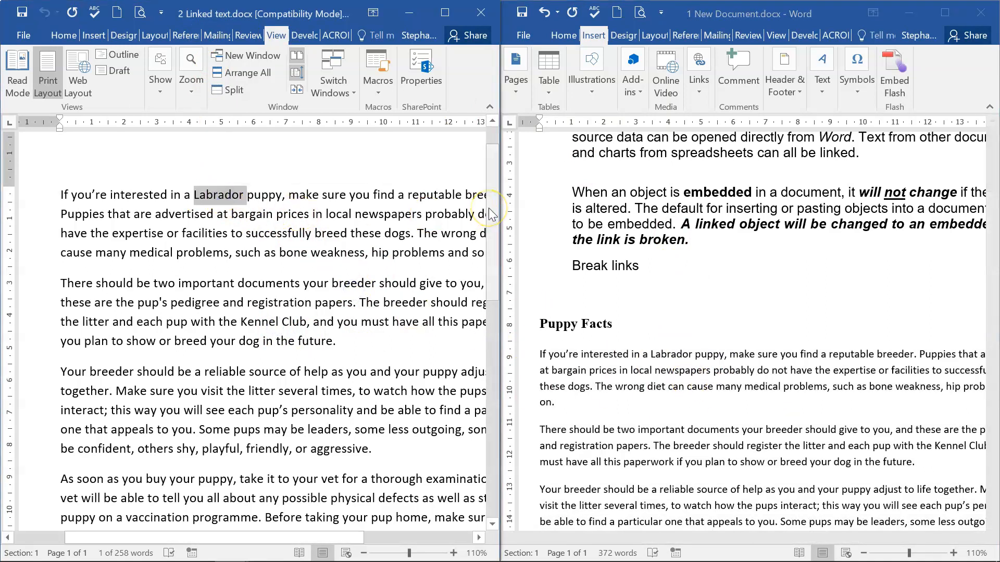
key("Delete")
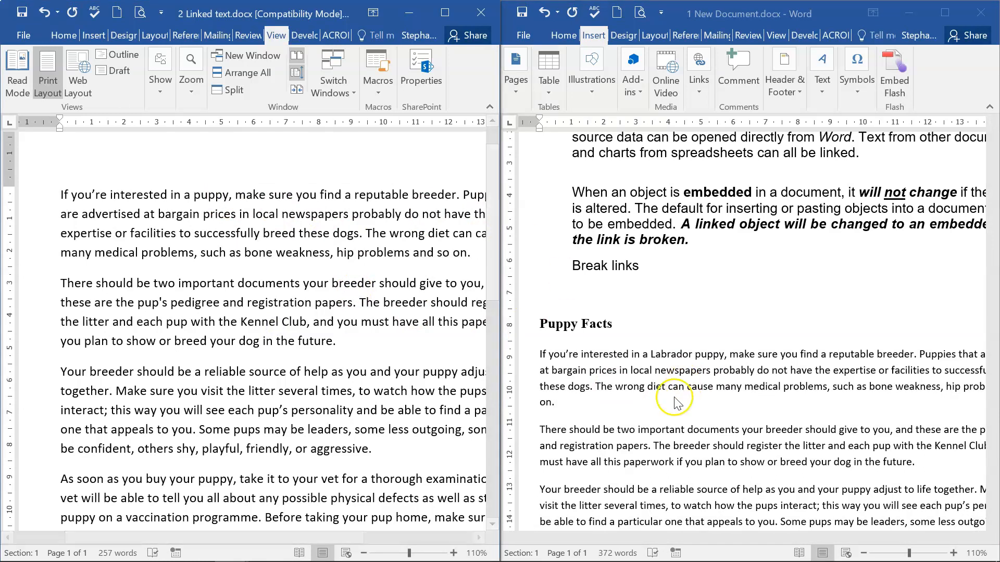
Step: Update the linked text field under Puppy Facts in 1 New Document.docx and check its first sentence
left_click(709, 388)
right_click(711, 387)
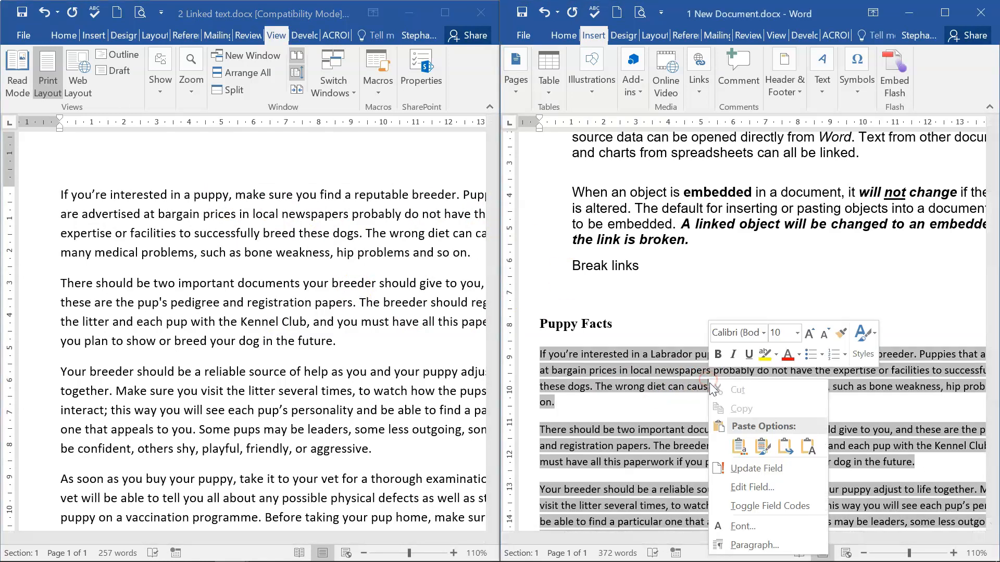
left_click(752, 468)
scroll(701, 383, "down", 3)
left_click(641, 208)
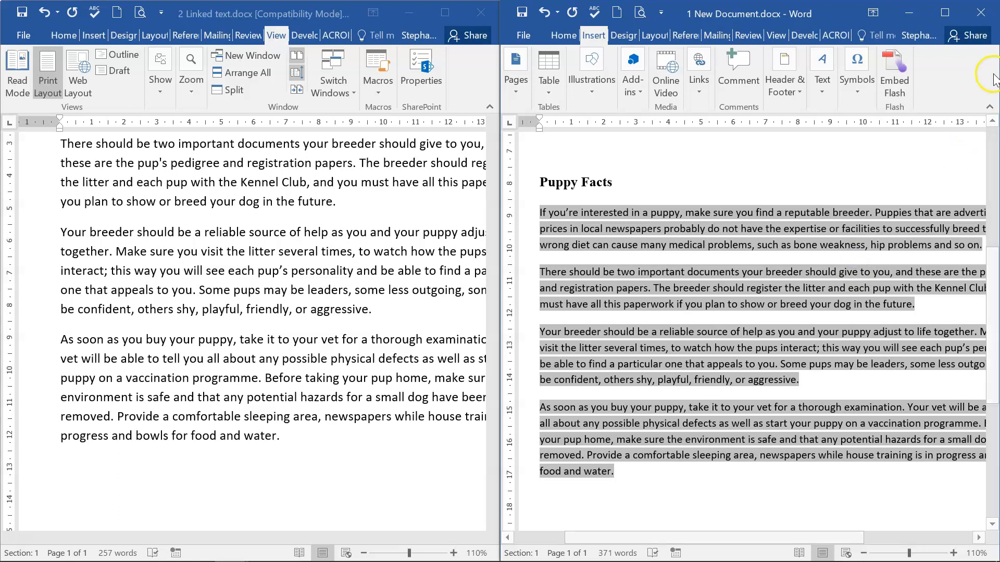
Step: Close 1 New Document.docx without saving the changes
left_click(982, 14)
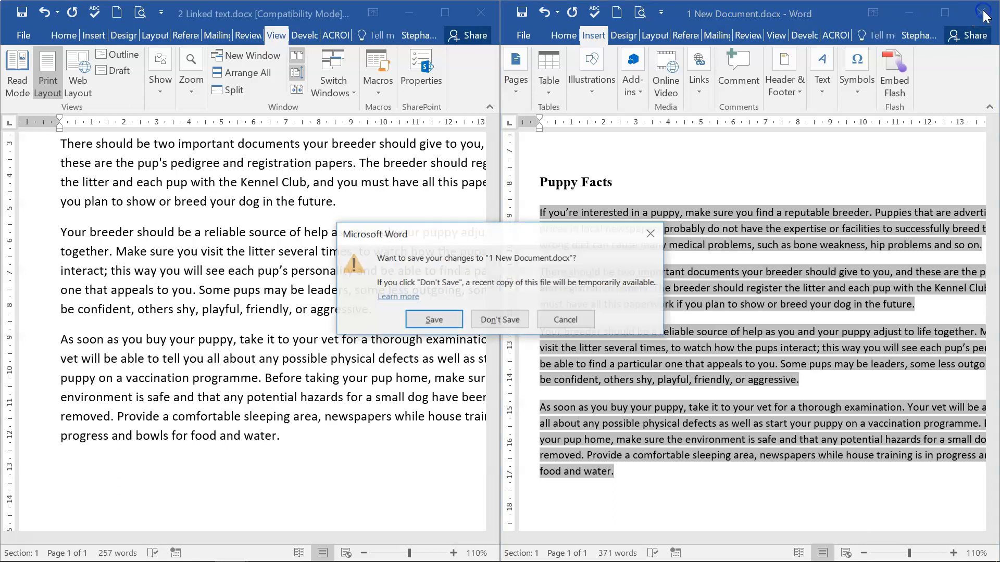
left_click(490, 314)
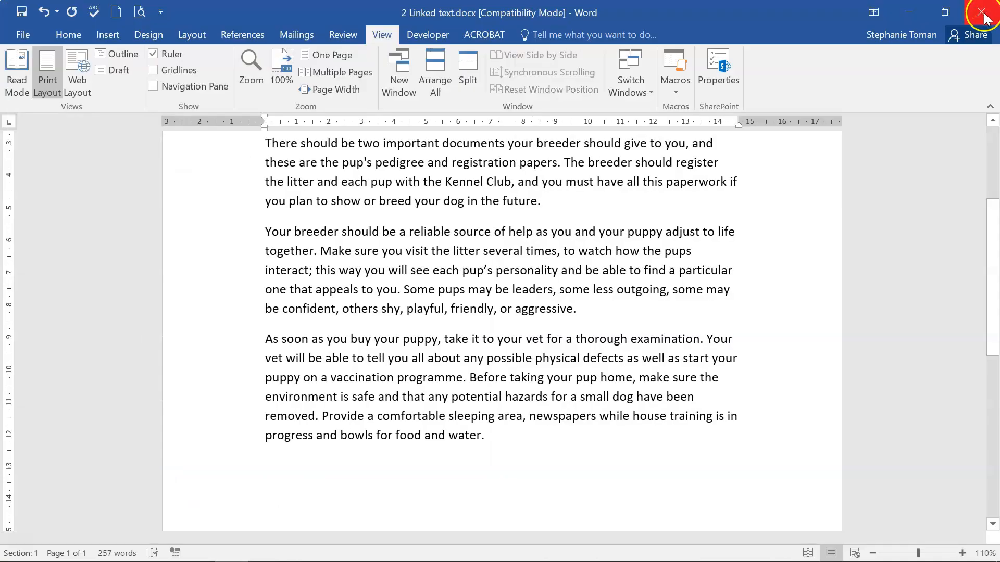
Step: Close 2 Linked text.docx without saving the changes and open 1 New Document.docx from the 12 Linking & Embedding folder
left_click(983, 14)
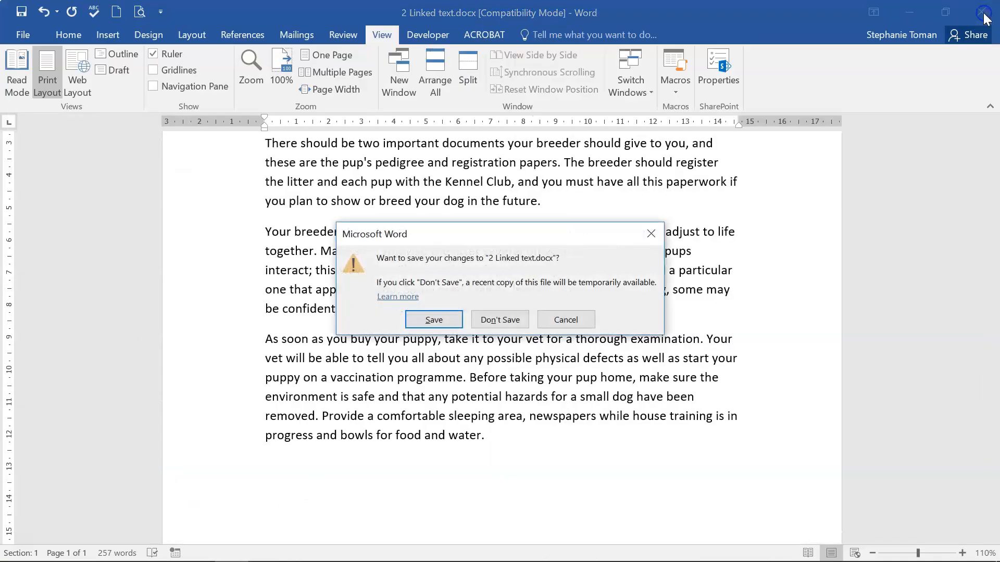
left_click(499, 317)
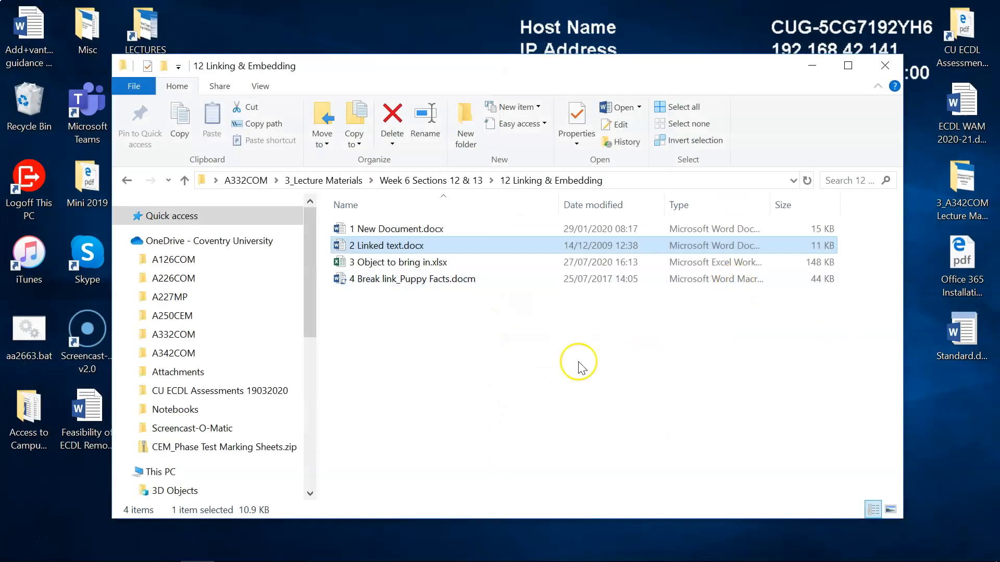
double_click(417, 230)
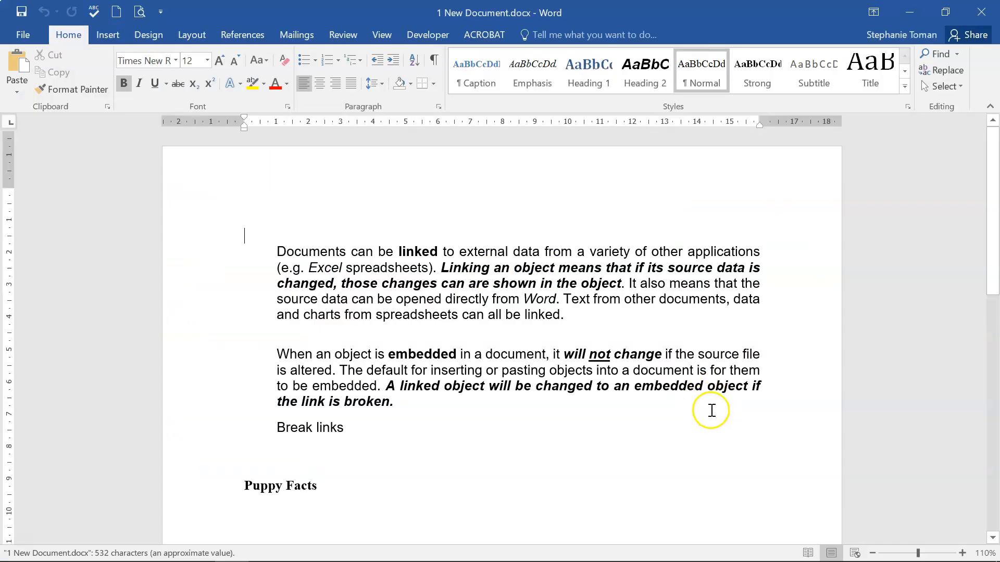
Step: Add the headings "Linked Object" and "Embedded" below Puppy Facts, leaving blank lines between them
scroll(710, 404, "down", 10)
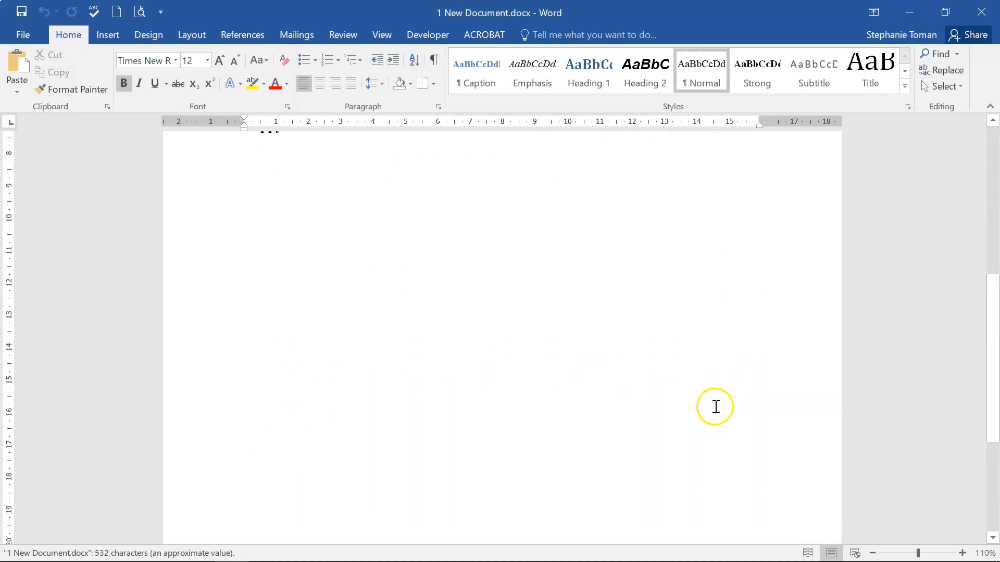
scroll(248, 381, "up", 10)
left_click(267, 385)
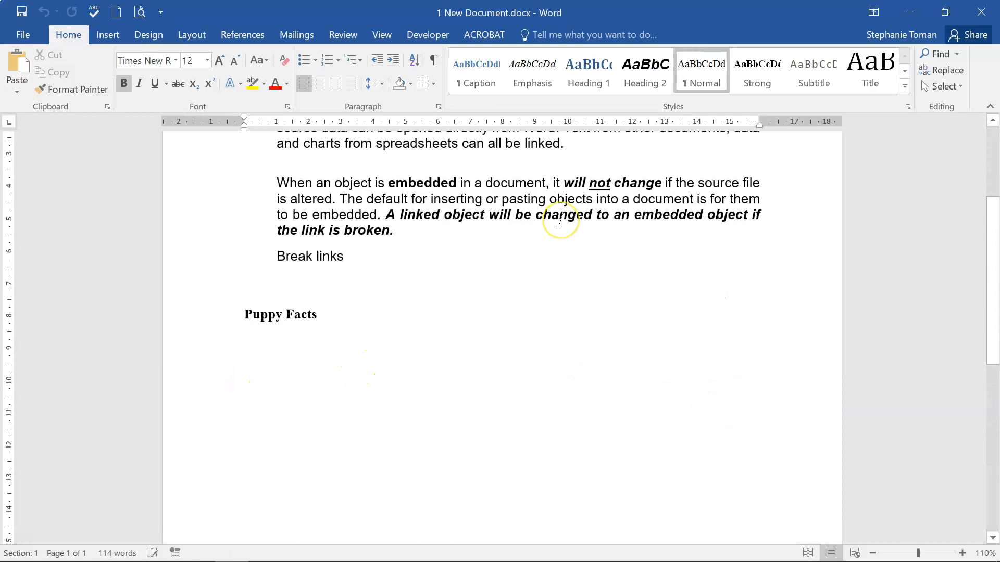
type("Linked Object")
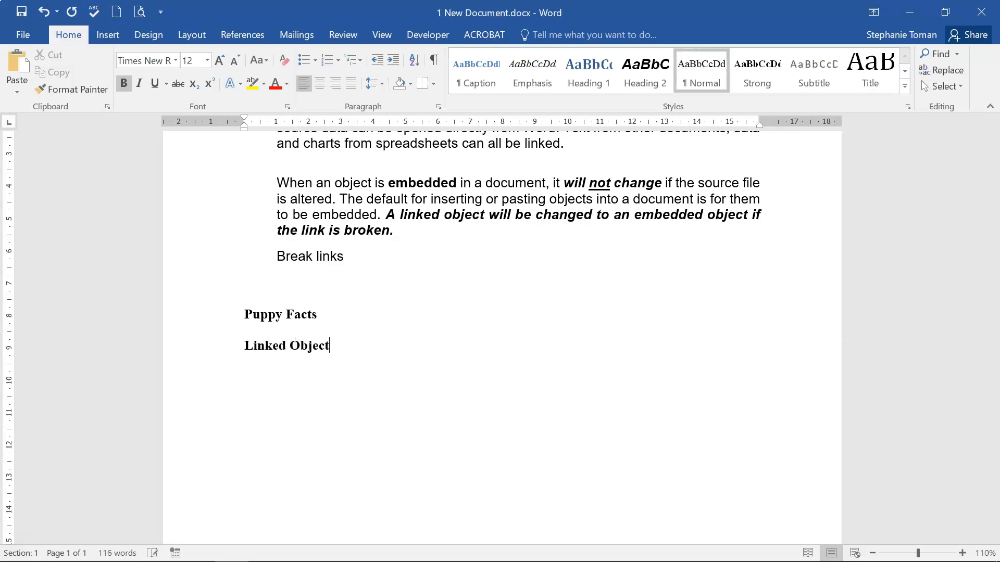
key("Return")
left_click(253, 370)
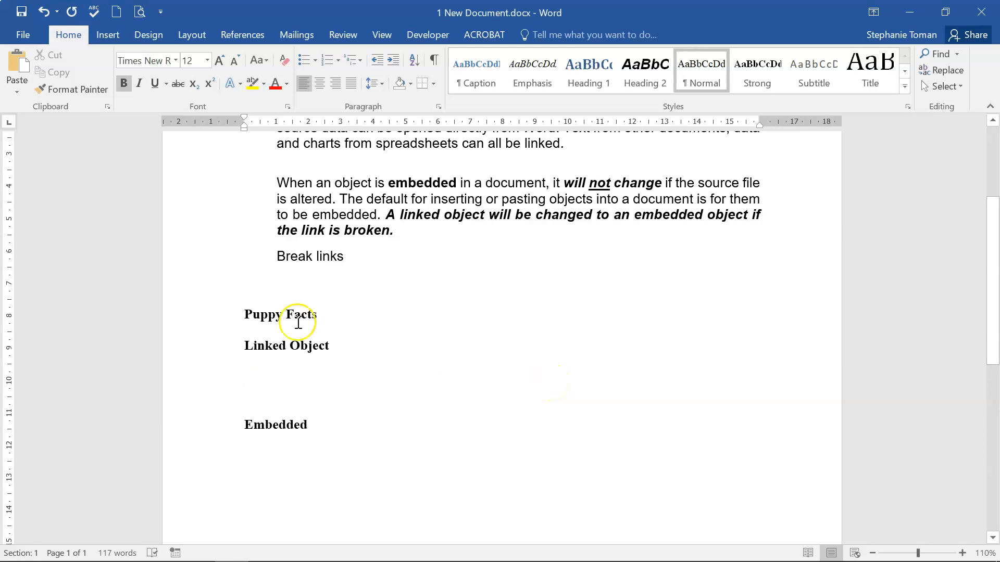
Step: Delete the Puppy Facts heading and add five more blank lines between the Linked Object and Embedded headings
left_click_drag(246, 313, 359, 306)
key("Delete")
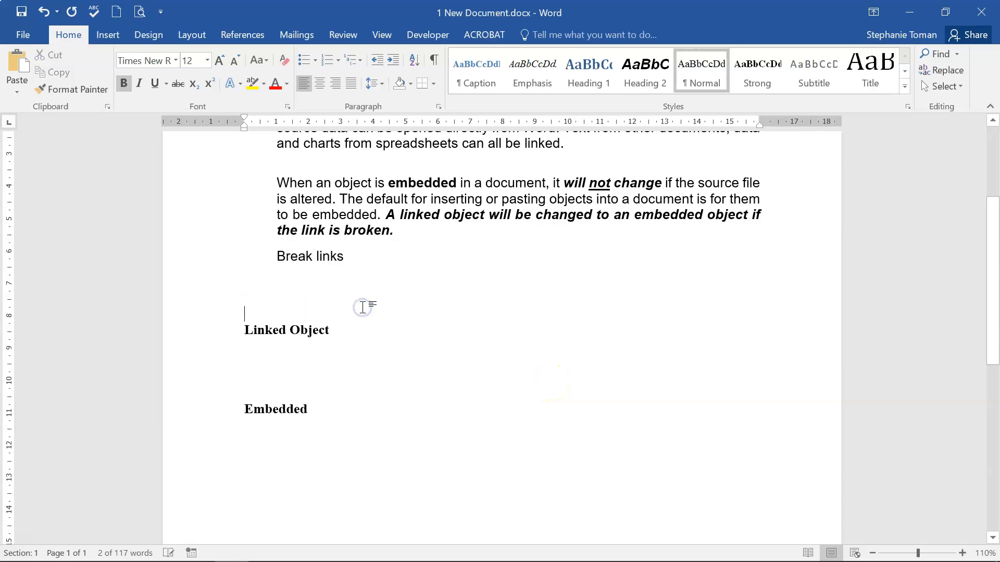
left_click(269, 369)
key("Return")
key("Return")
key("Return")
key("Return")
key("Return")
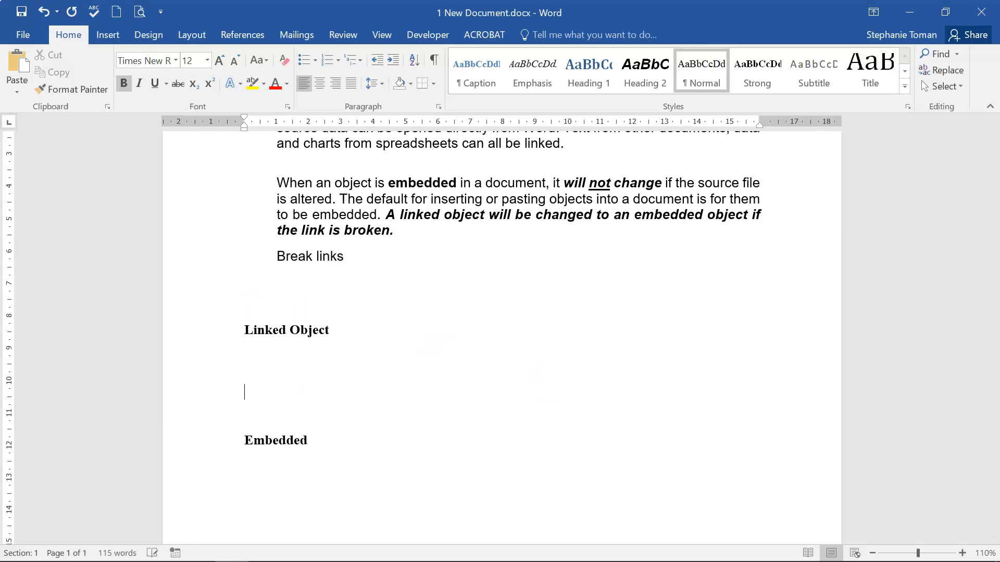
Step: Start inserting an object from a file below the Linked Object heading, with Link to file enabled
left_click(254, 361)
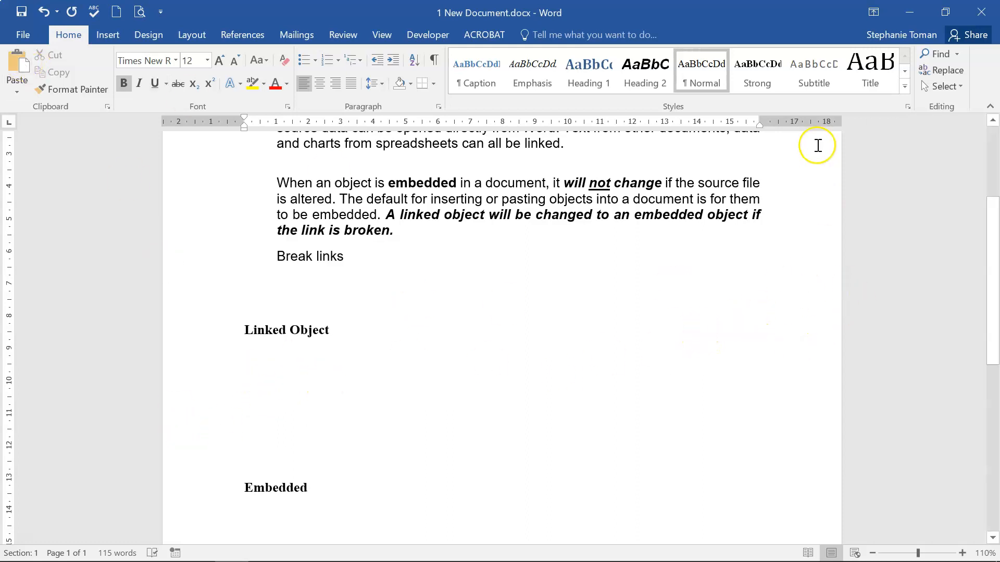
left_click(106, 34)
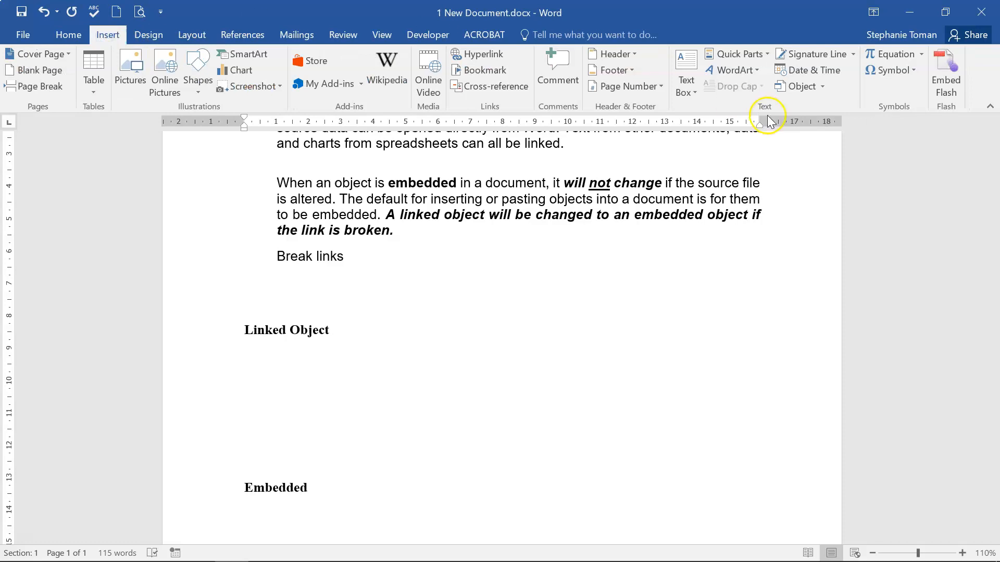
left_click(821, 87)
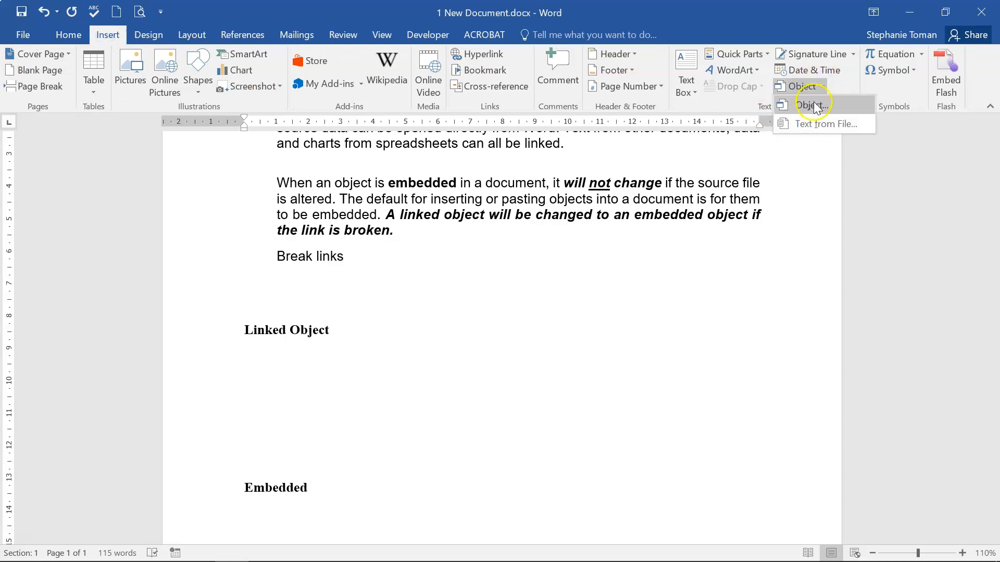
left_click(813, 105)
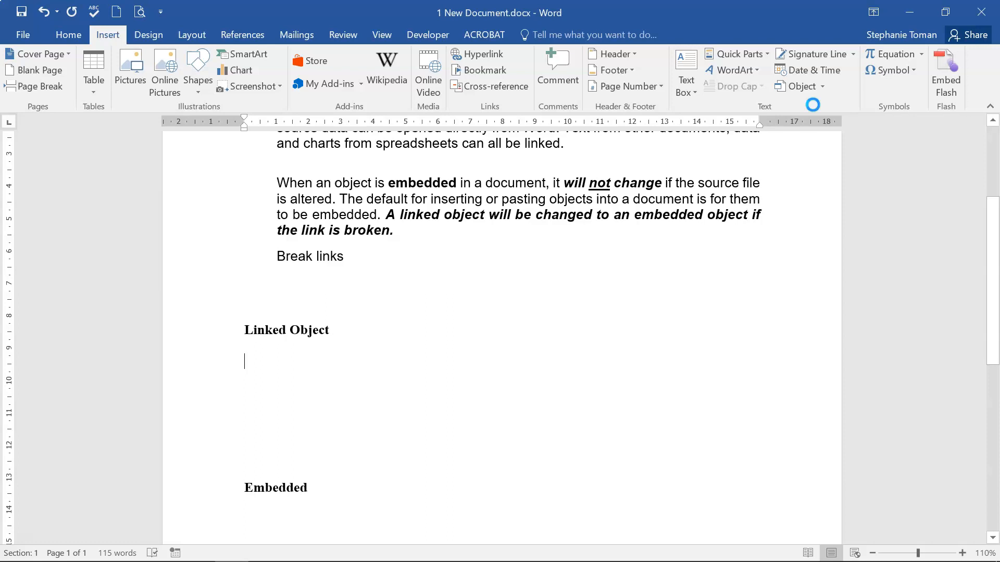
left_click(372, 166)
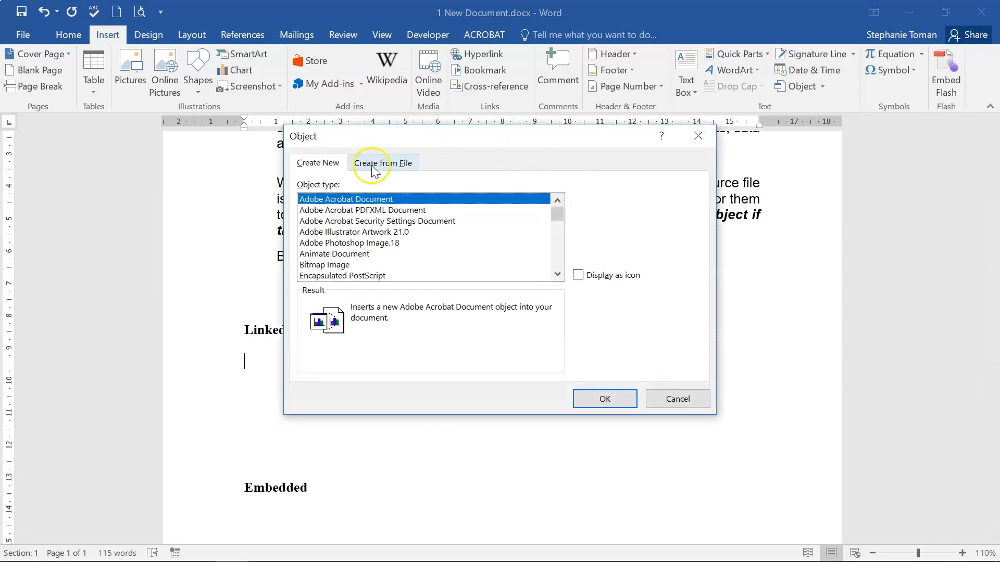
left_click(388, 165)
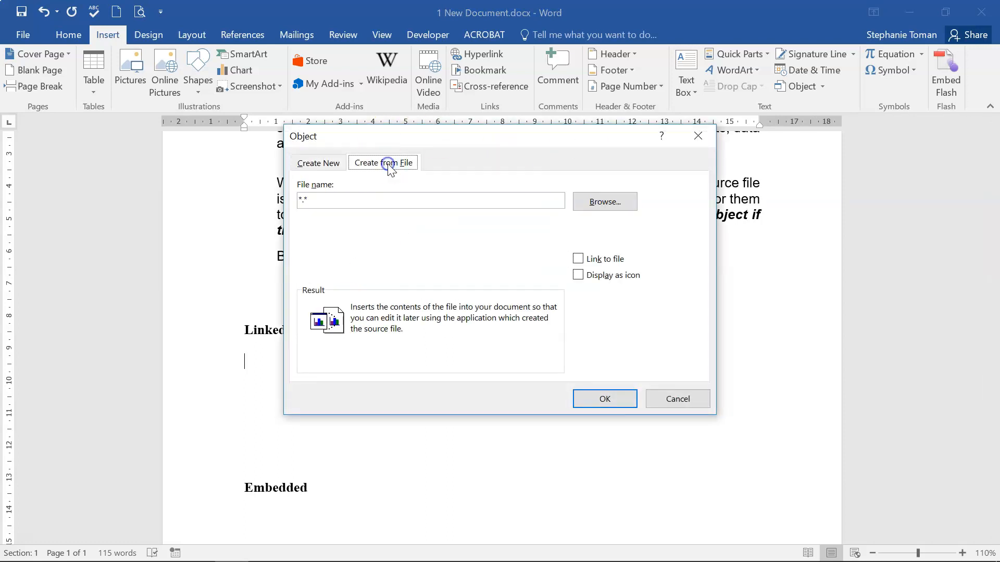
left_click(578, 260)
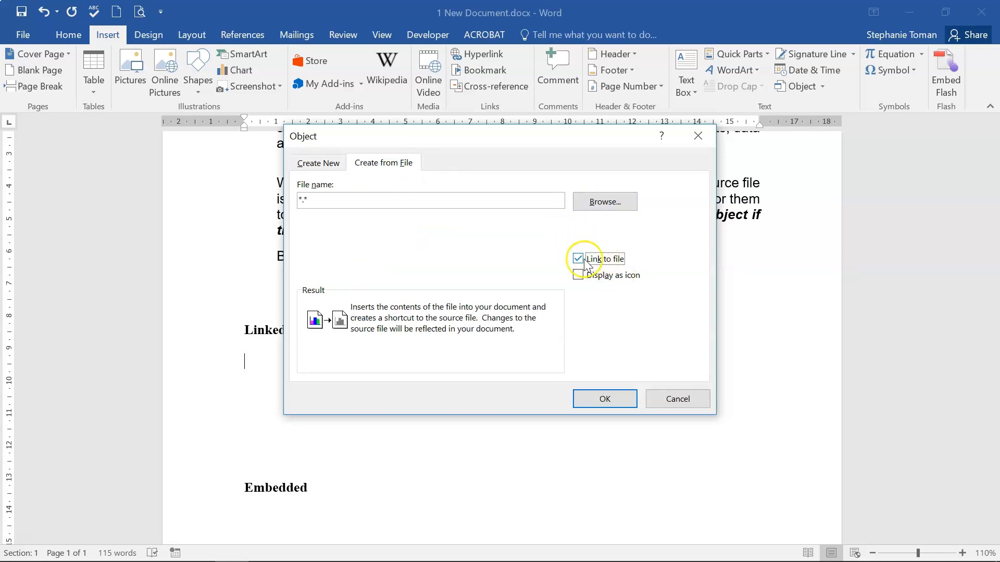
Step: Choose 3 Object to bring in.xlsx from Desktop > A332COM > 3_Lecture Materials > Week 6 Sections 12 & 13 > 12 Linking & Embedding and insert it
left_click(602, 202)
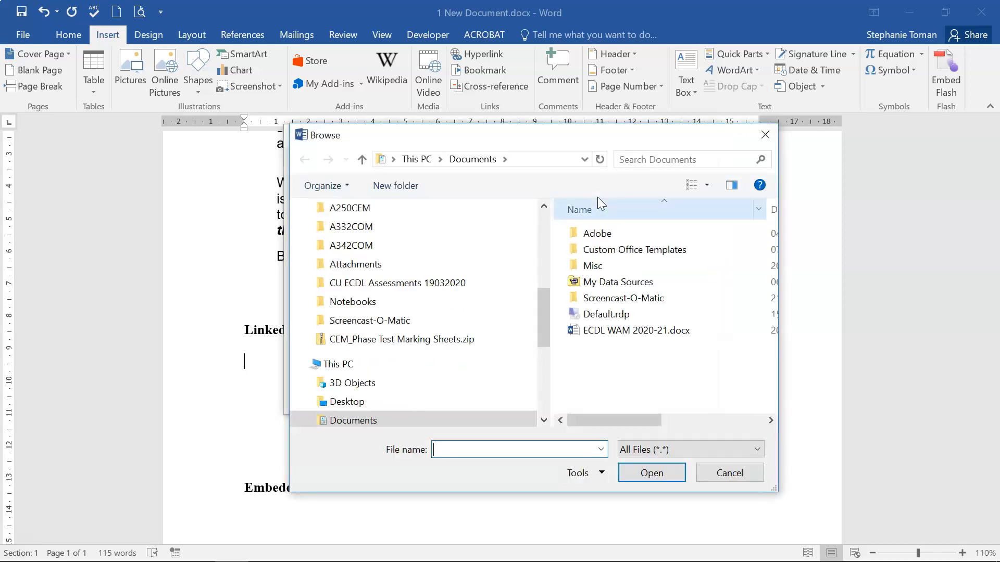
scroll(364, 266, "down", 1)
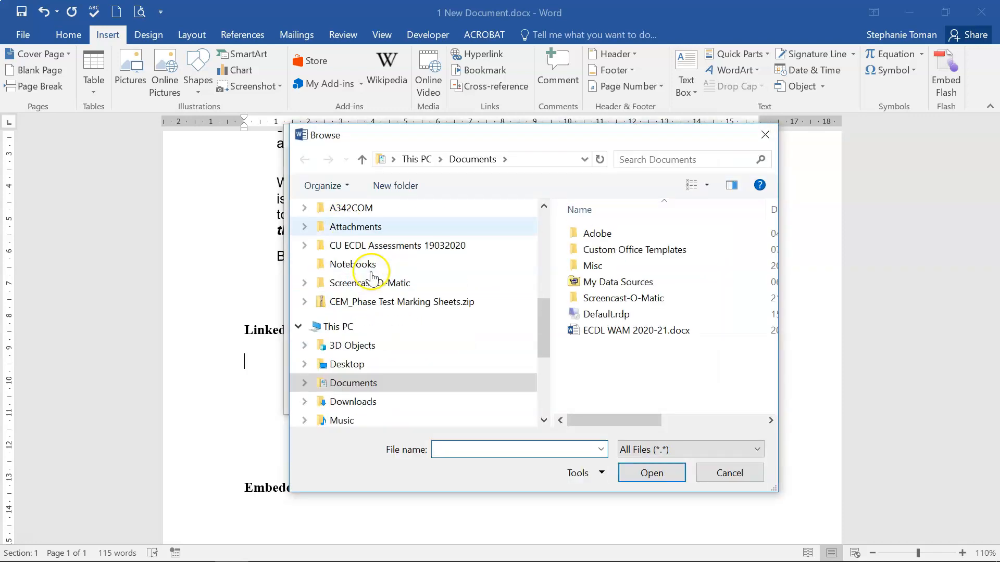
left_click(359, 364)
double_click(606, 266)
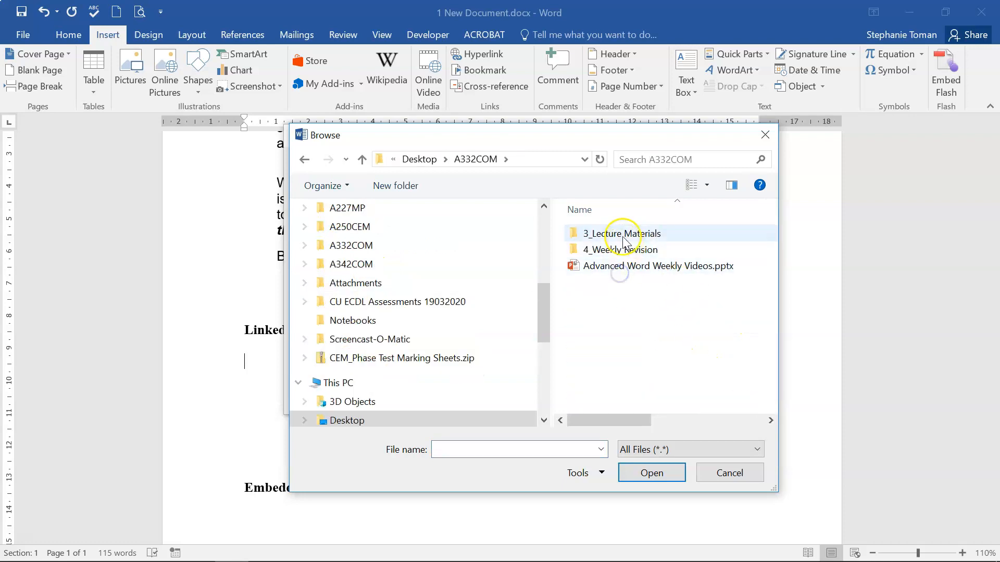
double_click(619, 235)
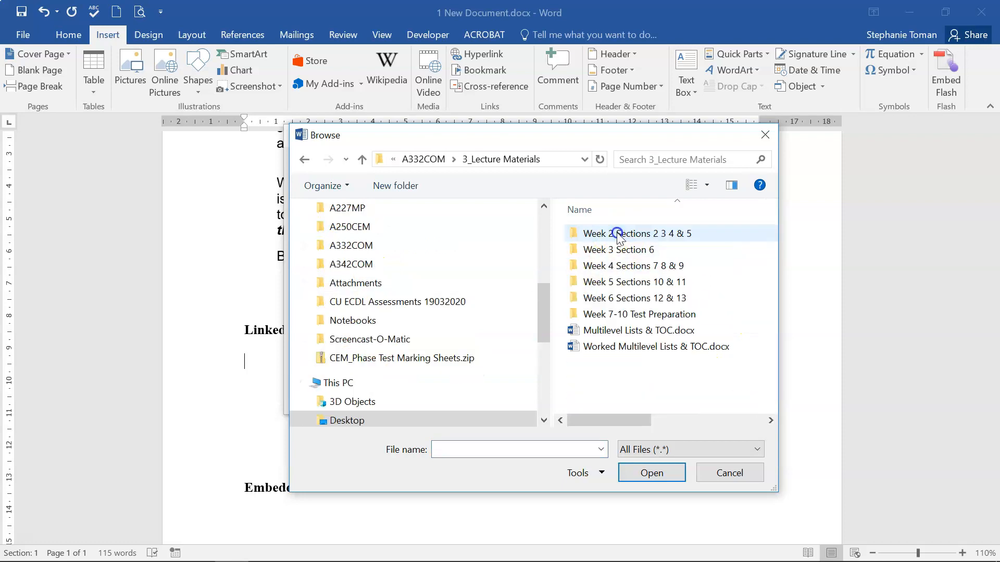
double_click(644, 300)
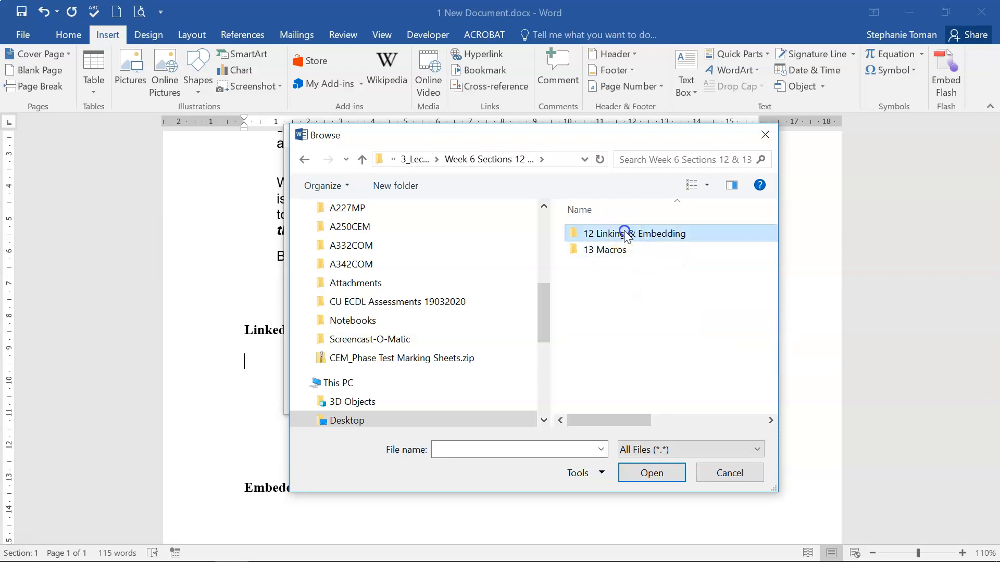
double_click(587, 232)
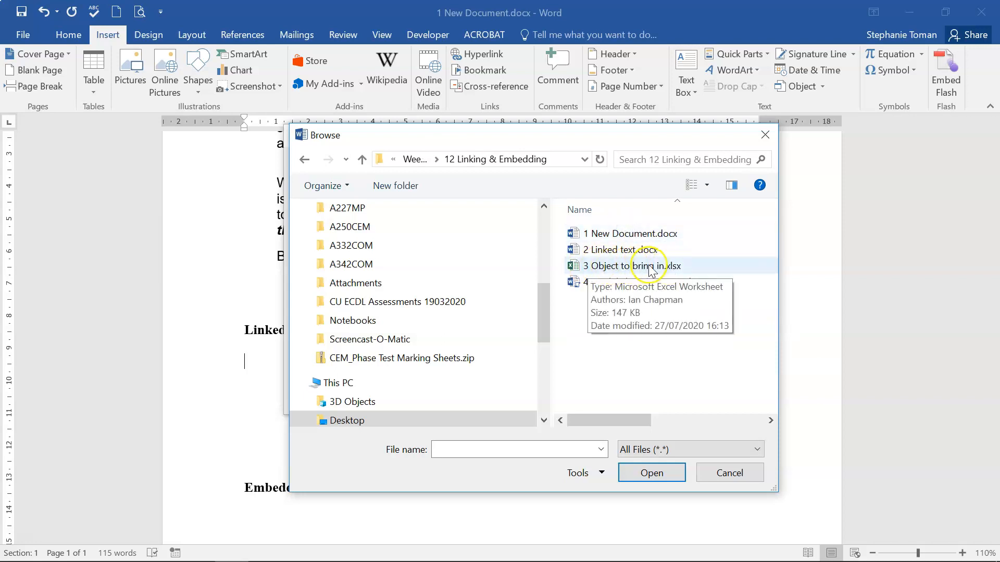
left_click(650, 267)
left_click(650, 267)
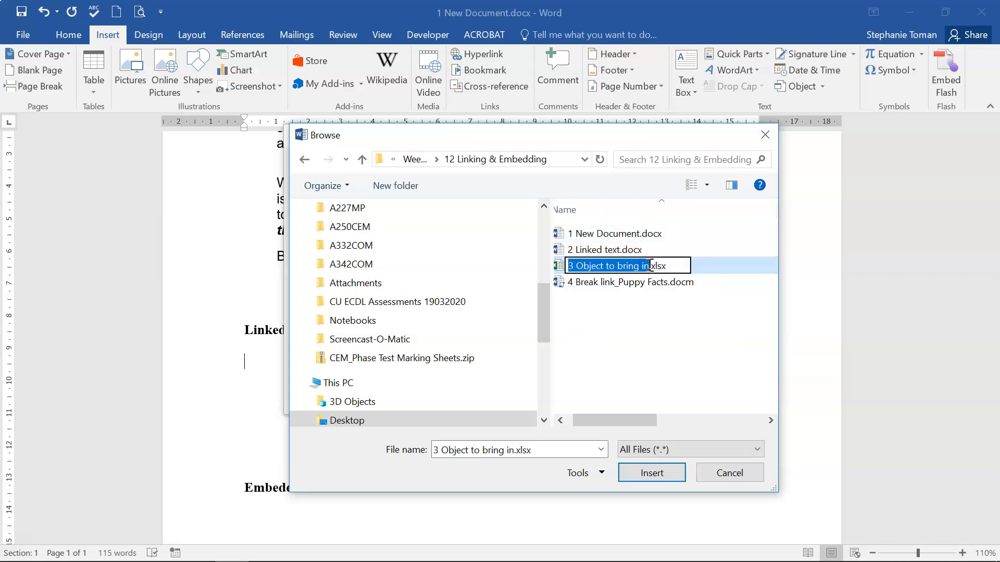
left_click(662, 350)
double_click(636, 264)
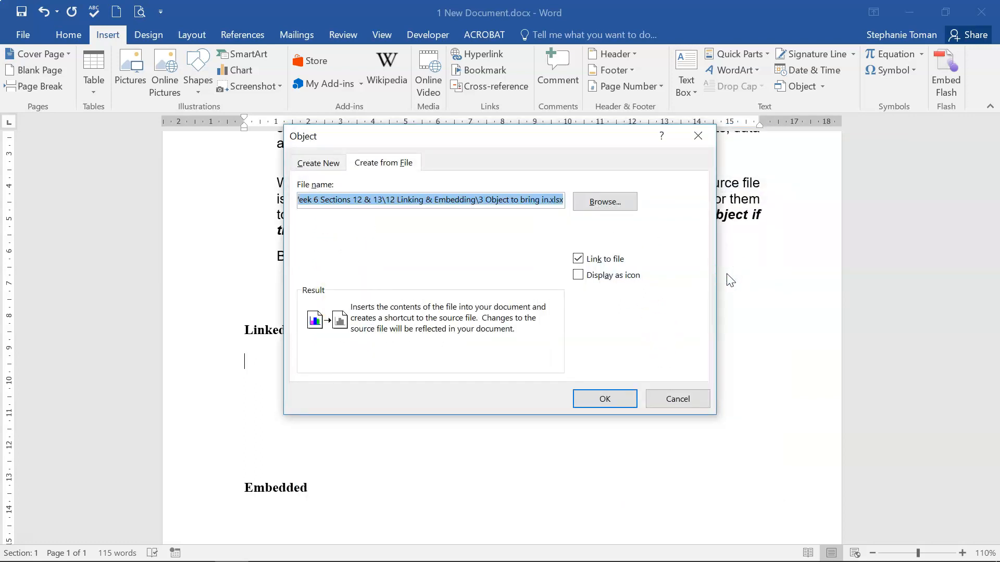
left_click(603, 399)
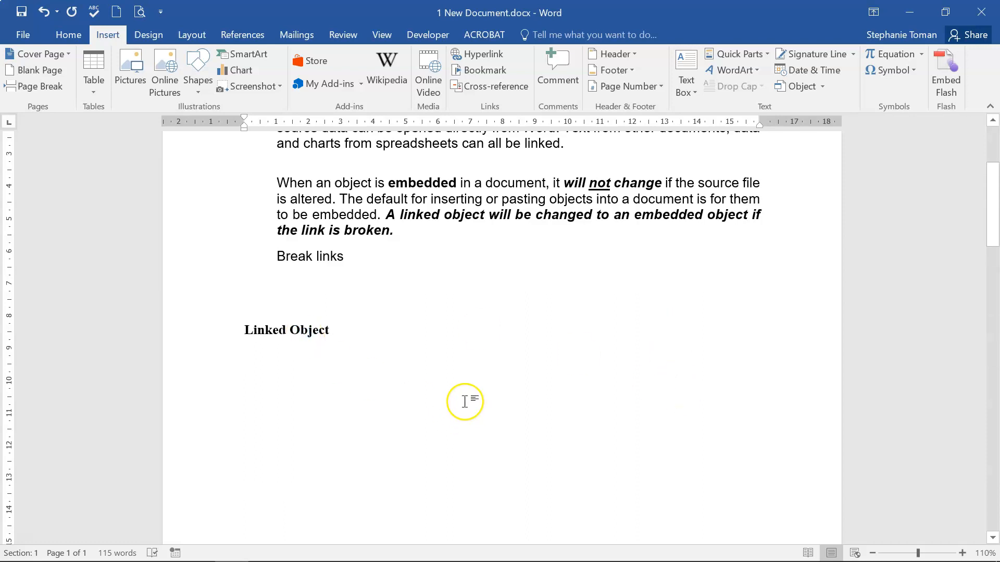
Step: Shrink the linked pie chart proportionally to about 10 cm wide so that it fits within the page
left_click(522, 272)
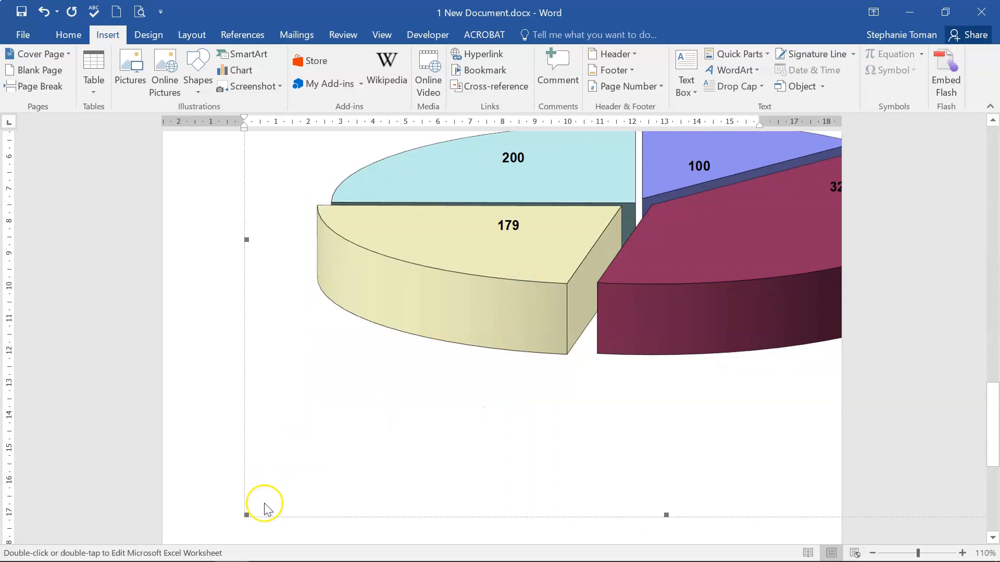
left_click_drag(249, 514, 655, 186)
scroll(654, 353, "up", 2)
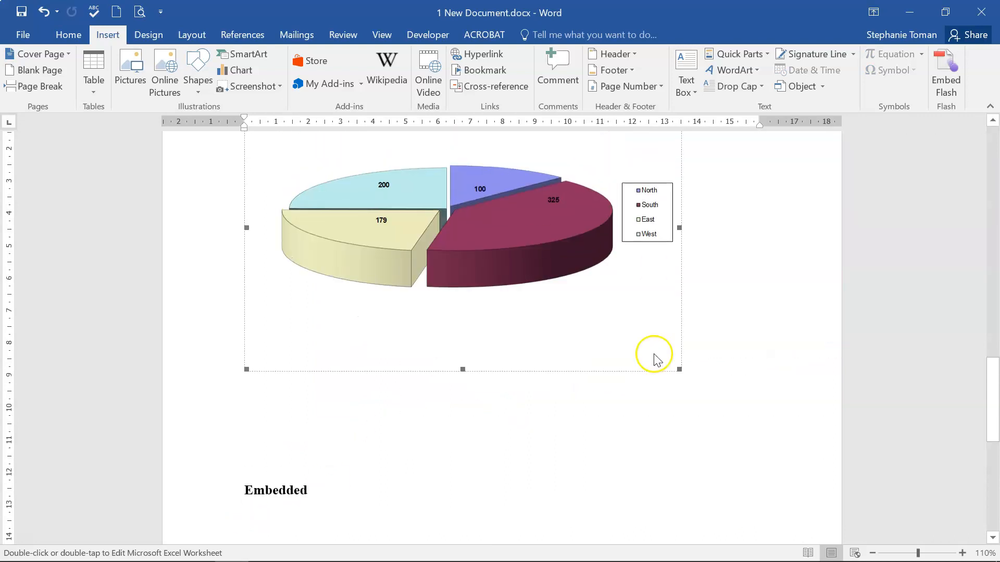
left_click_drag(680, 370, 577, 270)
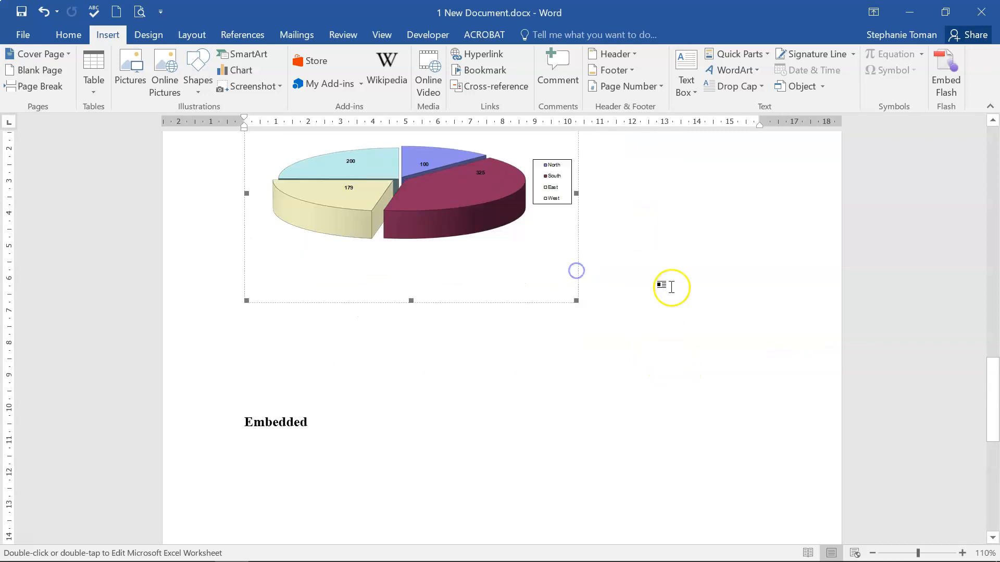
scroll(665, 284, "up", 2)
Step: View the linked chart's update and worksheet object options, and open its source workbook 3 Object to bring in.xlsx from File Explorer
right_click(489, 336)
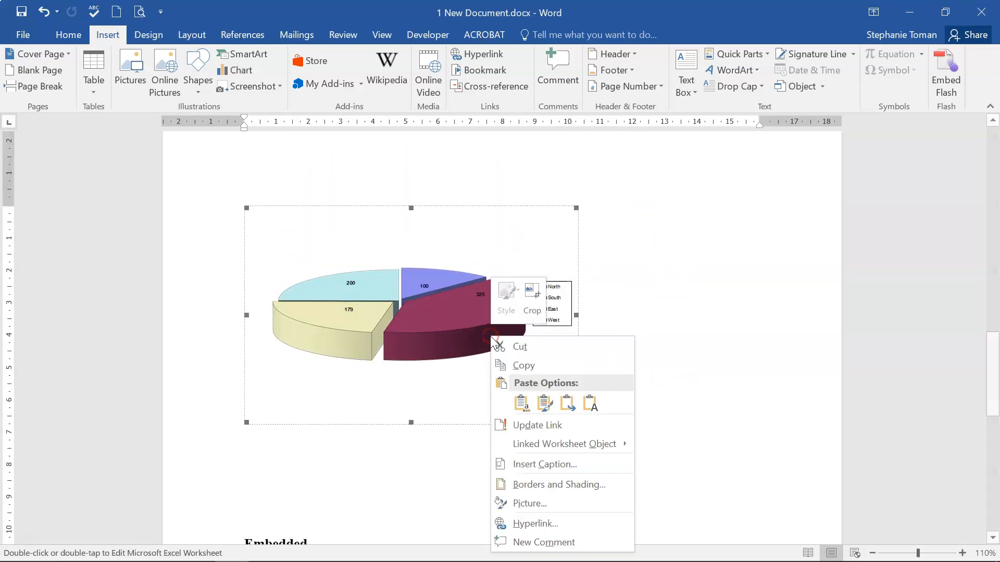
mouse_move(626, 447)
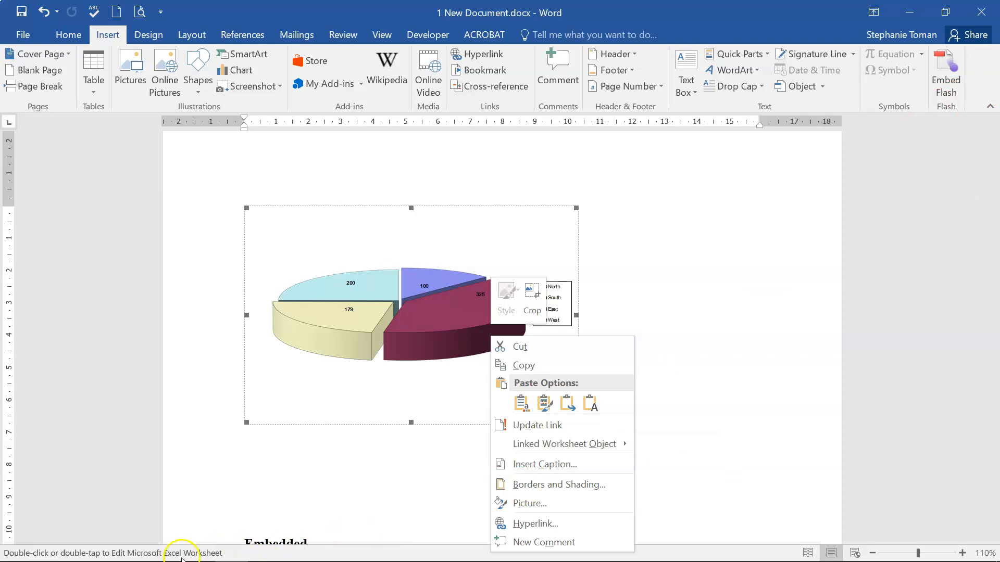
left_click(197, 547)
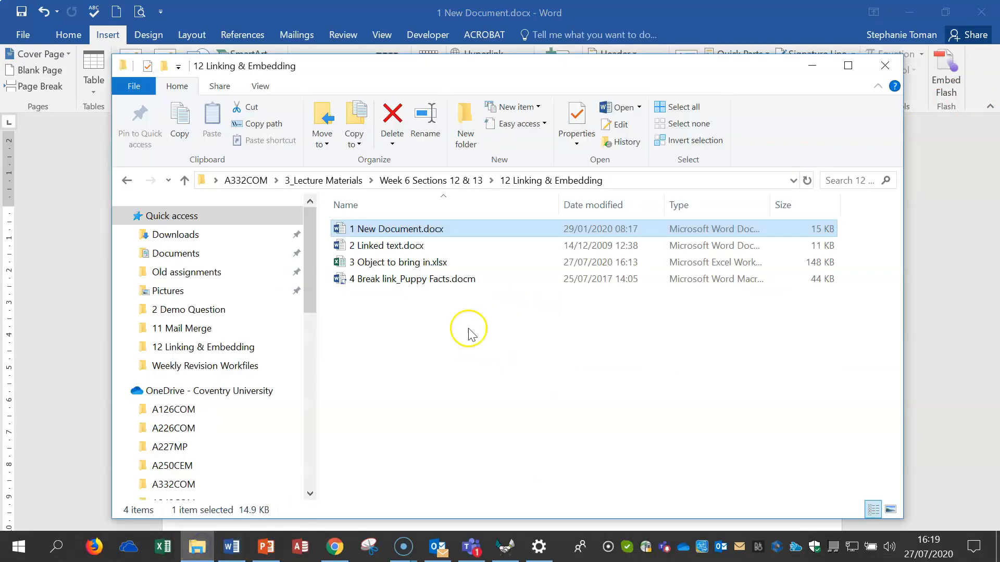
left_click(414, 263)
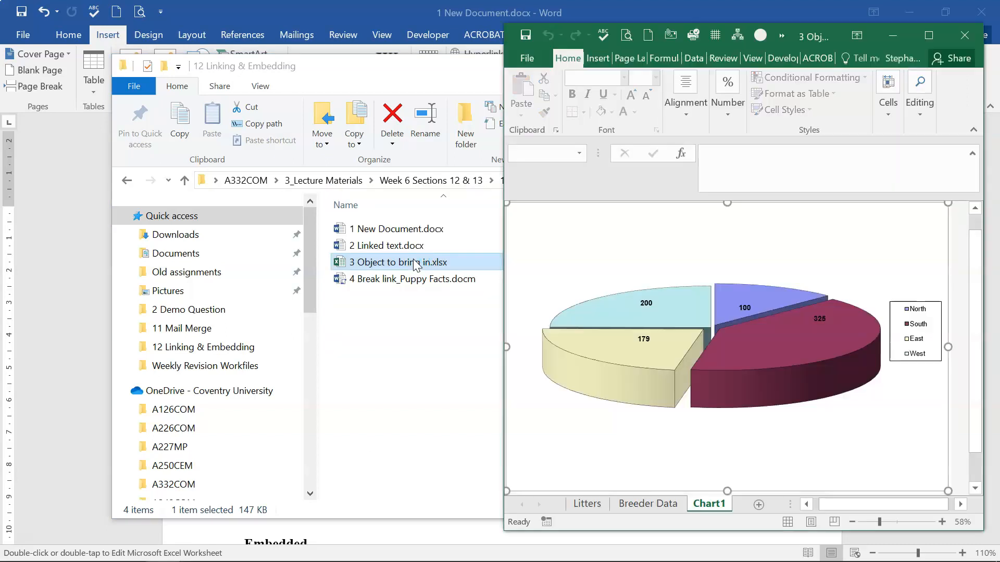
Step: Compare the pie chart on the workbook's Chart1 sheet with the linked chart in 1 New Document.docx
left_click_drag(421, 66, 370, 61)
left_click(760, 59)
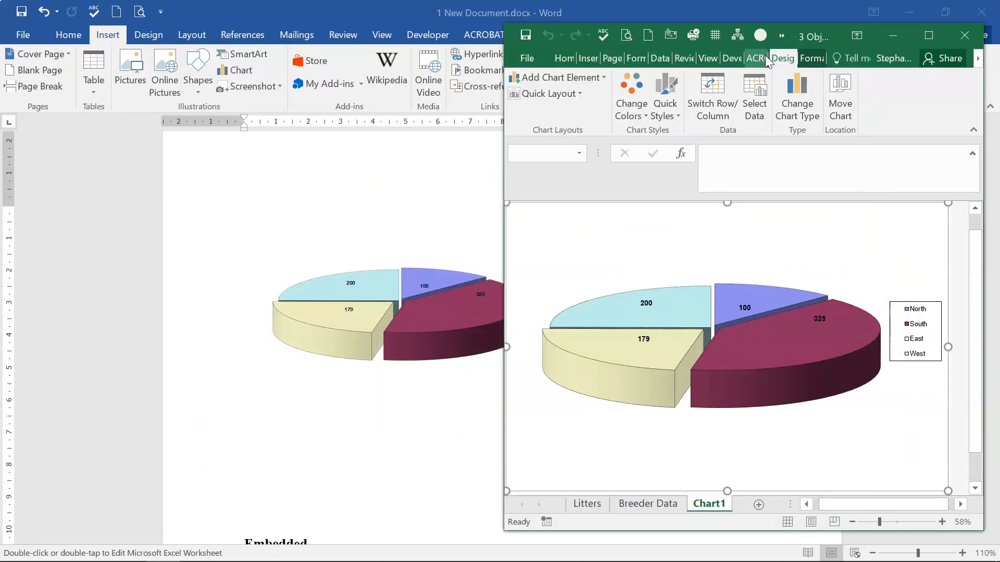
mouse_move(785, 359)
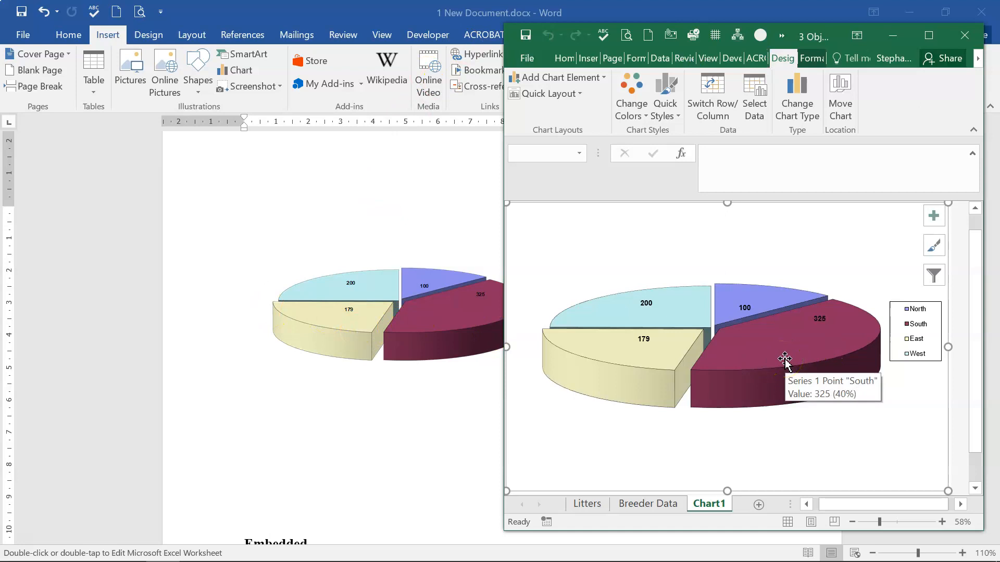
left_click(350, 313)
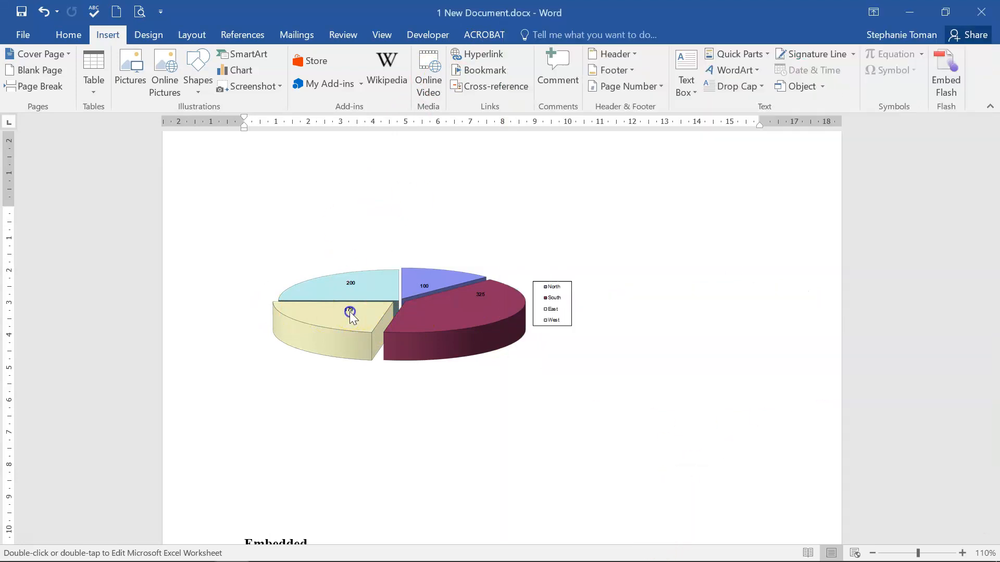
Step: Set the West value in cell E4 of the source workbook's Breeder Data sheet to 500
mouse_move(196, 557)
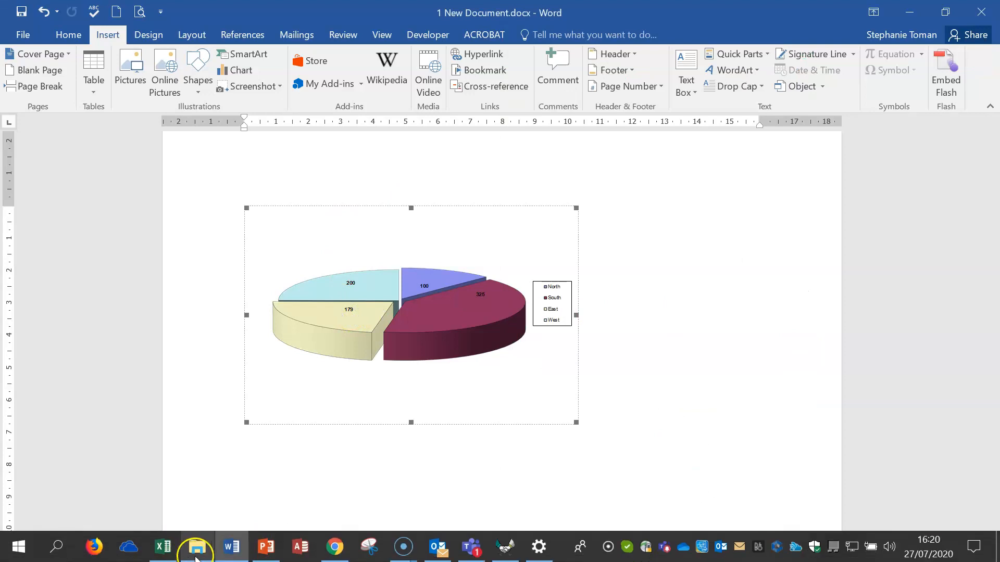
left_click(163, 546)
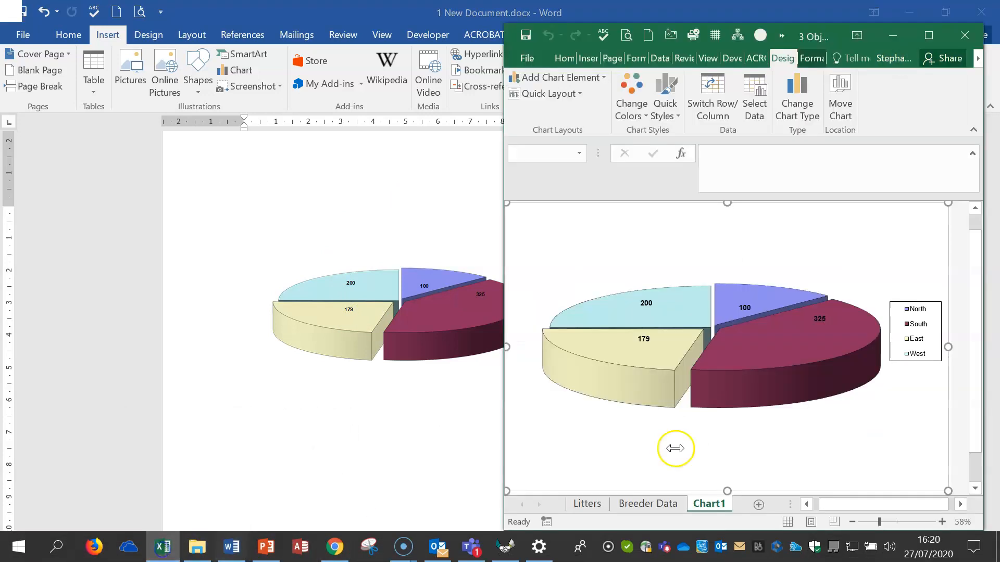
left_click(657, 506)
left_click(849, 321)
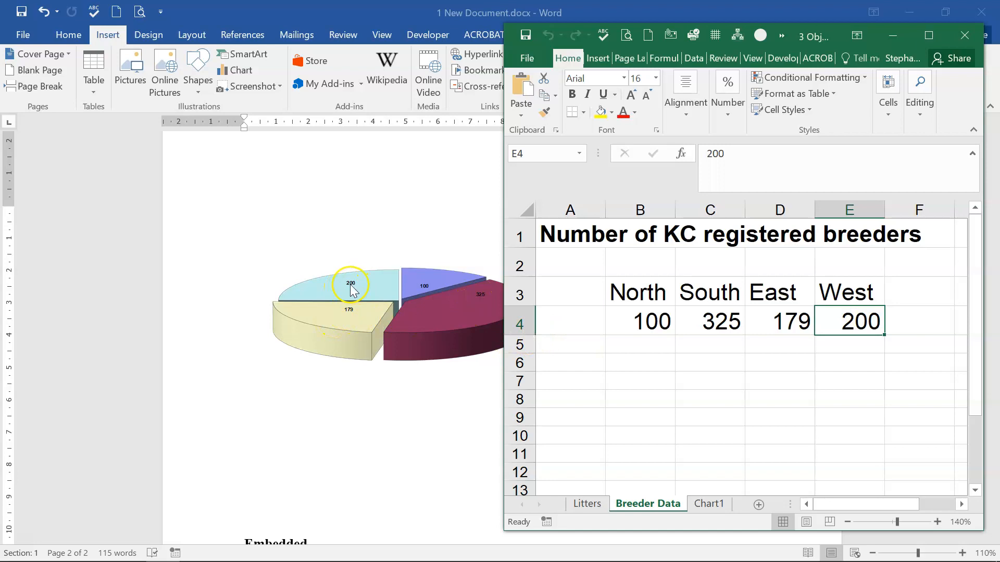
type("5")
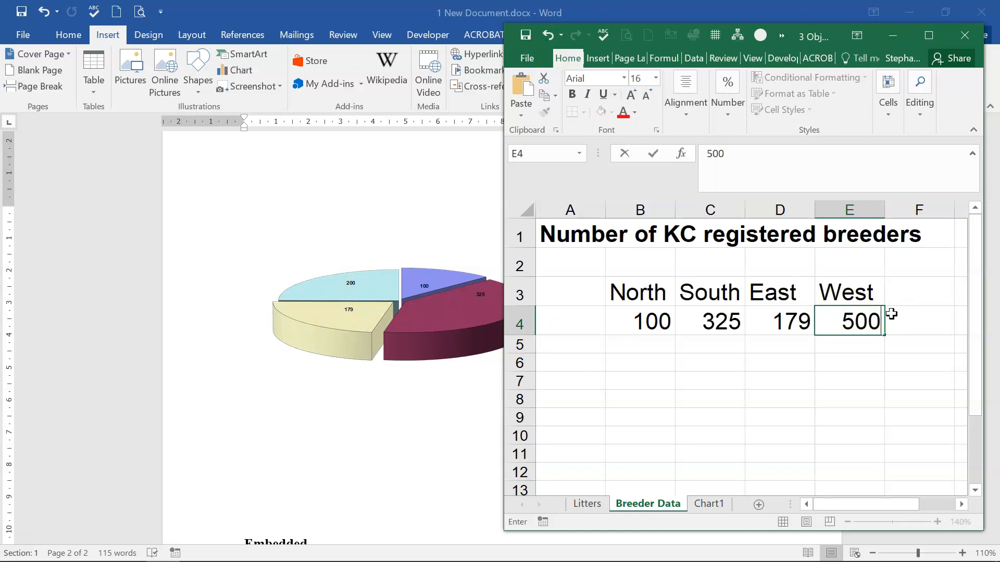
left_click(896, 397)
Step: Update the linked chart object in 1 New Document.docx while Breeder Data is the workbook's active sheet, and inspect the refreshed object
left_click(266, 270)
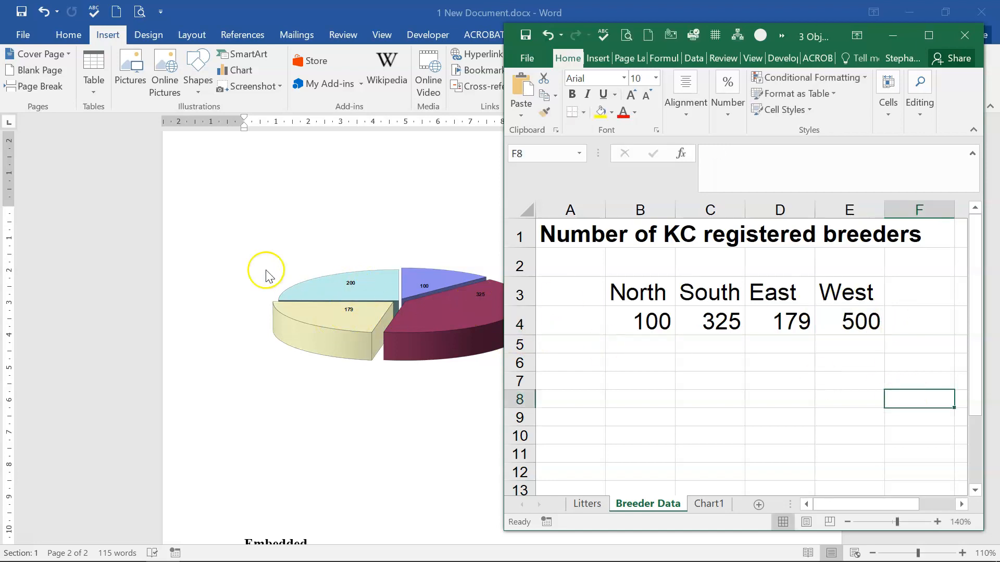
right_click(317, 293)
left_click(364, 383)
scroll(373, 379, "down", 10)
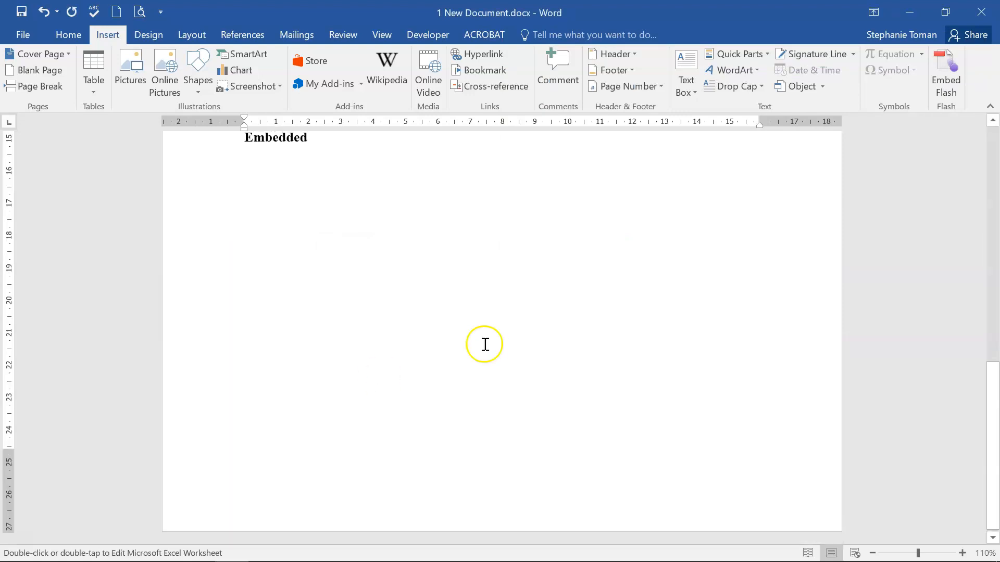
scroll(490, 343, "up", 3)
scroll(491, 344, "up", 5)
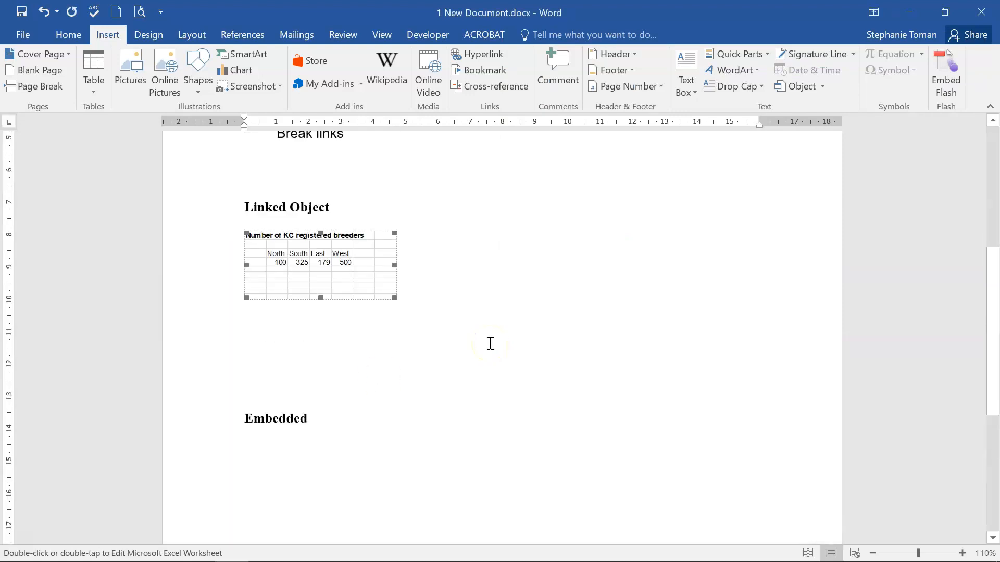
left_click(674, 369)
left_click(356, 328)
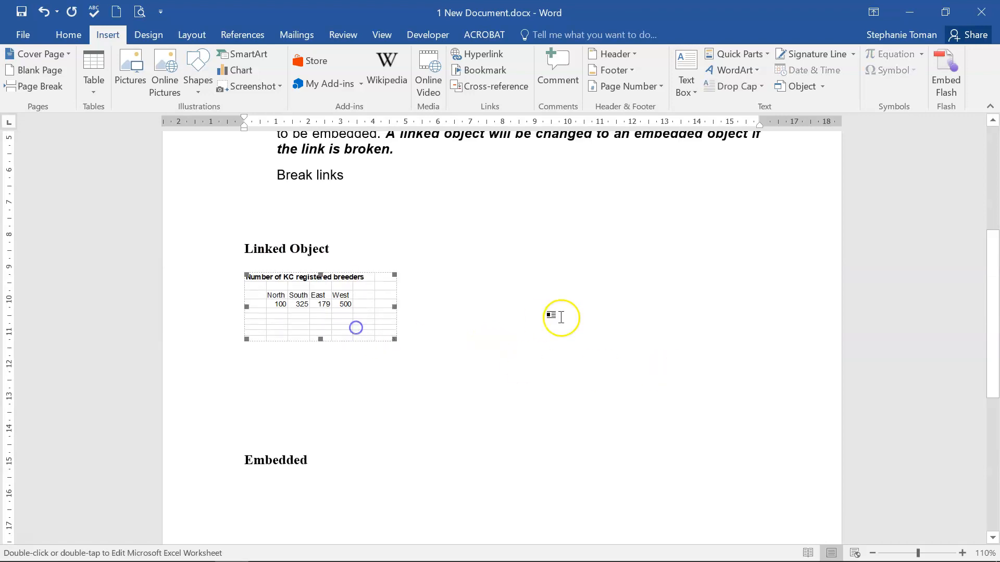
Step: Open the linked object's source workbook, make Chart1 its active sheet, and update the link in the Word document
double_click(345, 300)
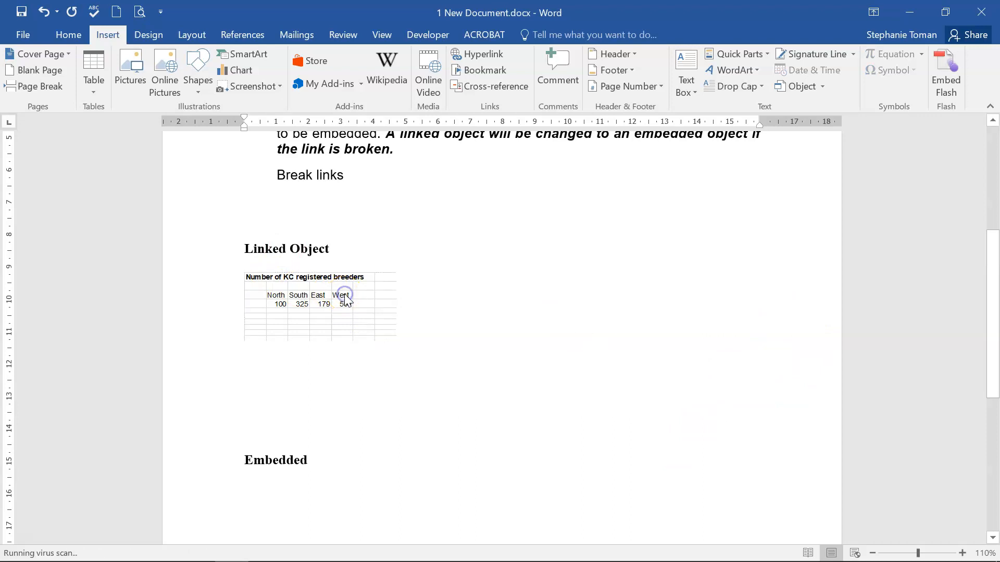
left_click(709, 504)
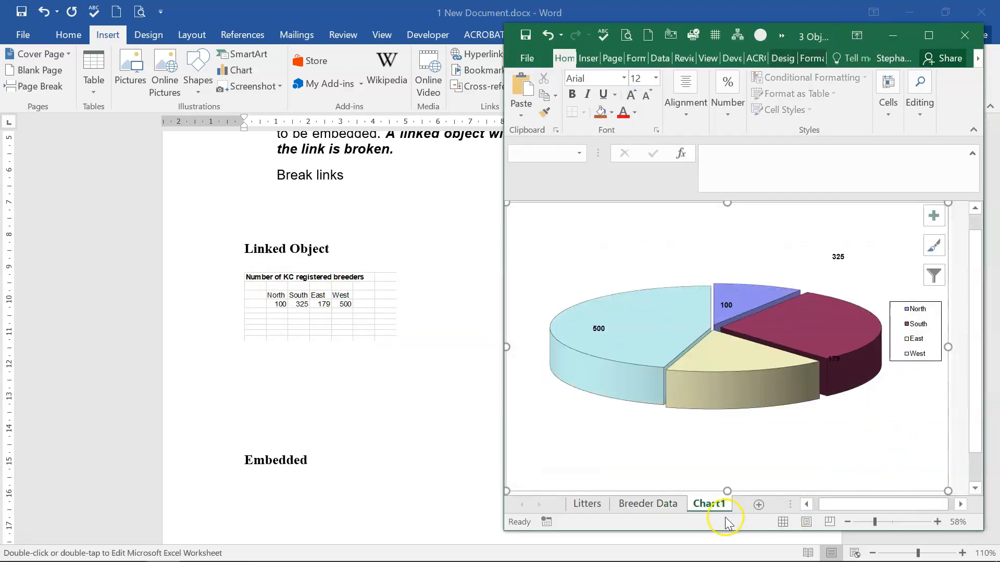
left_click(302, 277)
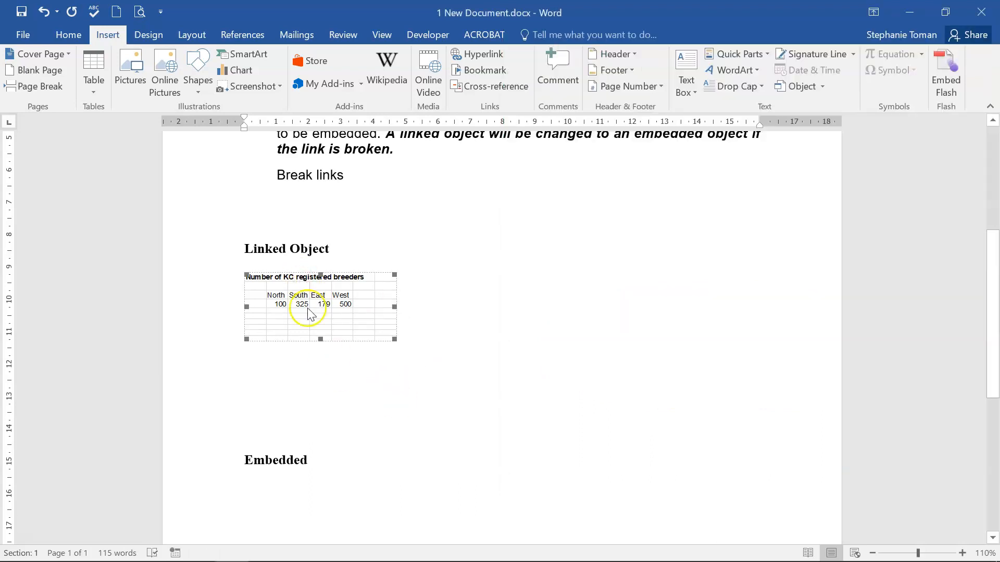
right_click(310, 314)
left_click(379, 396)
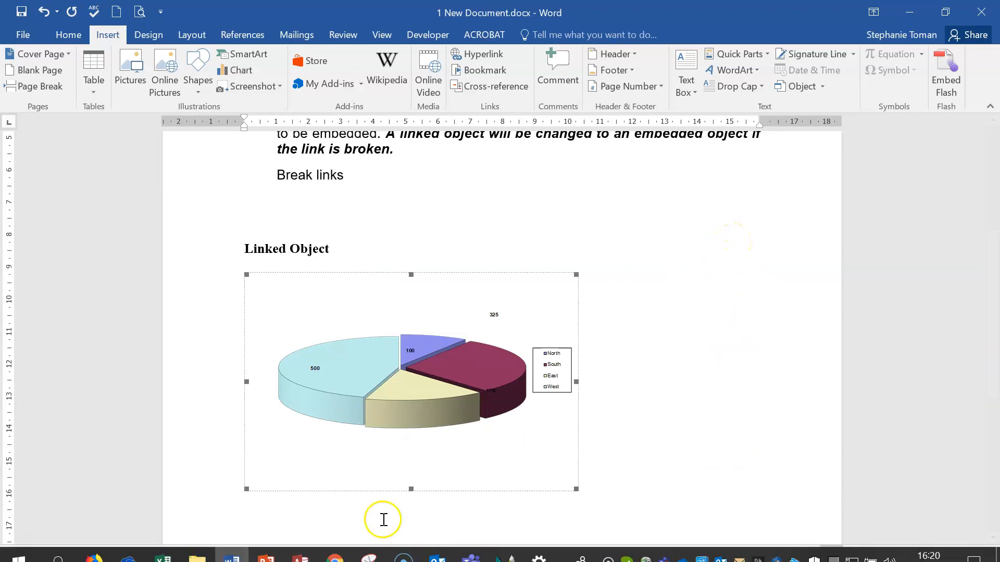
left_click(665, 423)
Step: Make Litters the active sheet in the source workbook and add a new line below the Embedded heading in the Word document
scroll(665, 424, "down", 4)
scroll(654, 464, "up", 1)
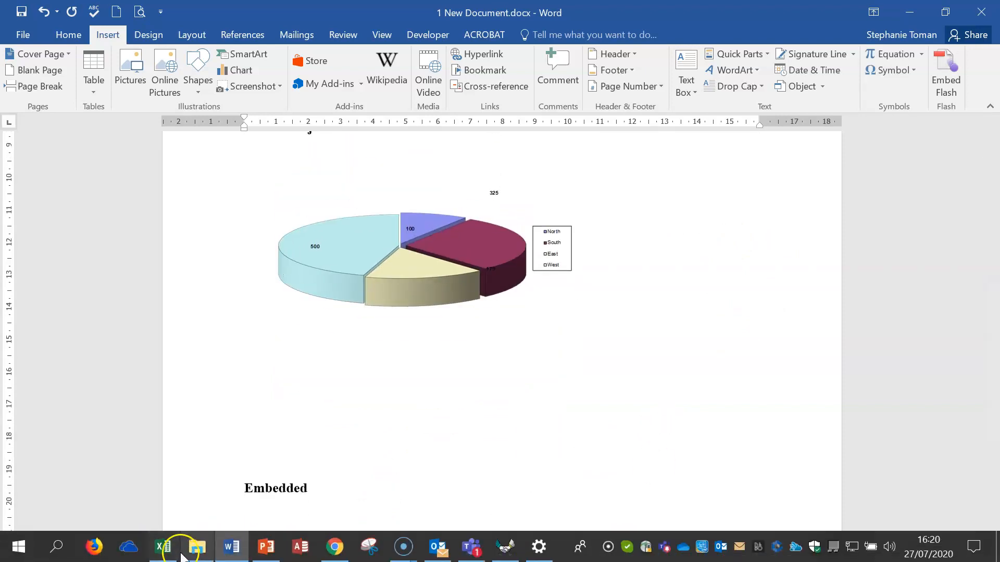
left_click(163, 556)
left_click(587, 504)
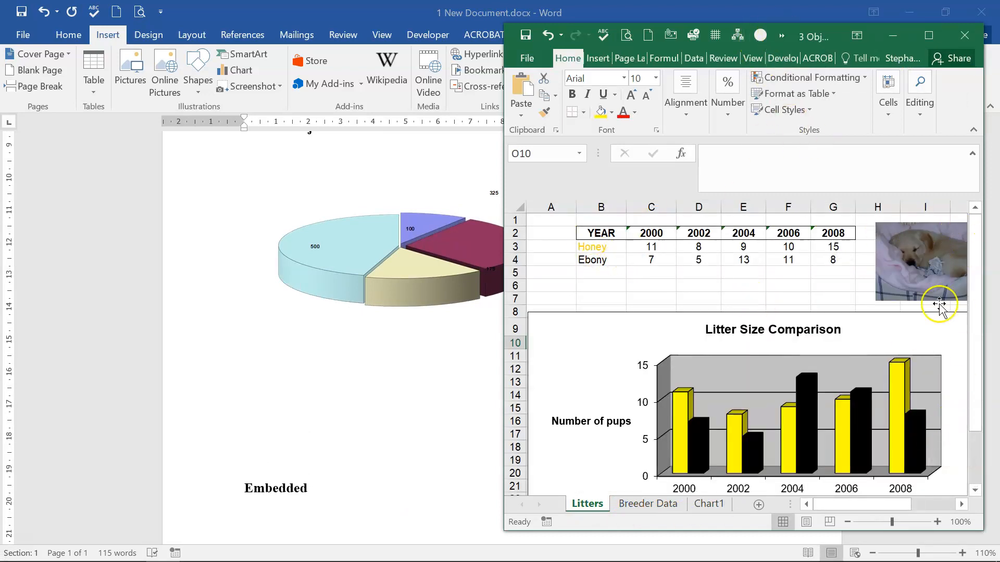
left_click(898, 34)
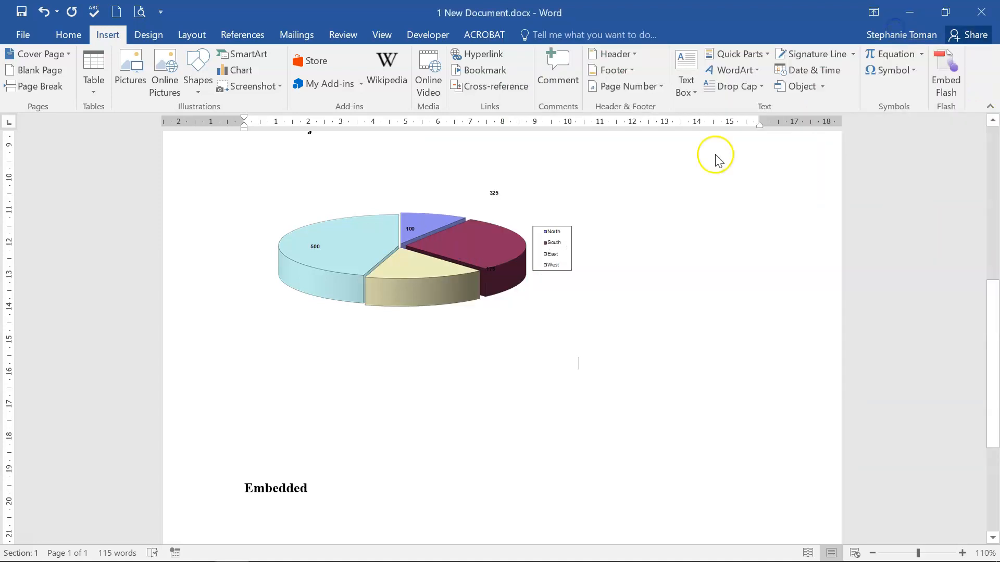
scroll(292, 498, "down", 3)
left_click(335, 411)
key("Return")
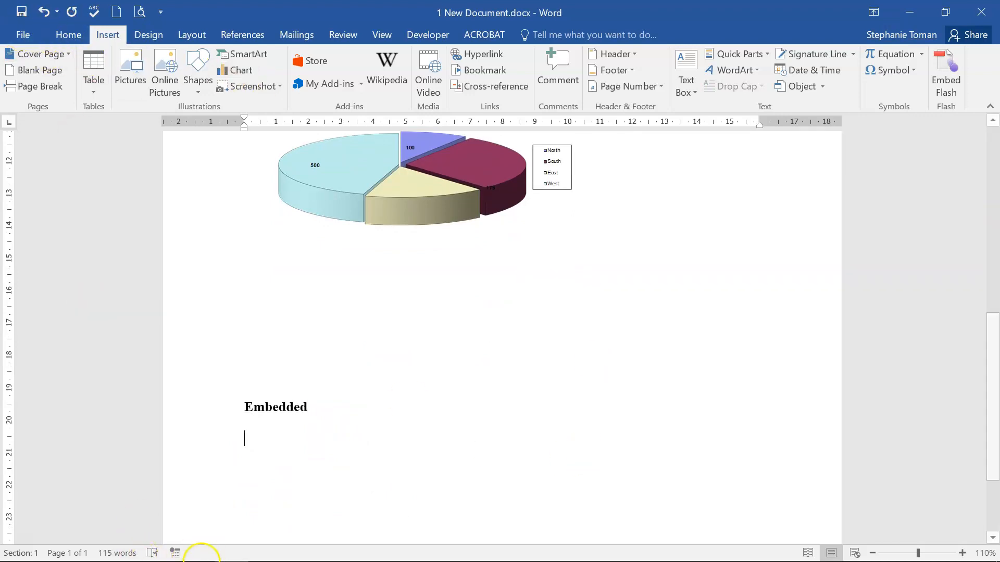
Step: Copy the range A1:J7 of the Litters sheet, covering the litter table and the puppy picture
mouse_move(201, 557)
left_click(166, 548)
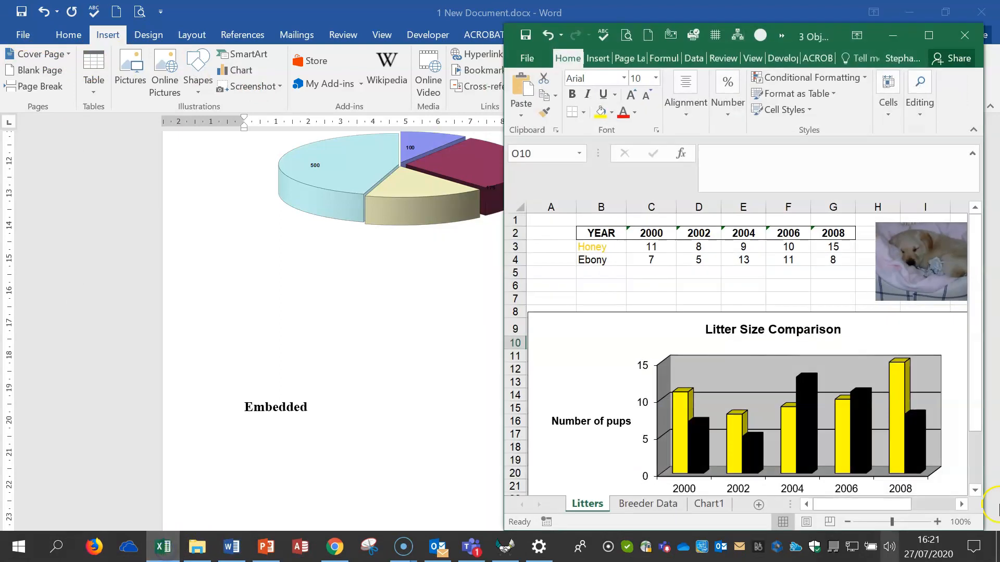
left_click_drag(574, 232, 839, 295)
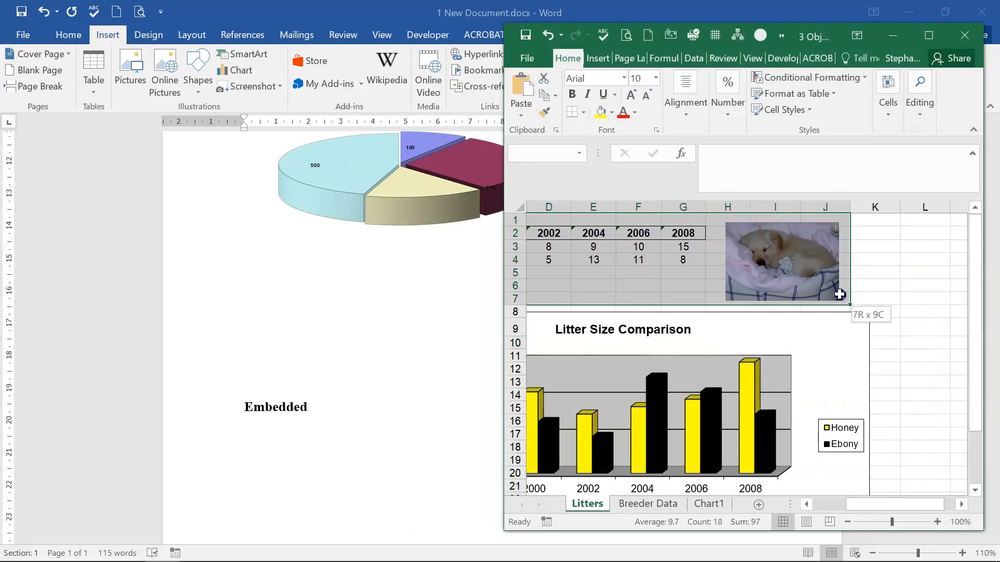
left_click_drag(877, 505, 821, 505)
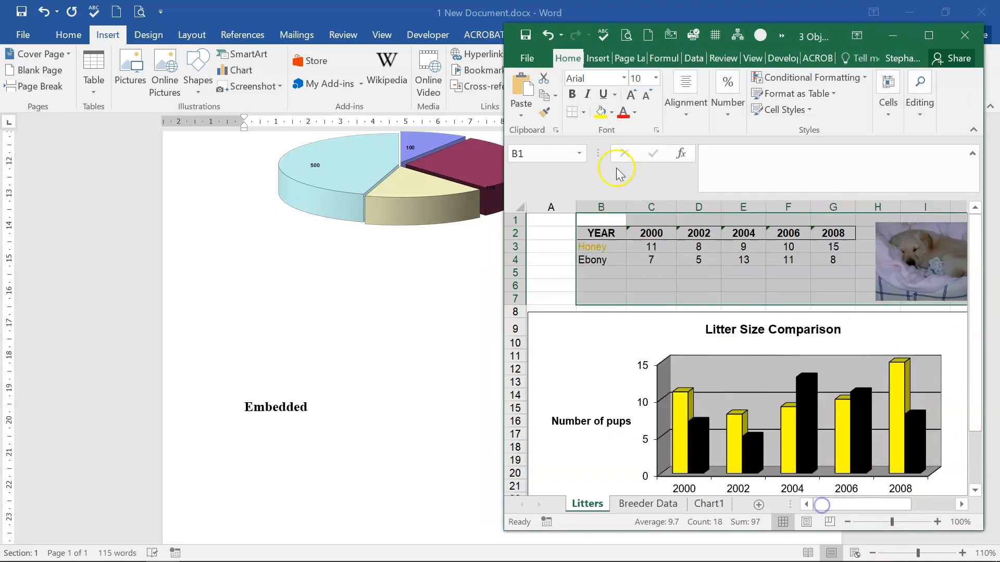
left_click_drag(549, 219, 868, 305)
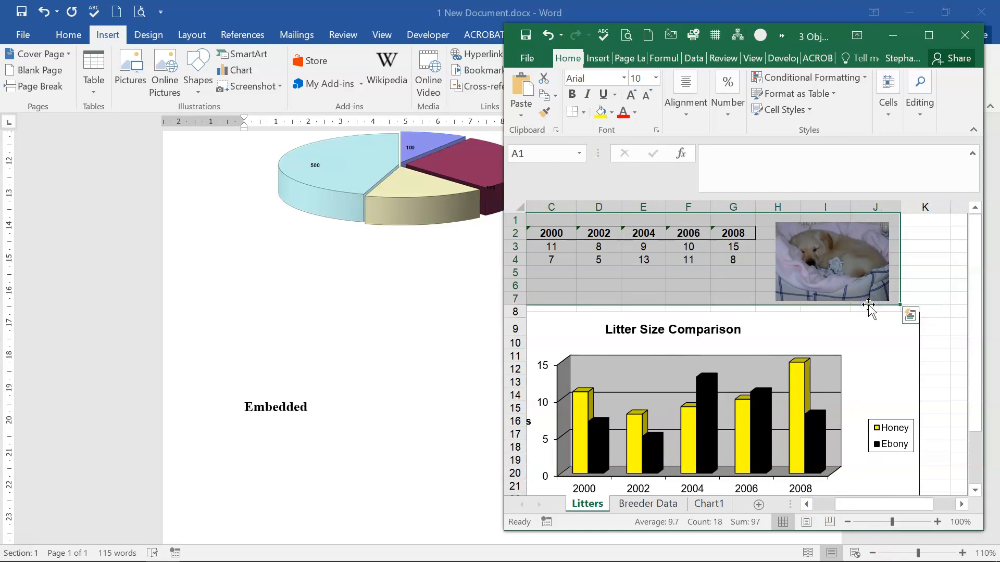
right_click(718, 260)
left_click(760, 258)
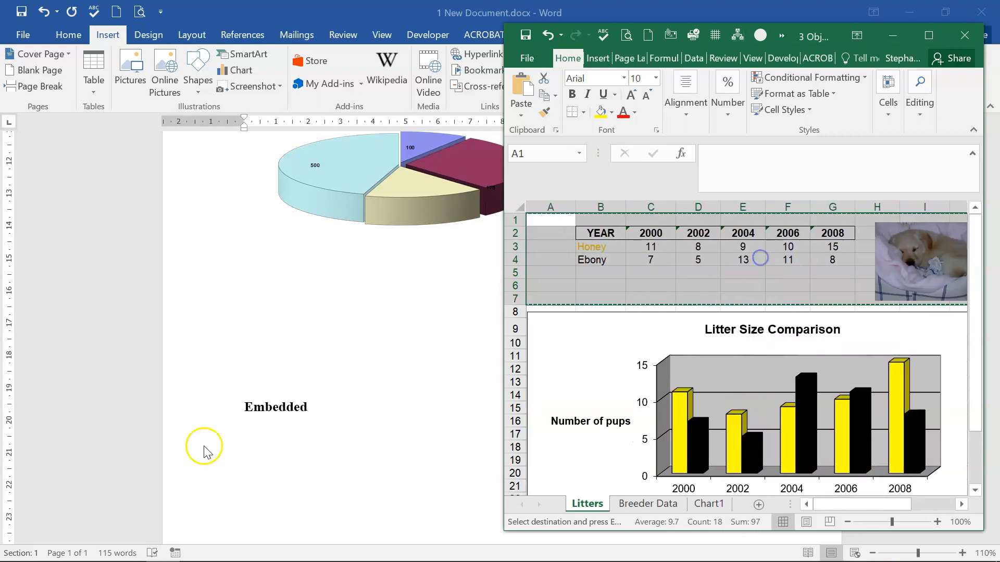
Step: Paste the copied range below the Embedded heading with Paste Special as an unlinked Microsoft Excel Worksheet Object
left_click(244, 438)
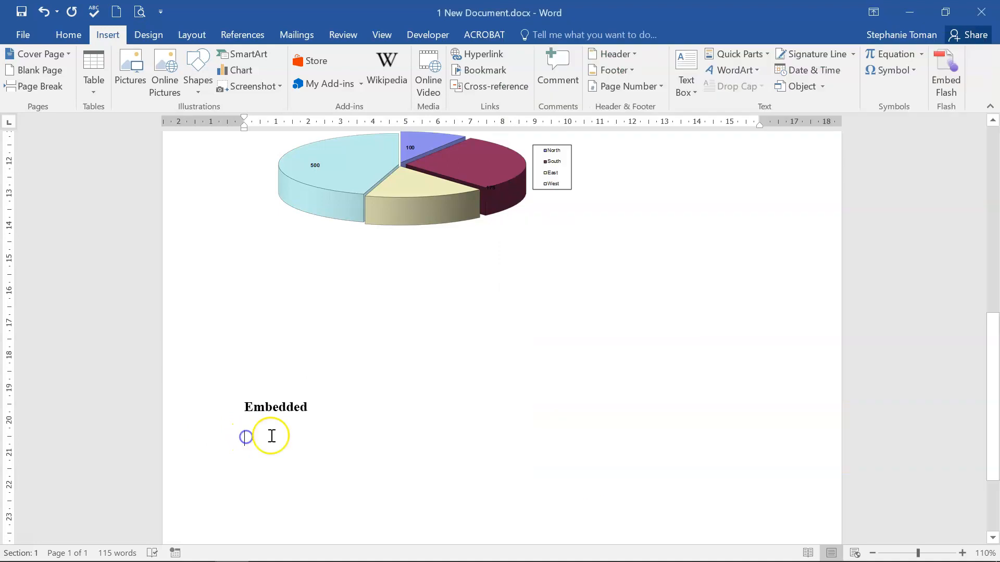
left_click(68, 34)
left_click(15, 93)
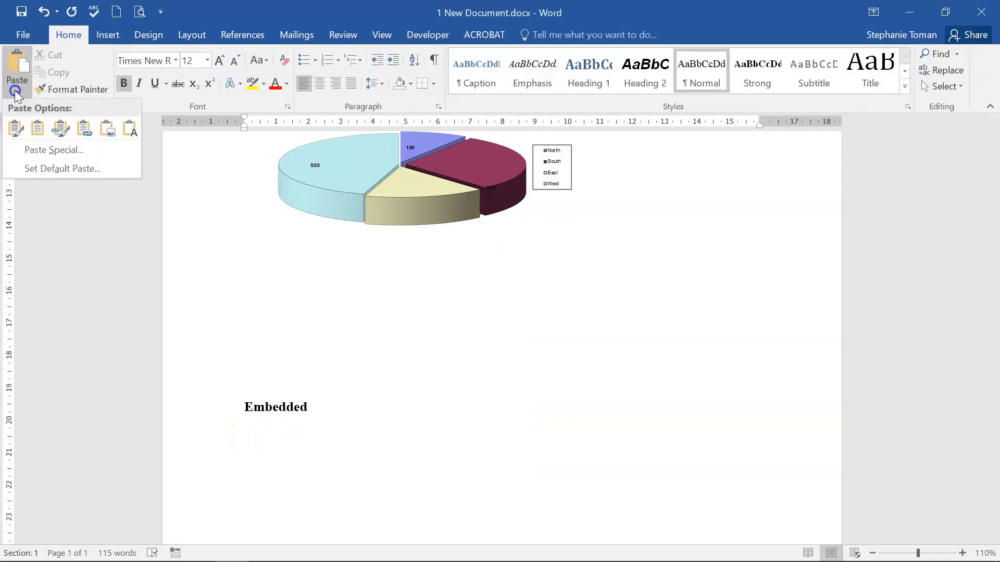
left_click(44, 152)
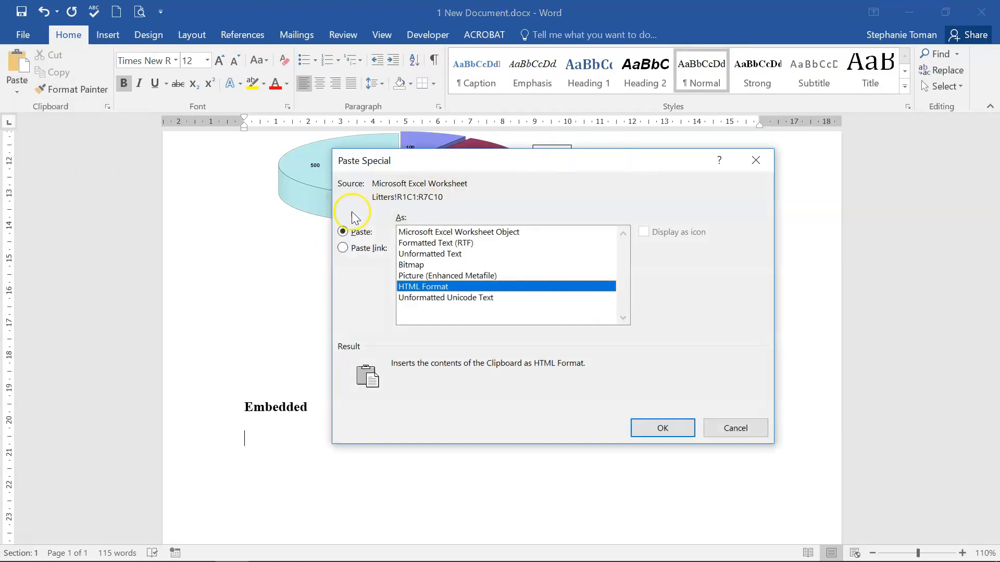
left_click(426, 235)
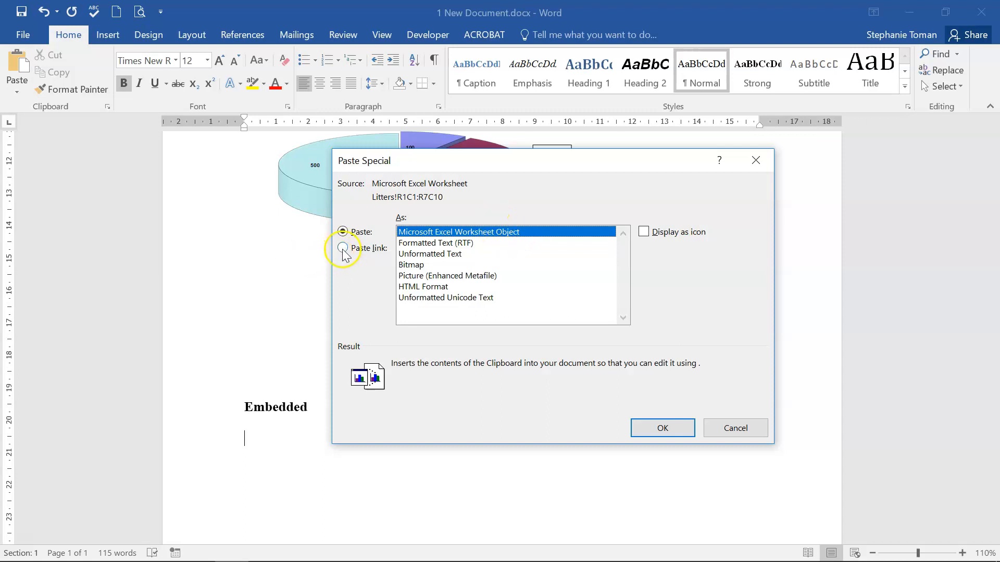
left_click(642, 428)
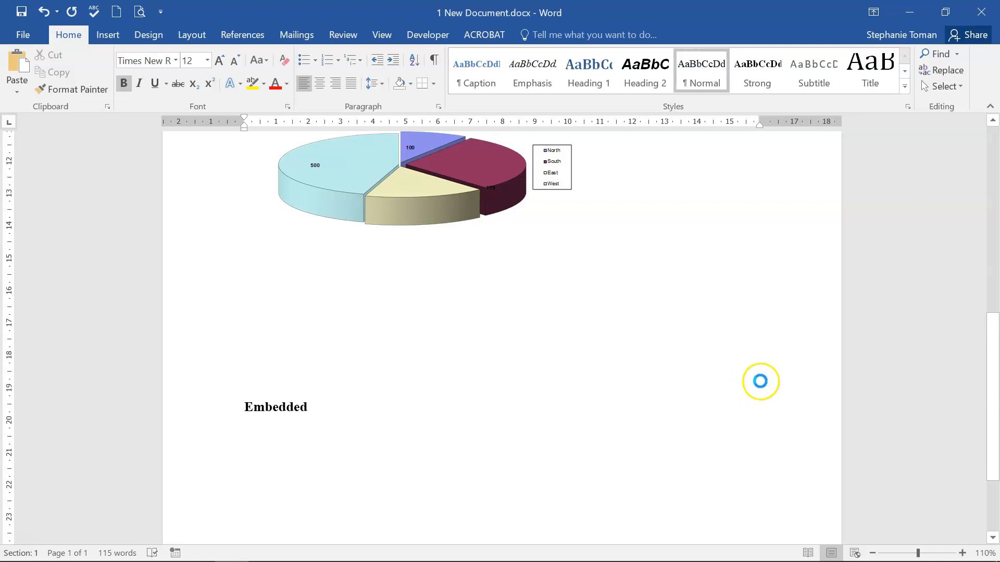
Step: Open the embedded worksheet in place, leave it, and compare its object options with those of the linked pie chart
scroll(760, 379, "down", 4)
left_click(555, 388)
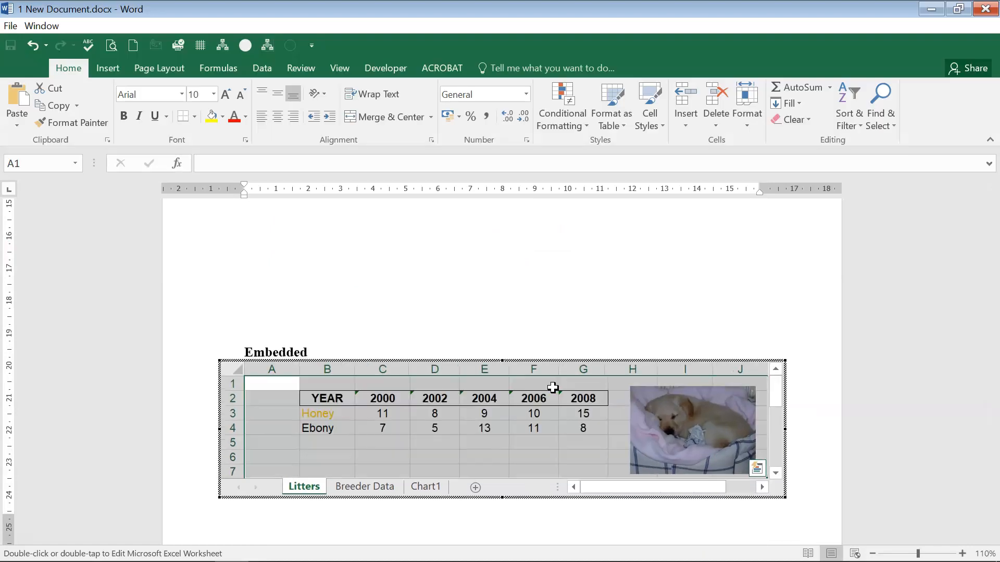
left_click(607, 290)
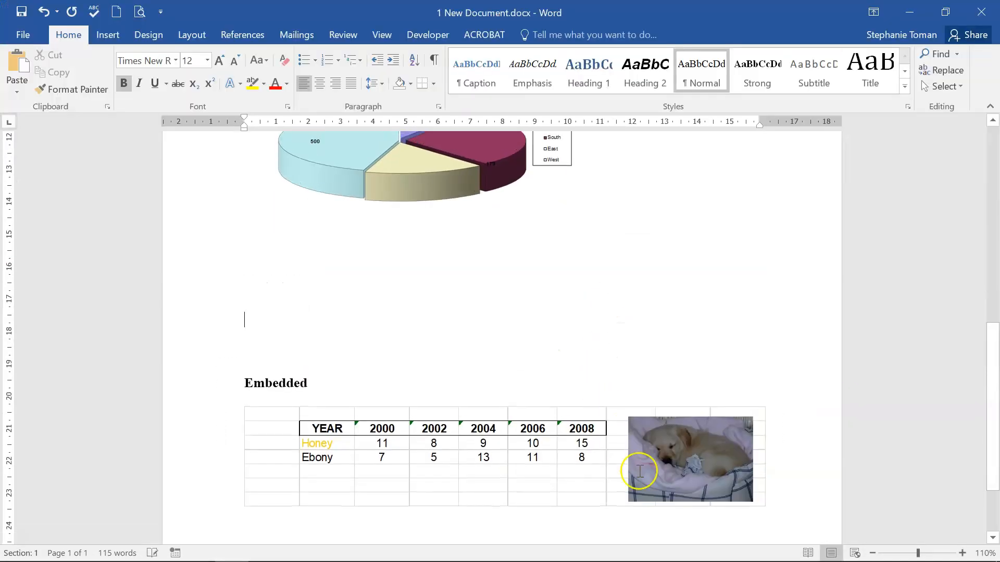
left_click(570, 485)
right_click(570, 485)
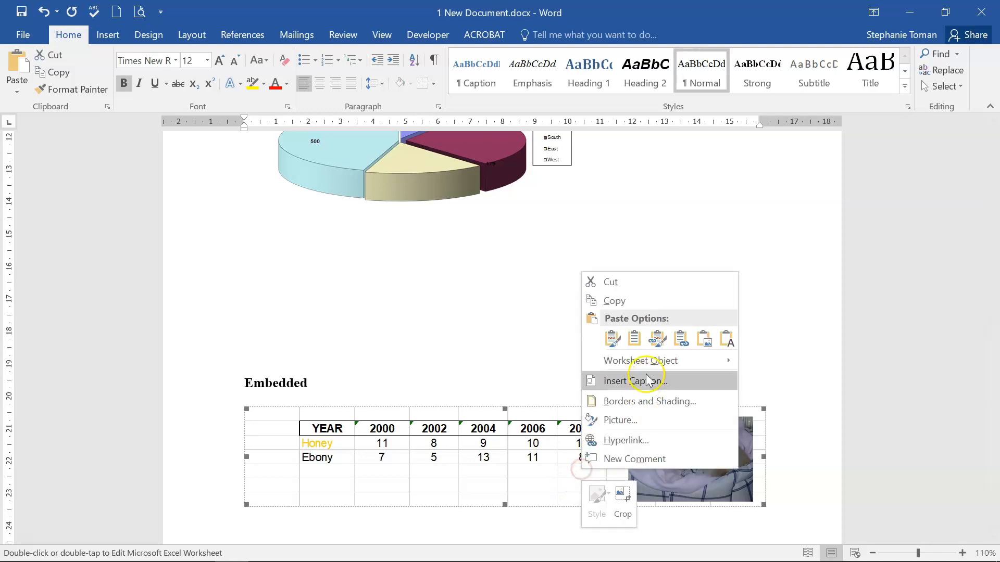
mouse_move(649, 368)
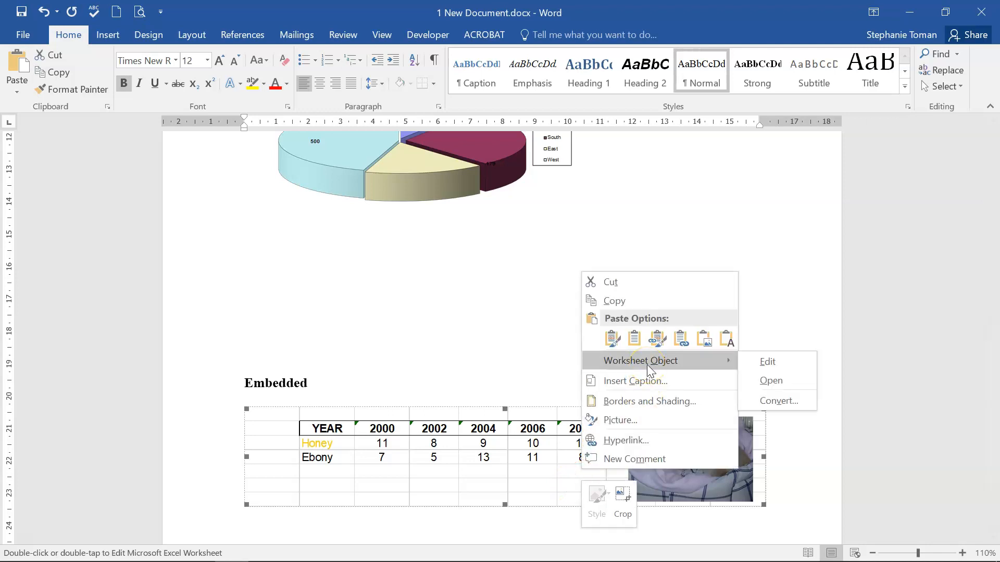
right_click(489, 149)
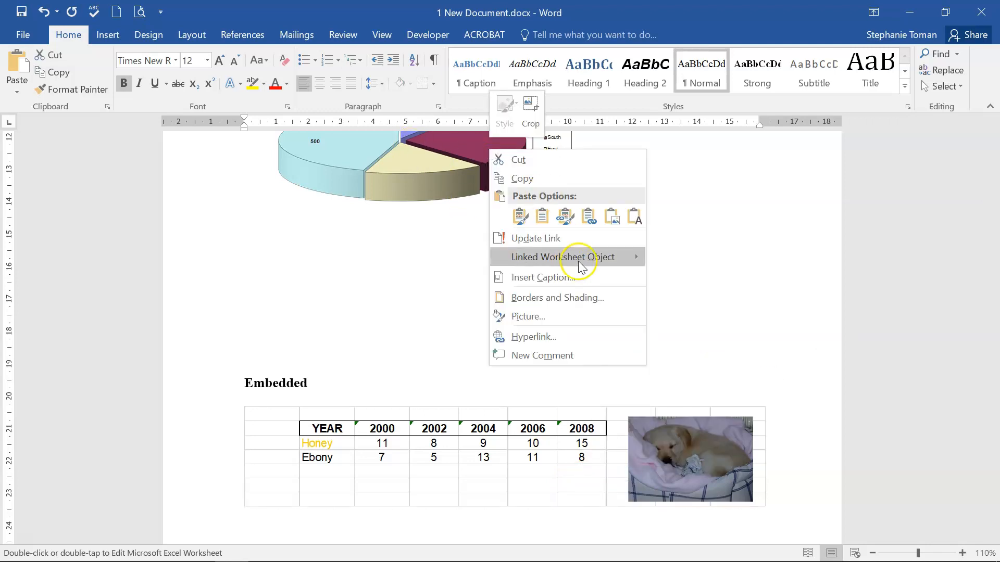
key("Escape")
Step: Open the embedded litter worksheet in place and set Honey's 2004 value in cell E3 to 12
scroll(810, 361, "down", 3)
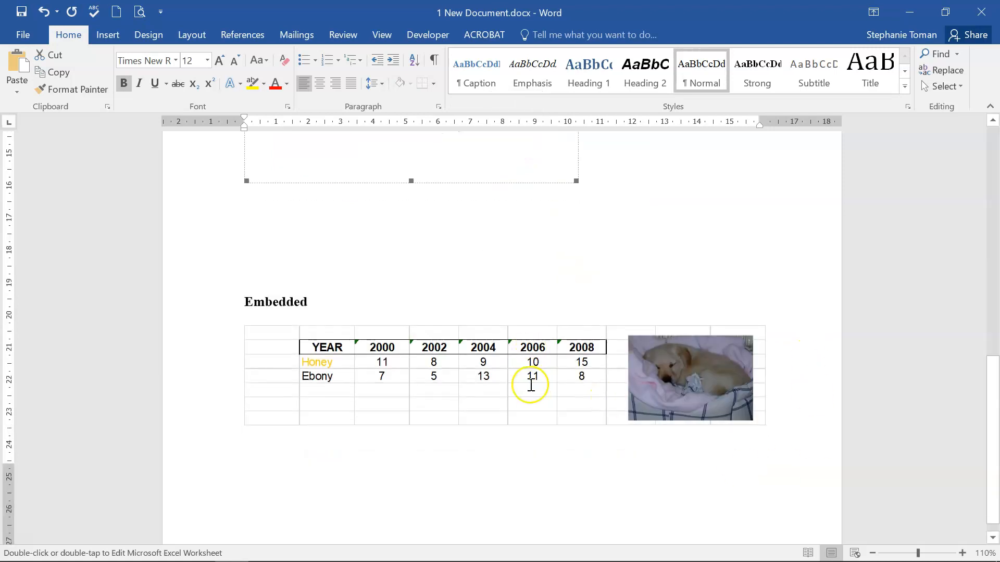
double_click(539, 383)
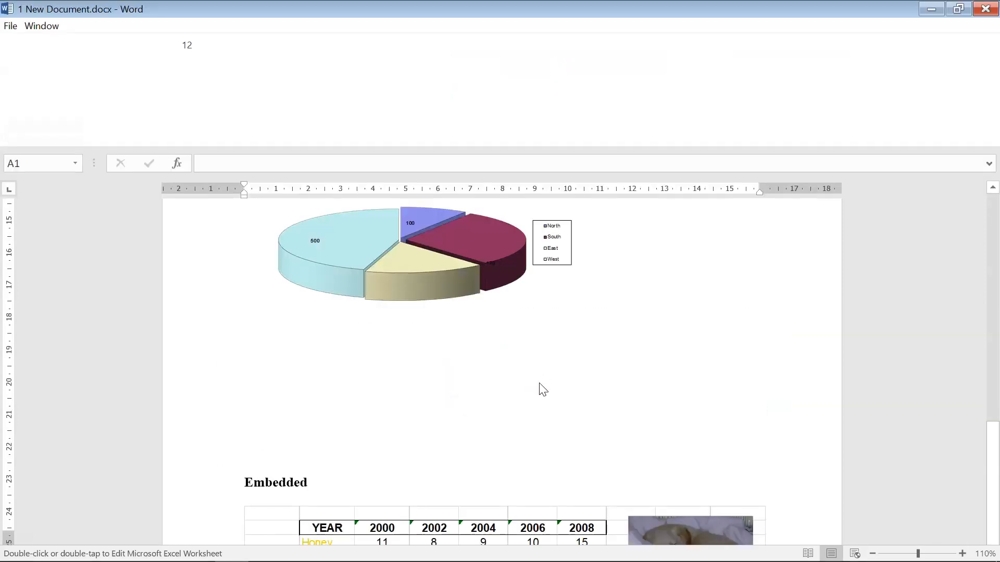
left_click(204, 447)
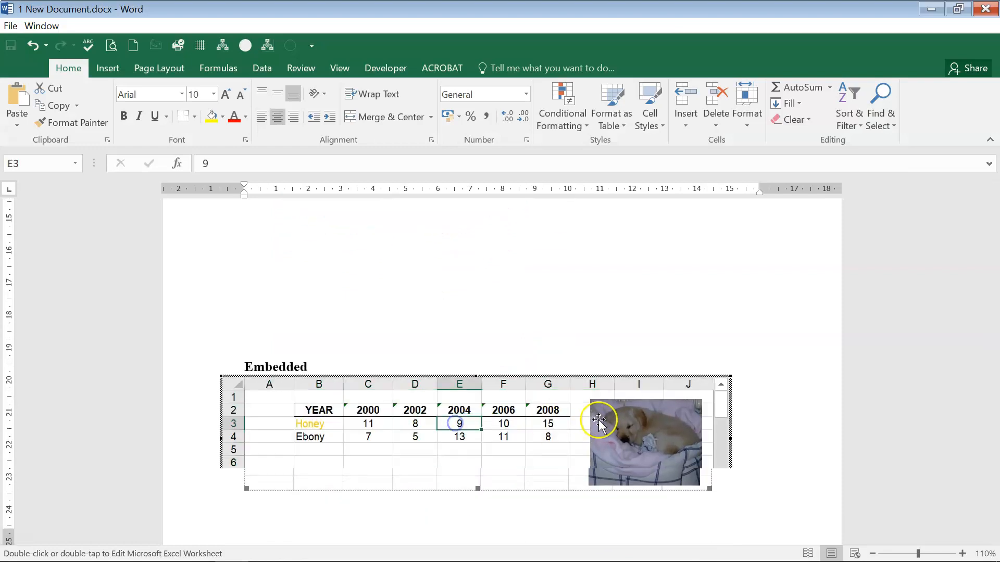
type("12")
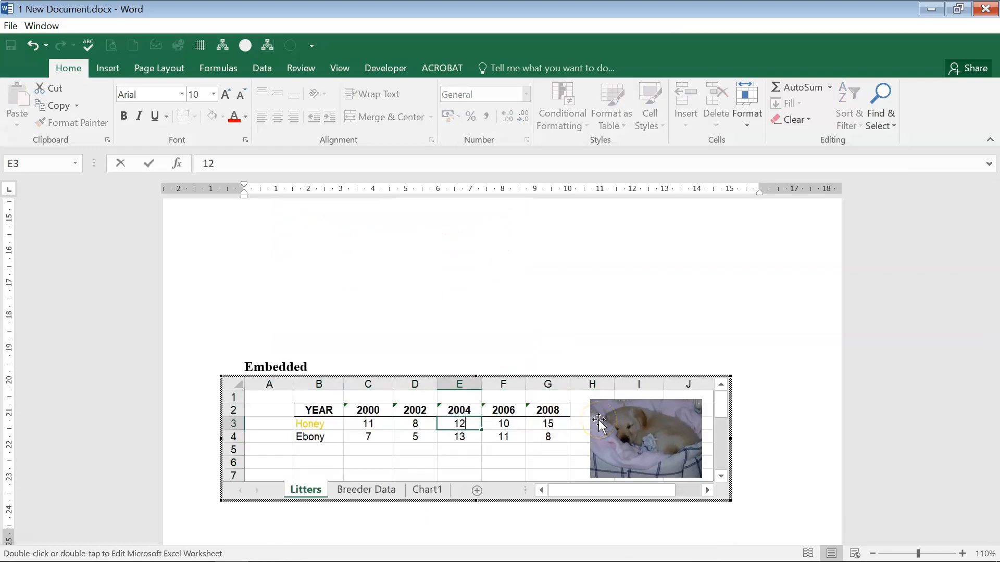
left_click(520, 424)
left_click(554, 410)
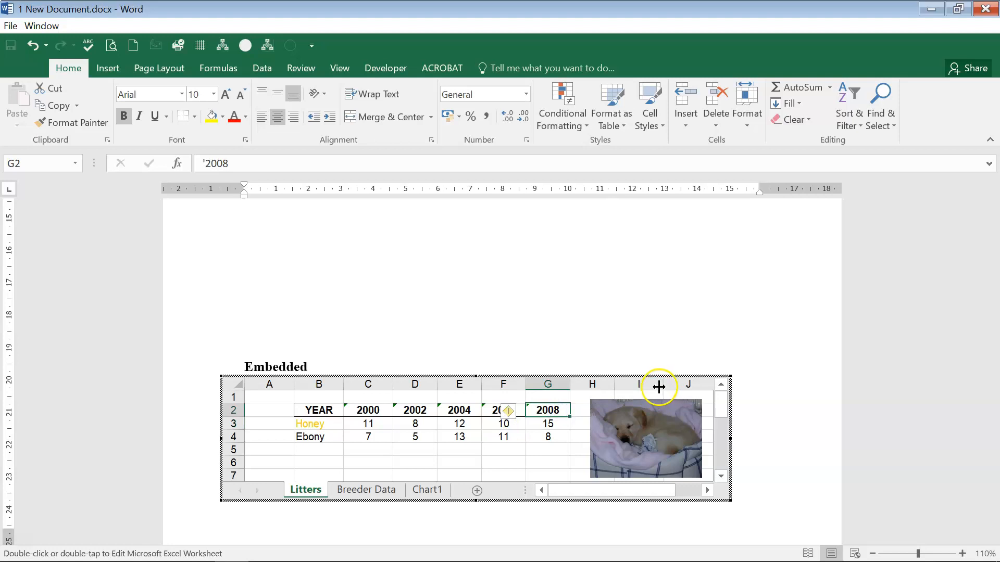
Step: Change the first year heading in C2 to 2001 and Ebony's 2008 value in G4 to 25
left_click(359, 409)
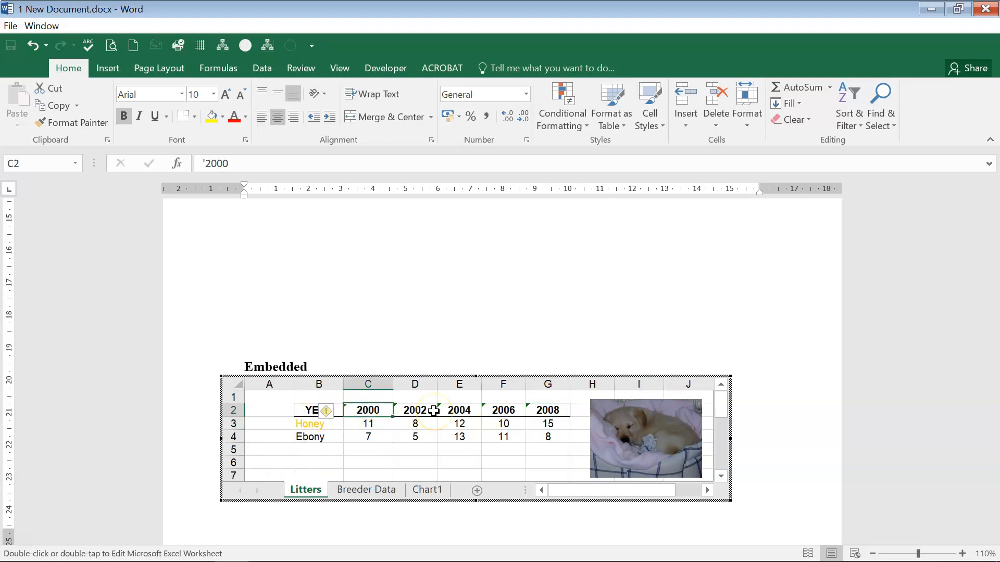
type("200")
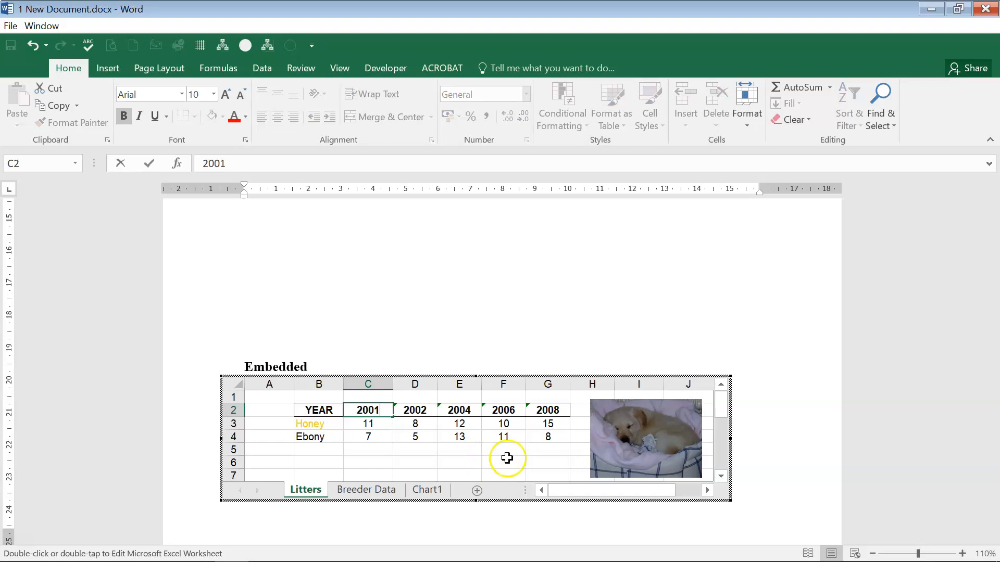
left_click(546, 437)
type("25")
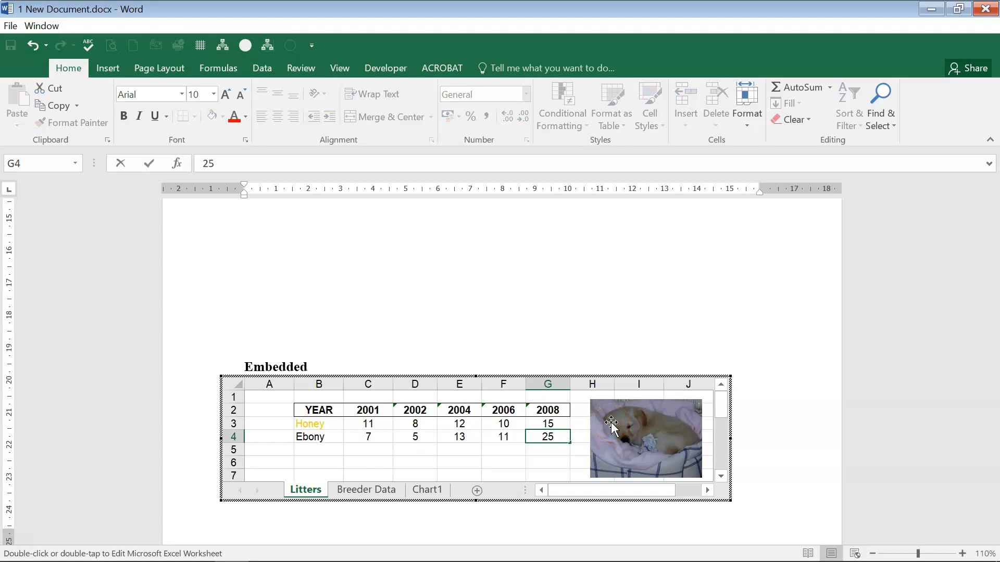
left_click(516, 463)
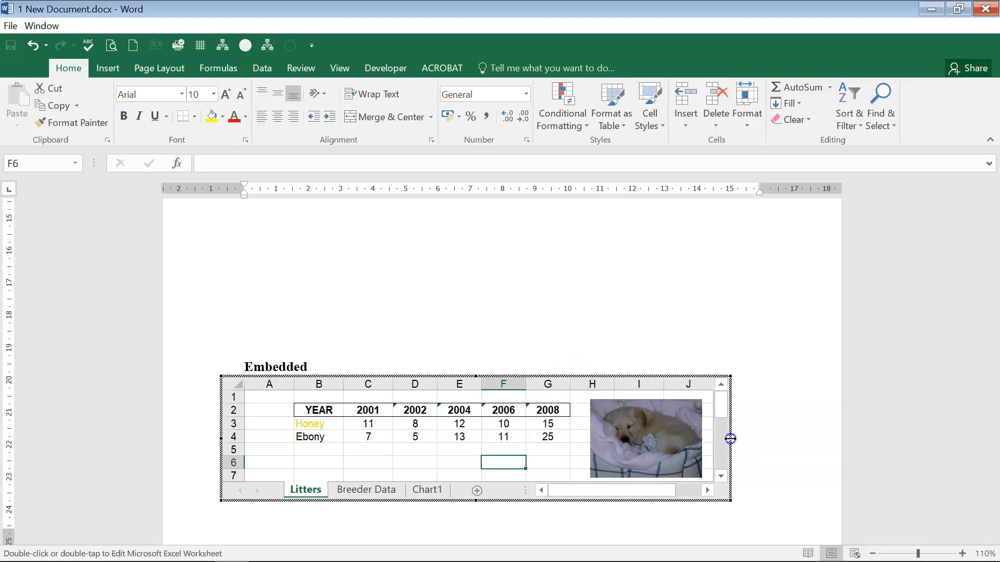
Step: Narrow the embedded worksheet's visible area to columns A–G, then reopen the object and widen the area back through column J
left_click_drag(731, 439, 581, 440)
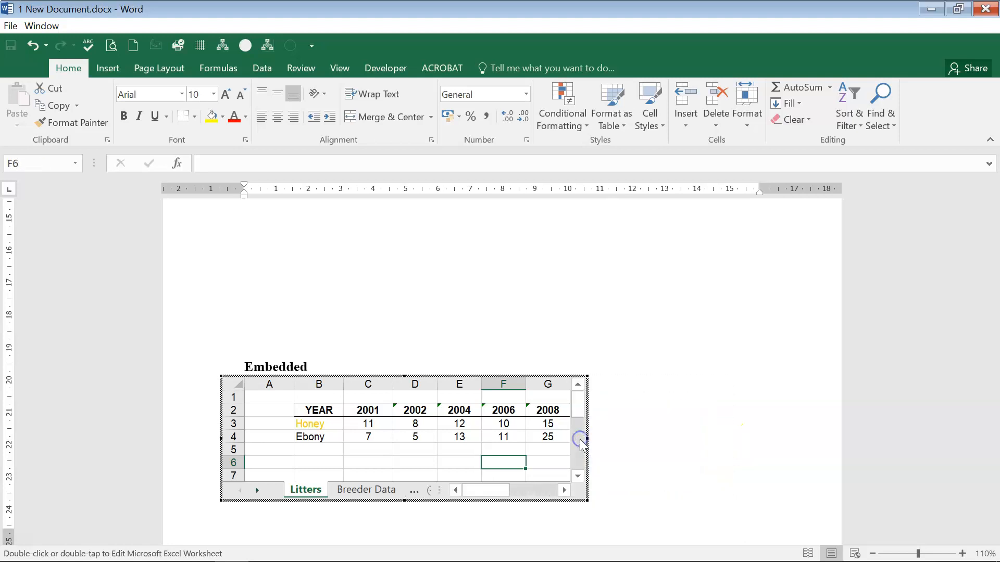
left_click(708, 421)
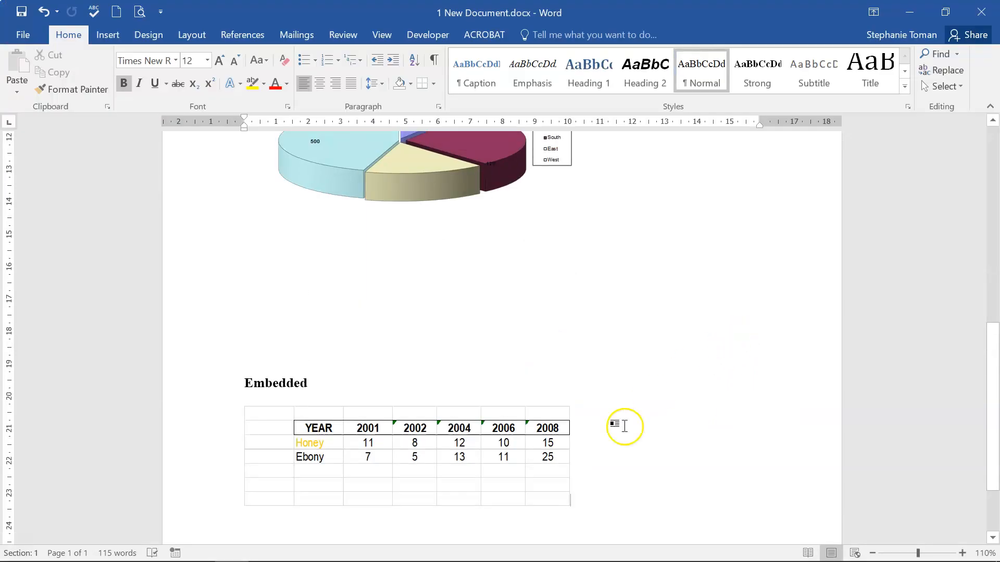
left_click(519, 458)
double_click(519, 458)
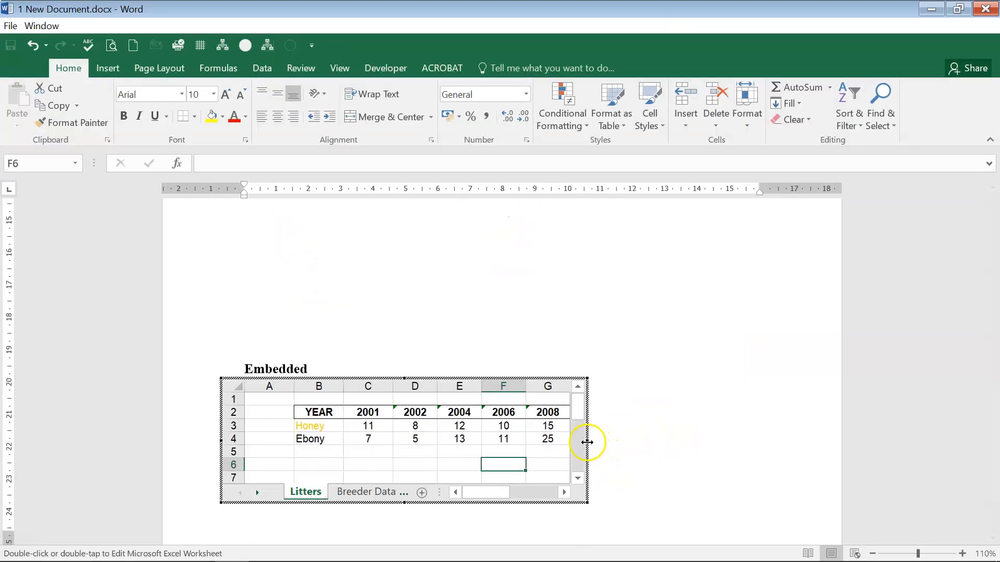
left_click_drag(586, 440, 725, 431)
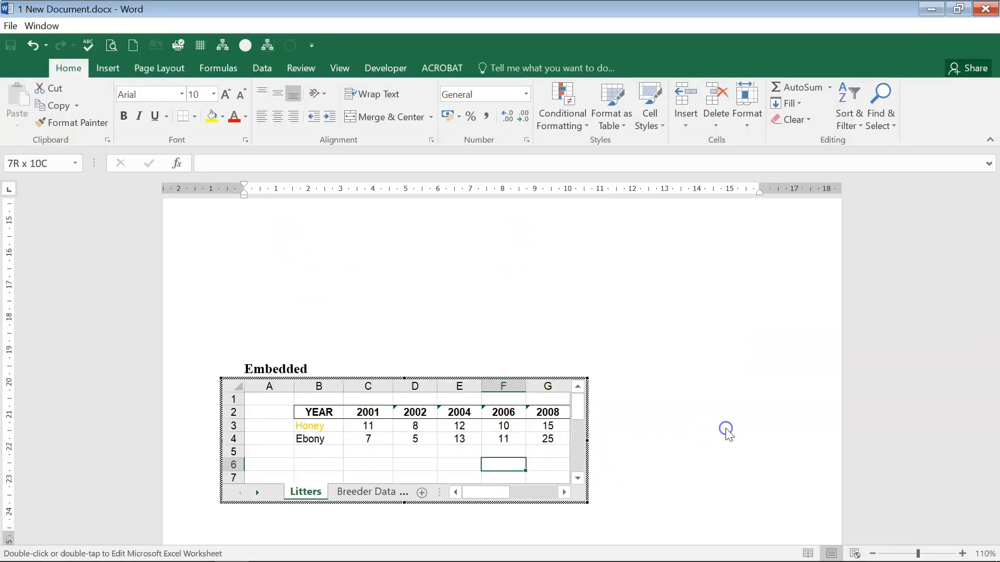
left_click(803, 419)
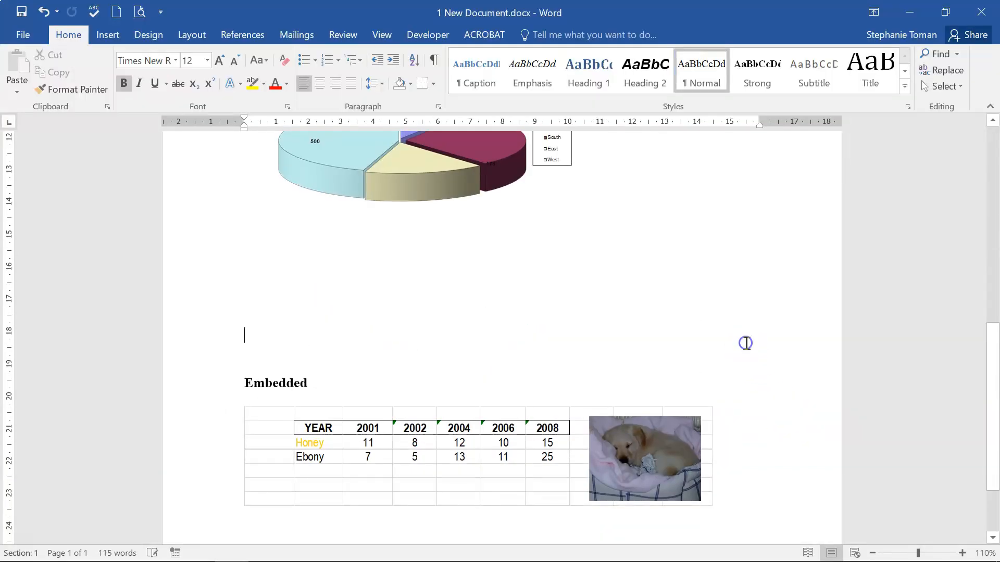
Step: Compare the linked pie chart with the embedded litter worksheet in the document
scroll(380, 330, "up", 4)
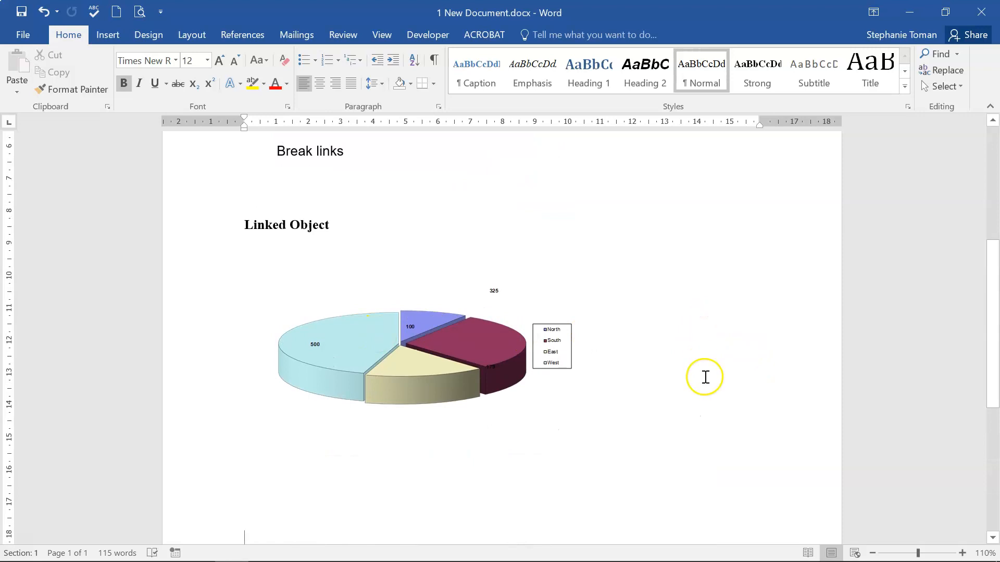
left_click(385, 371)
left_click(705, 416)
scroll(704, 416, "down", 4)
left_click(506, 511)
left_click(672, 396)
scroll(671, 396, "up", 4)
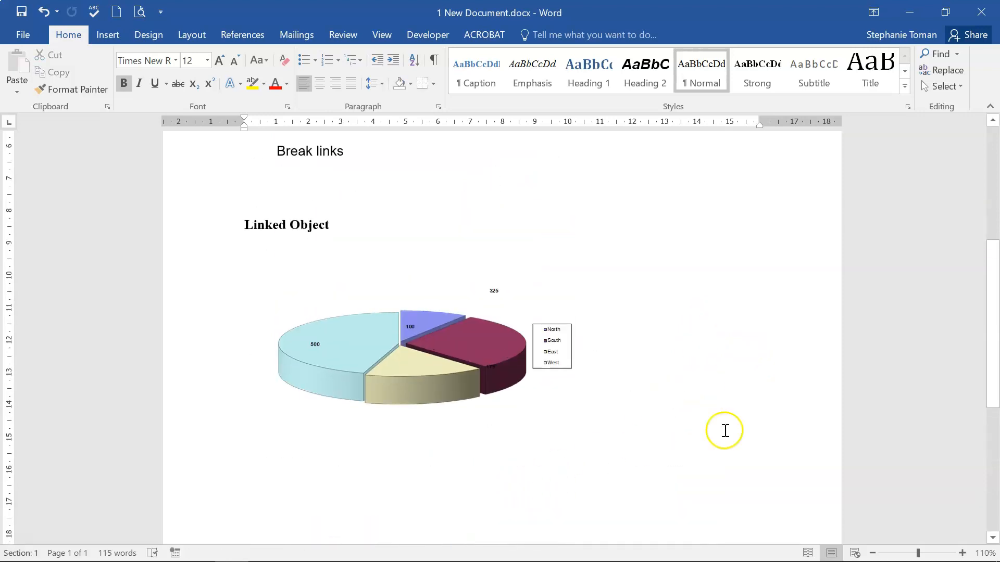
Step: Break the pie chart's link to its source workbook from the document's file links, and return to the chart
left_click(23, 34)
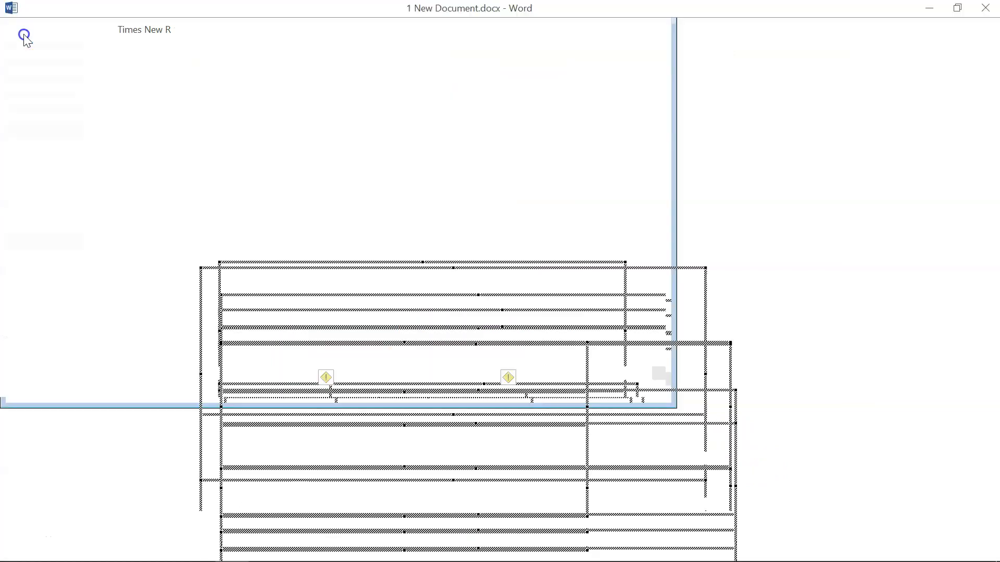
scroll(909, 448, "down", 1)
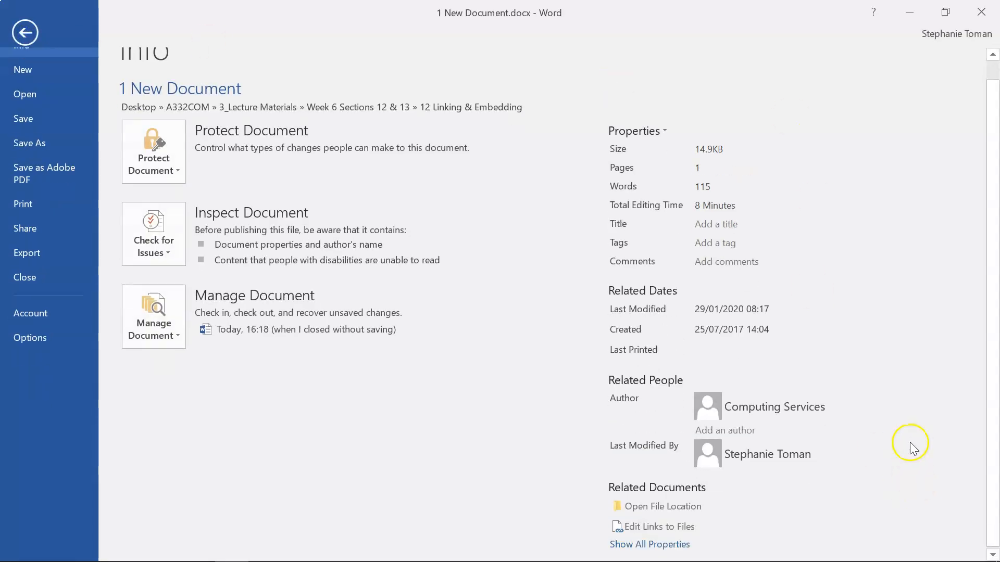
left_click(672, 526)
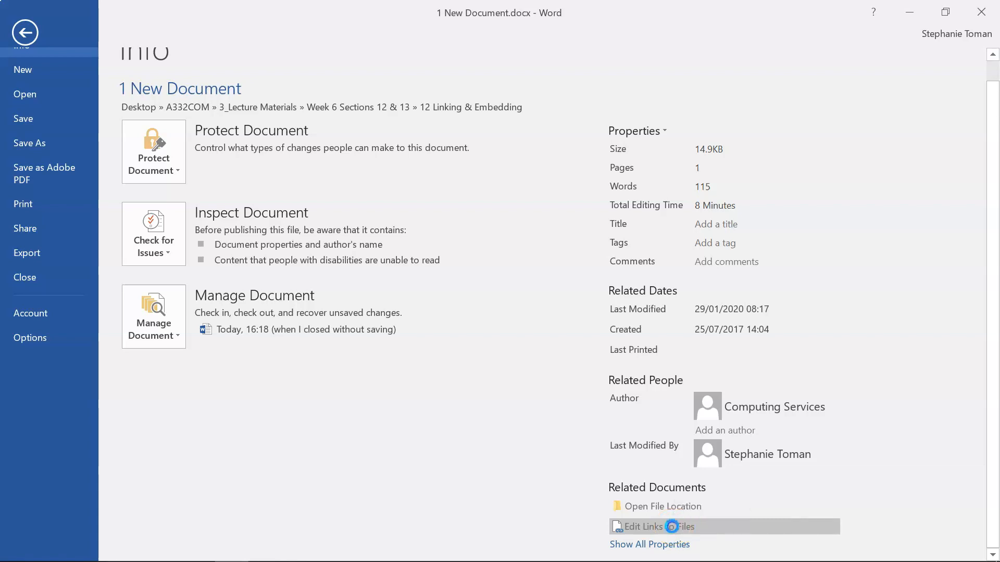
left_click(439, 139)
left_click(701, 218)
left_click(475, 333)
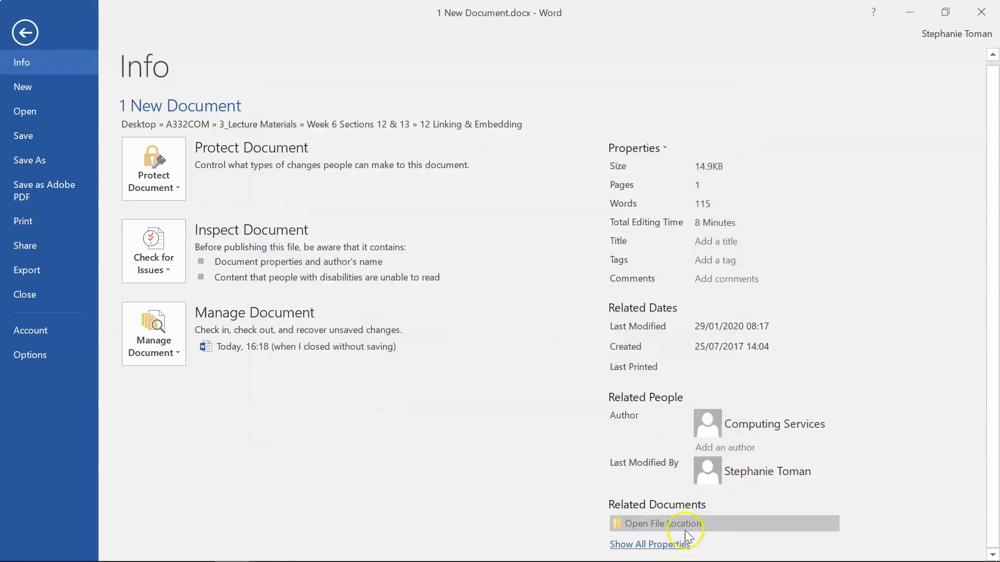
left_click(25, 33)
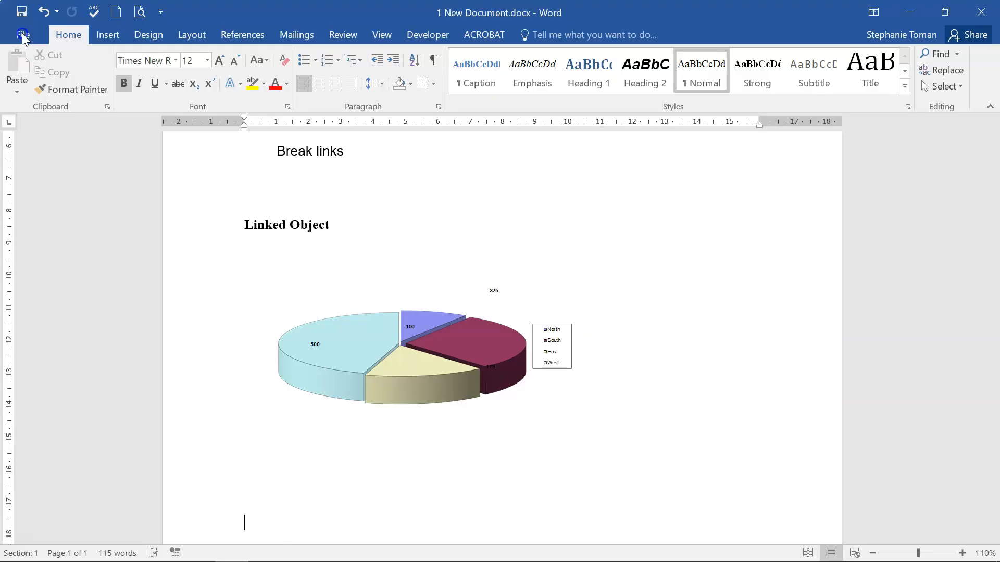
left_click(398, 385)
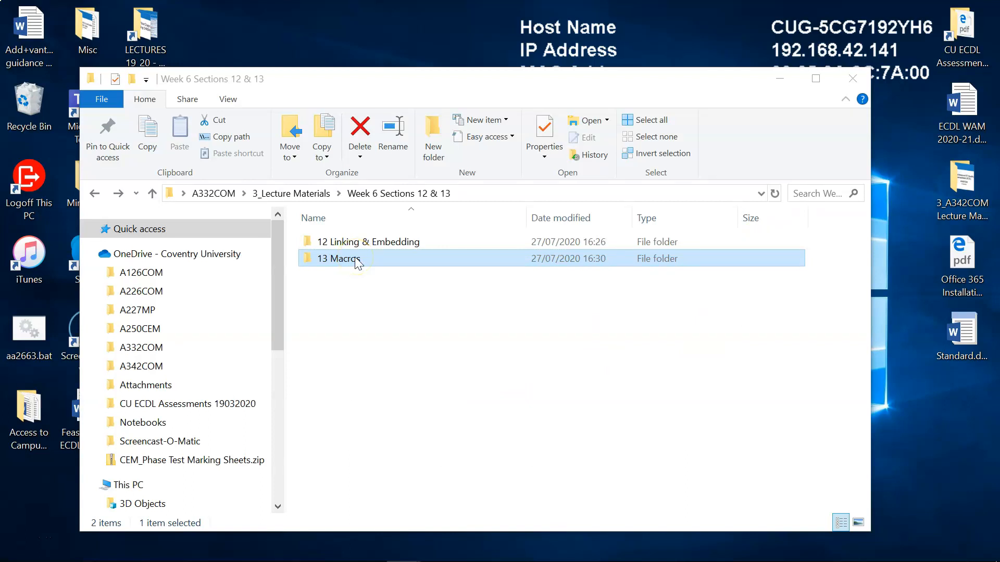
Step: Open the document 1 Portrait macro.docm from the 13 Macros folder
double_click(358, 261)
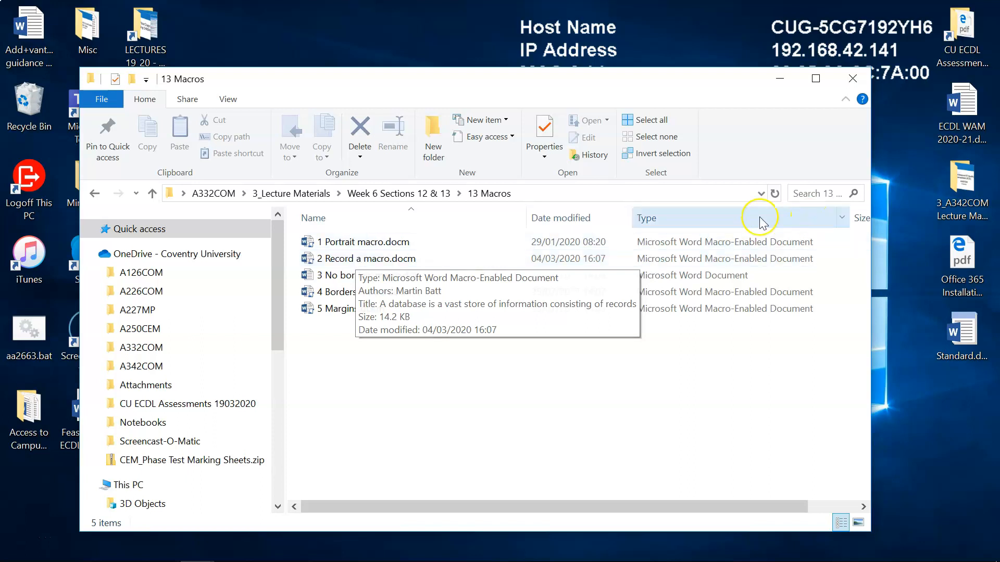
mouse_move(416, 279)
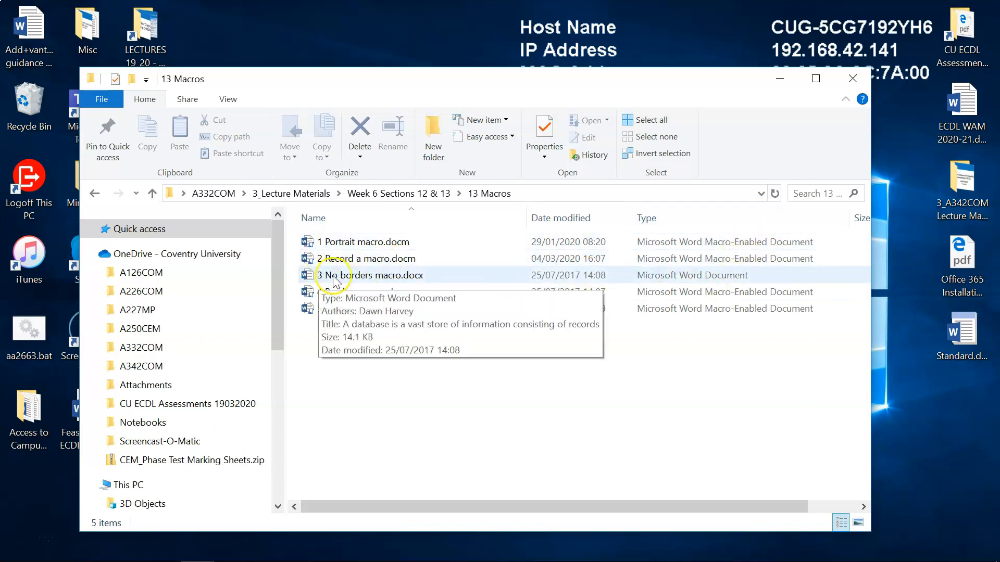
double_click(367, 243)
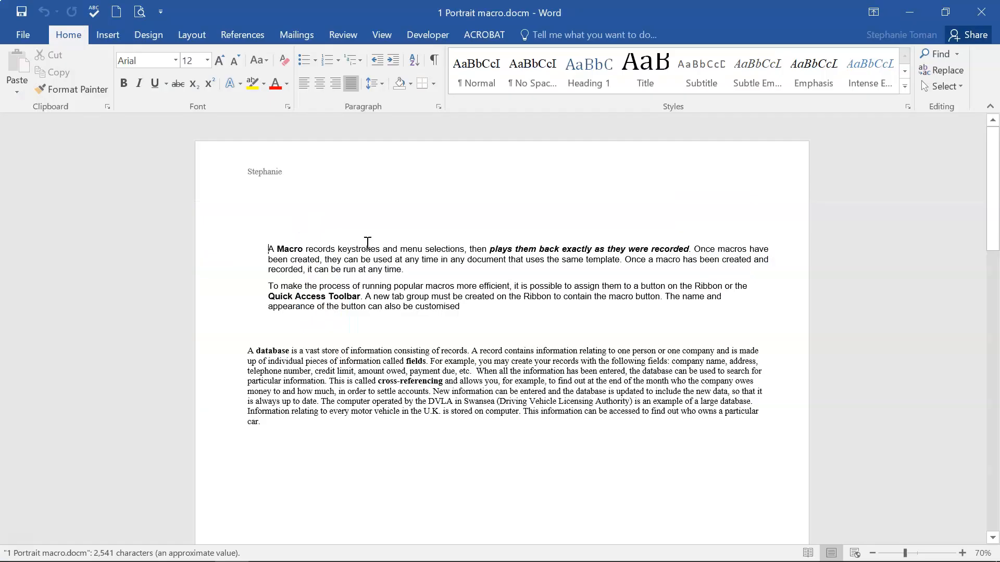
Step: Check in Word's ribbon customization options that the Developer tab is enabled, and accept the options
left_click(428, 34)
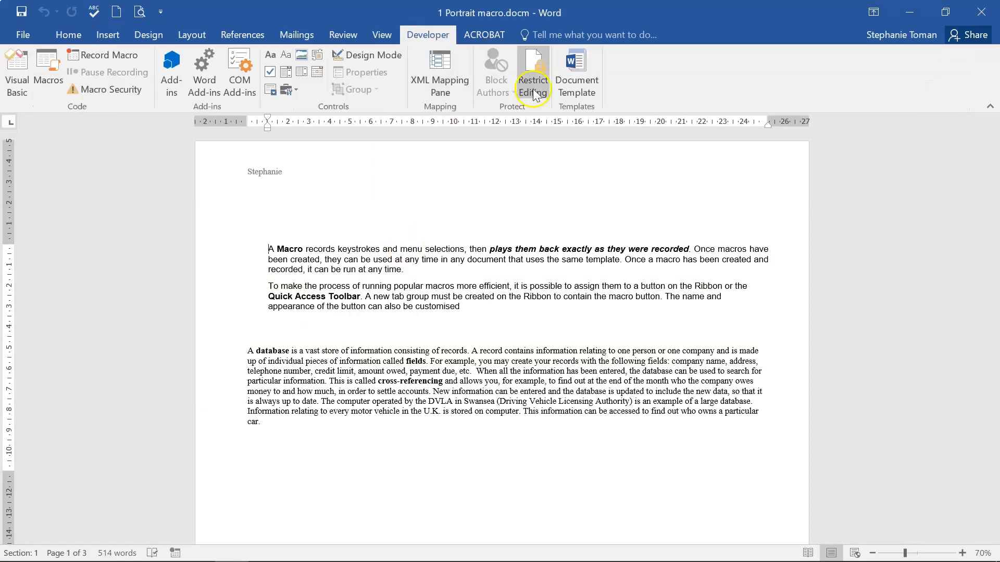
left_click(24, 34)
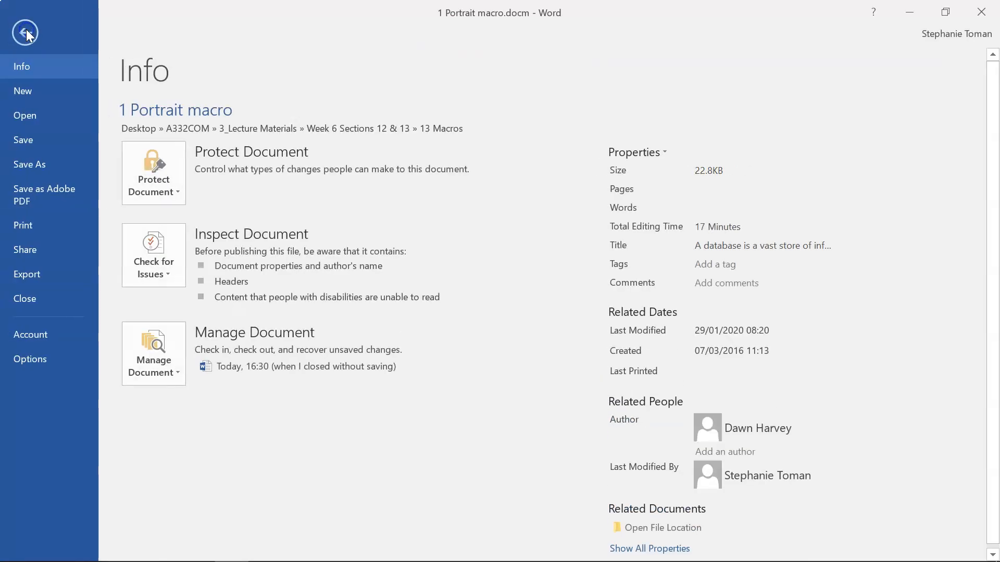
left_click(36, 354)
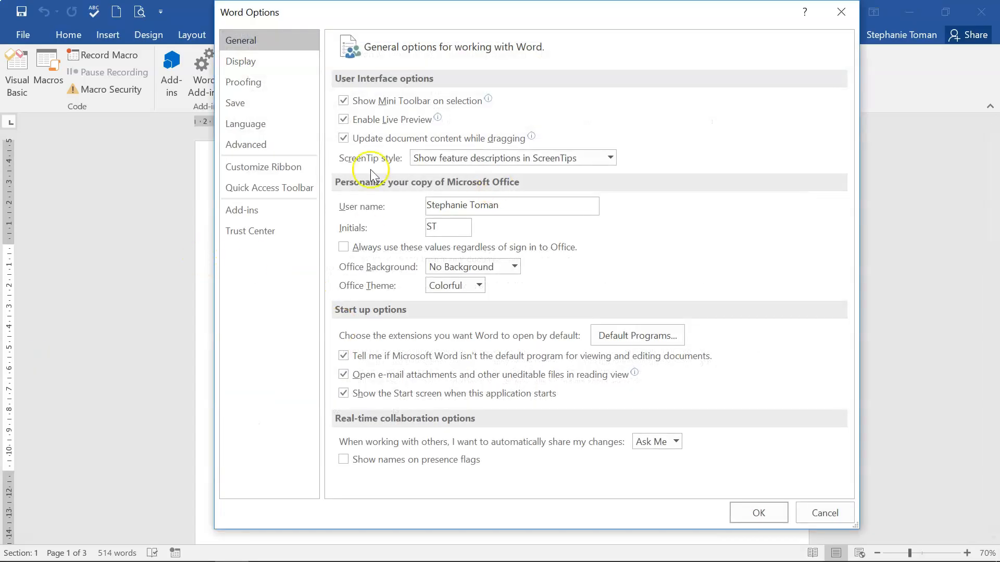
left_click(276, 169)
left_click(623, 267)
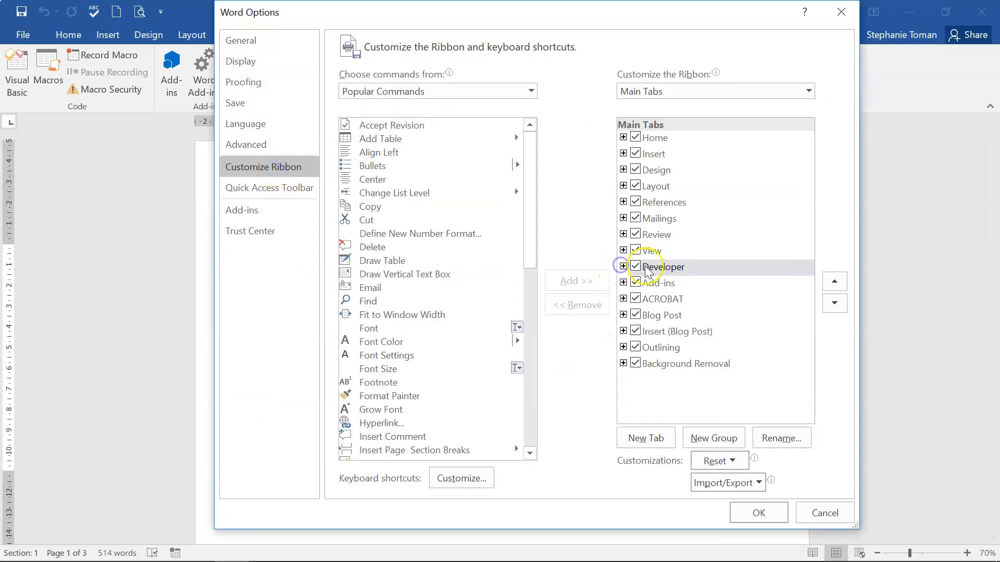
left_click(636, 266)
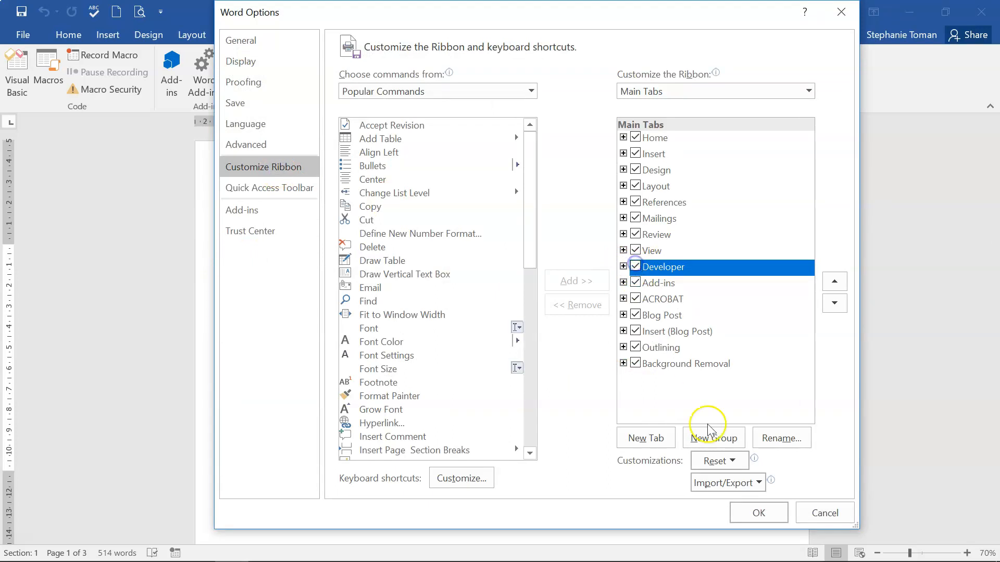
left_click(758, 513)
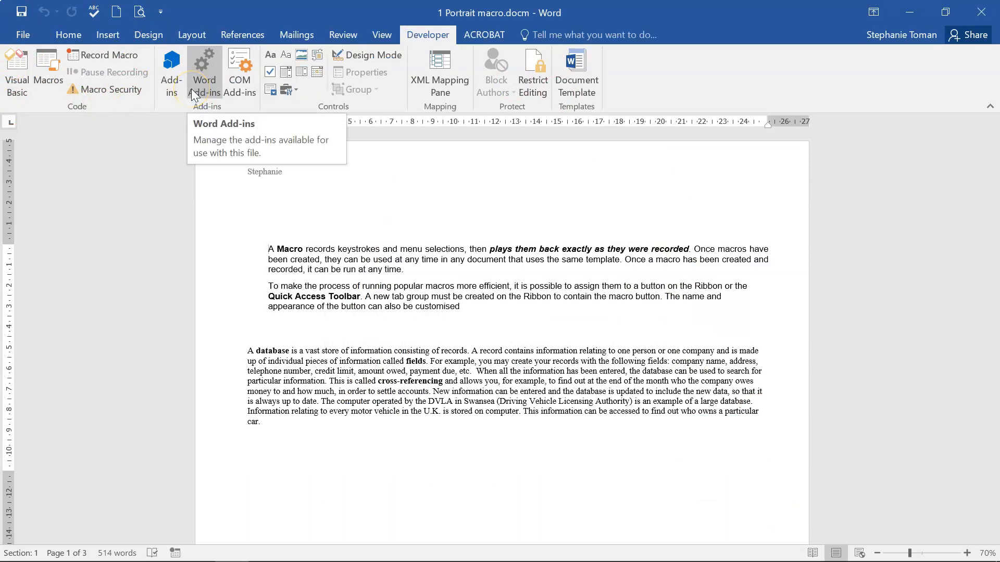
Step: Delete the existing Potrait macro from the active templates and documents, and close the macro list
left_click(40, 65)
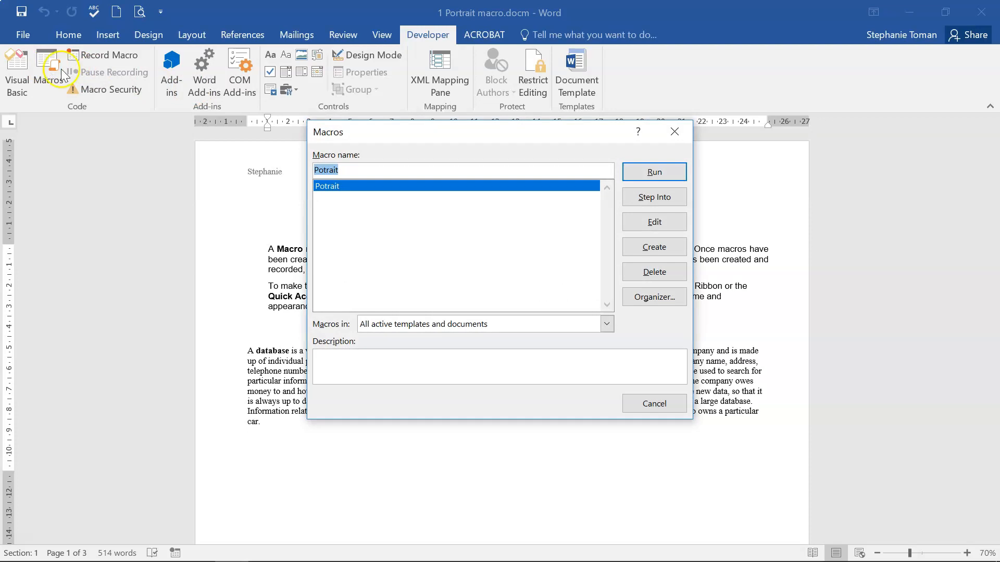
left_click(661, 273)
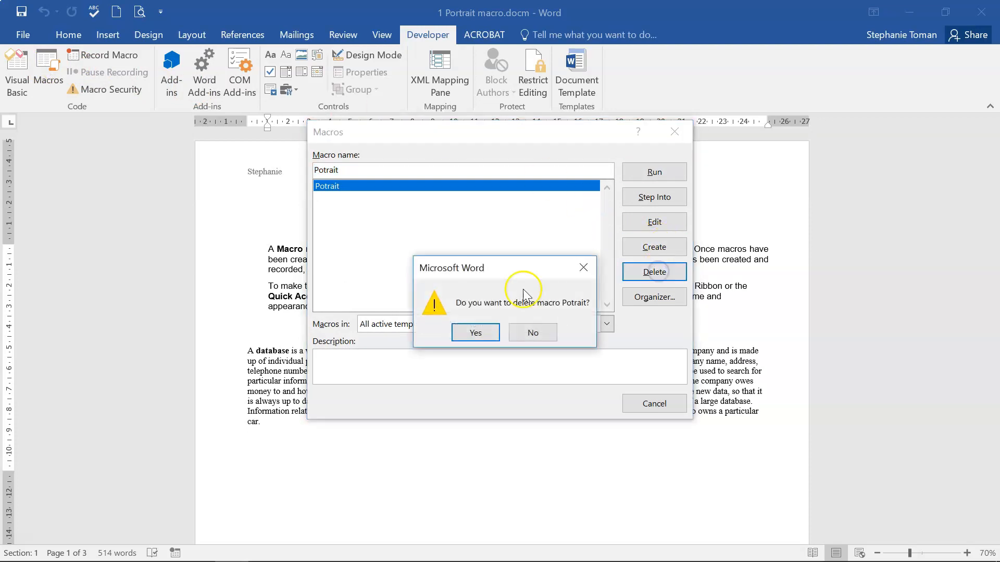
left_click(490, 328)
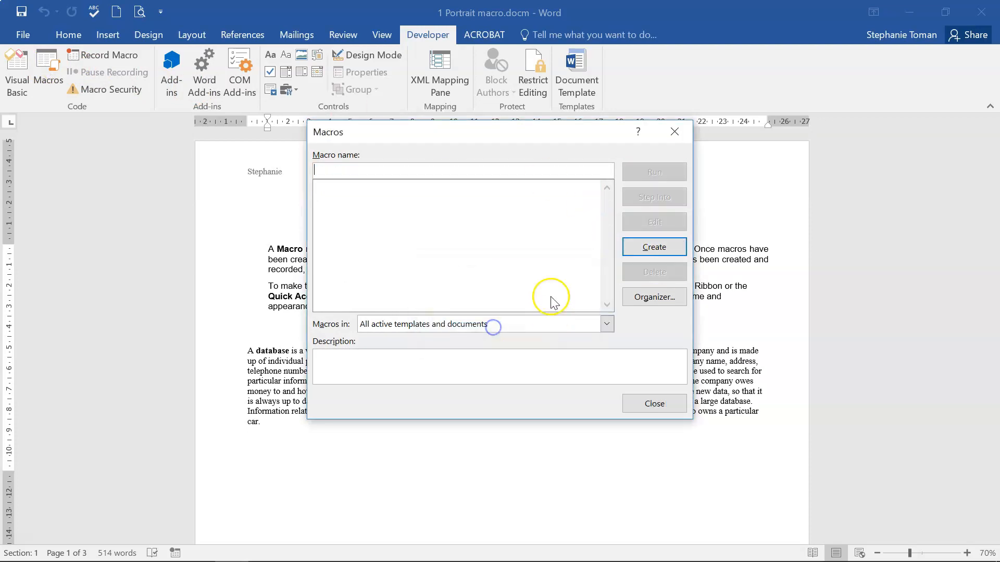
left_click(655, 404)
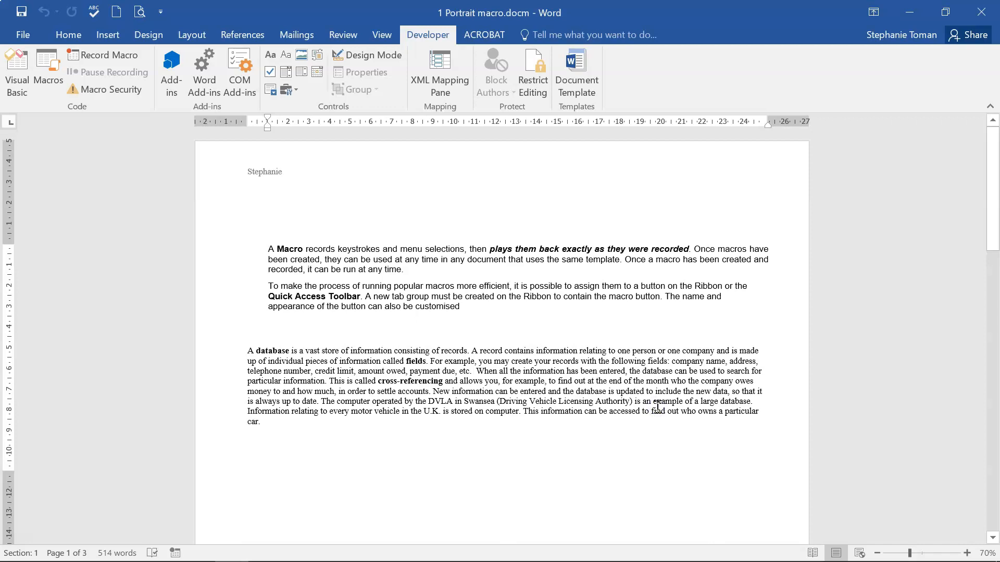
Step: Start recording a macro named Portrait, stored in All Documents (Normal.dotm)
left_click(104, 55)
type("Portrait")
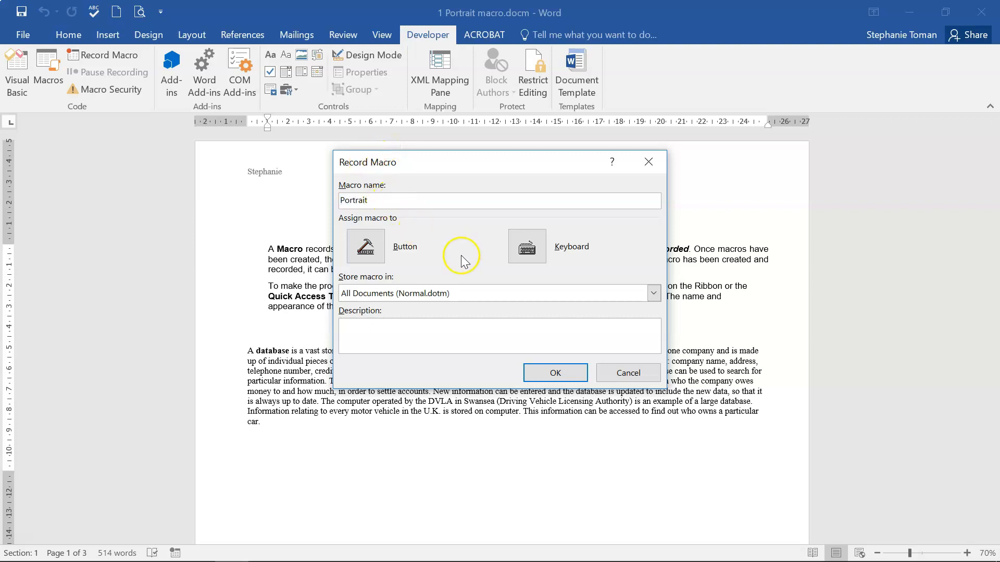
left_click(432, 293)
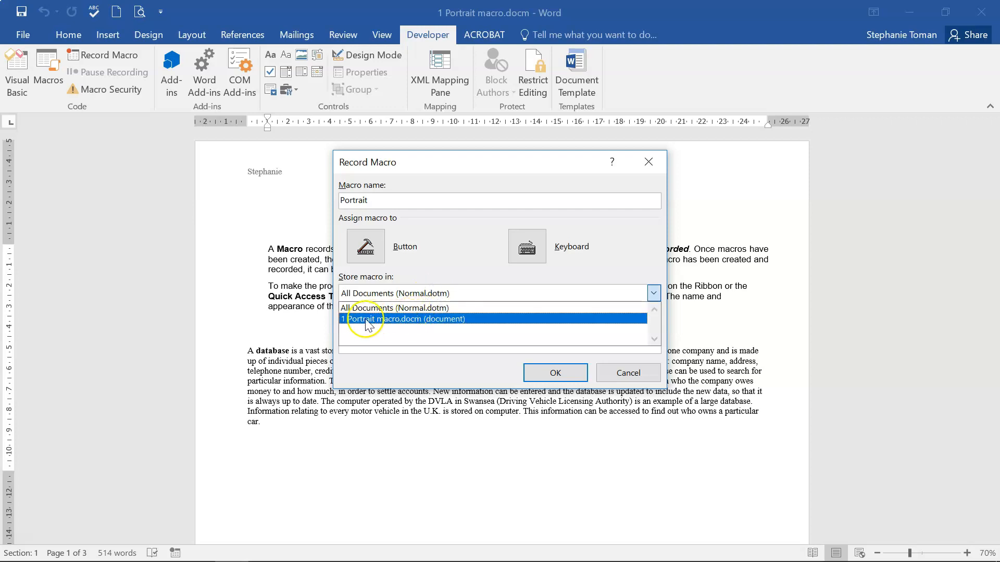
left_click(414, 307)
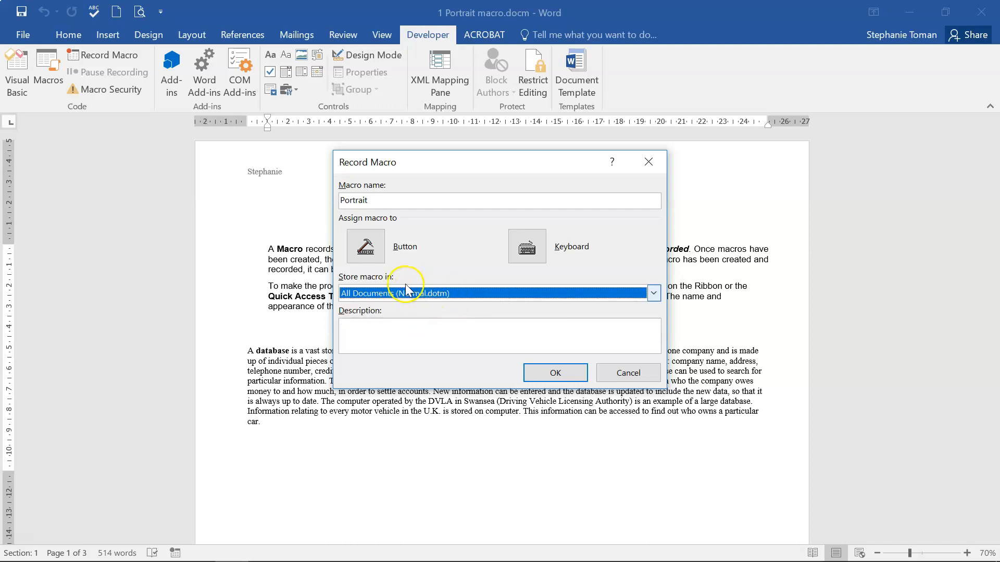
left_click(558, 372)
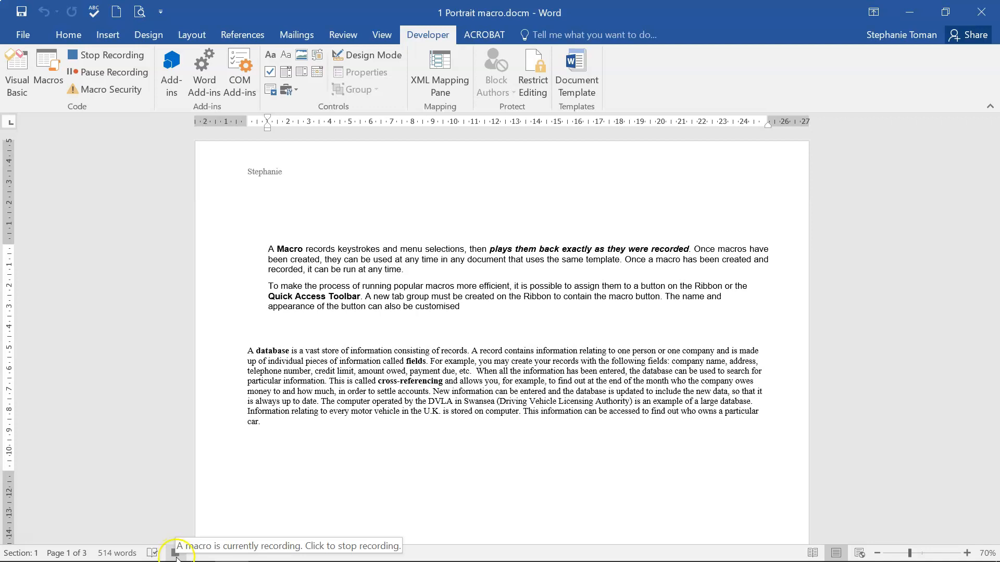
Step: Set the page orientation to Portrait as the macro's recorded action, and stop recording
left_click(101, 59)
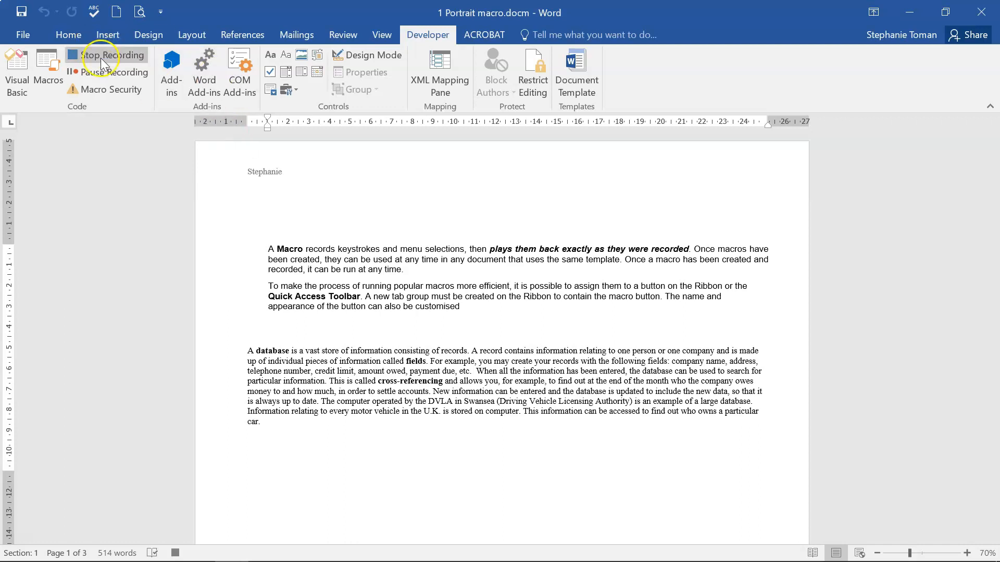
left_click(200, 36)
left_click(60, 73)
left_click(99, 117)
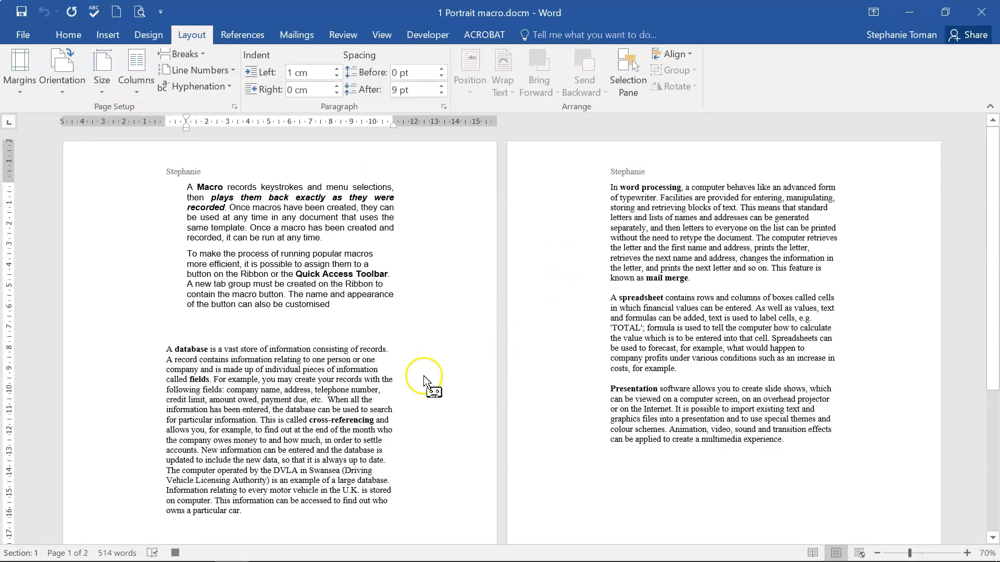
left_click(180, 552)
Step: Check the macro list for the recorded Portrait macro, and close the list without running it
left_click(23, 36)
left_click(427, 34)
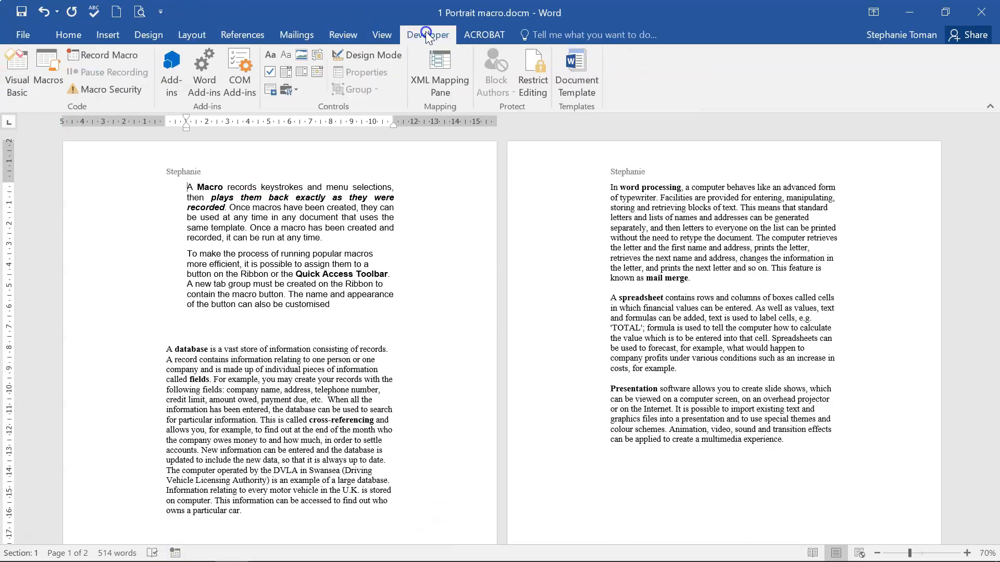
left_click(52, 78)
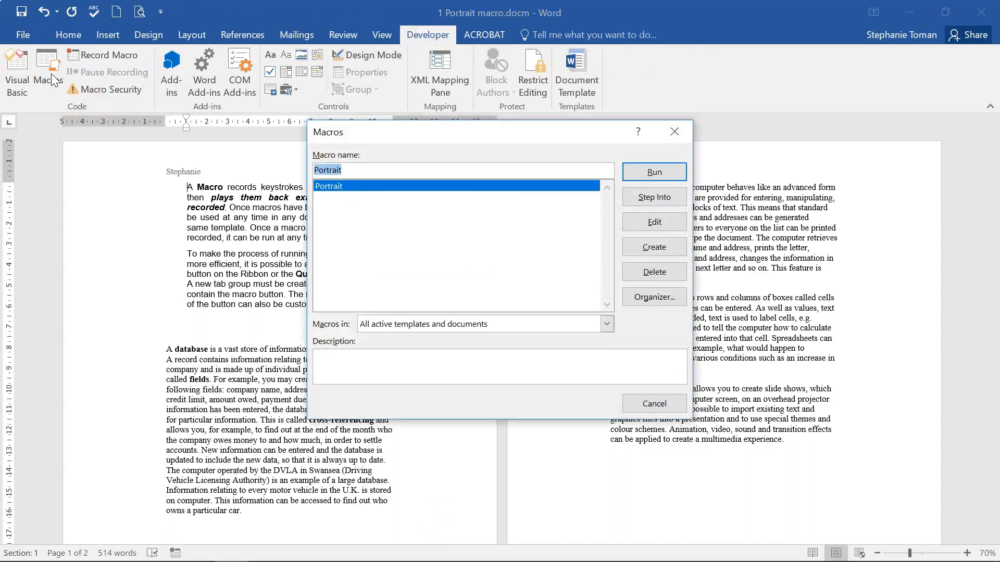
left_click(654, 404)
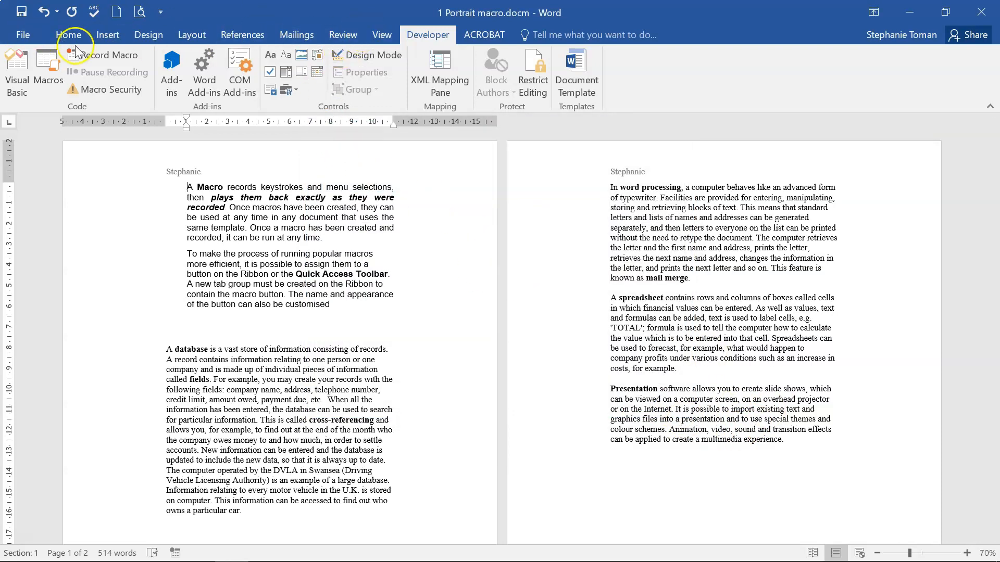
Step: Record a macro named Landscape, stored in All Documents (Normal.dotm), that sets the page orientation to Landscape, and stop recording
left_click(104, 55)
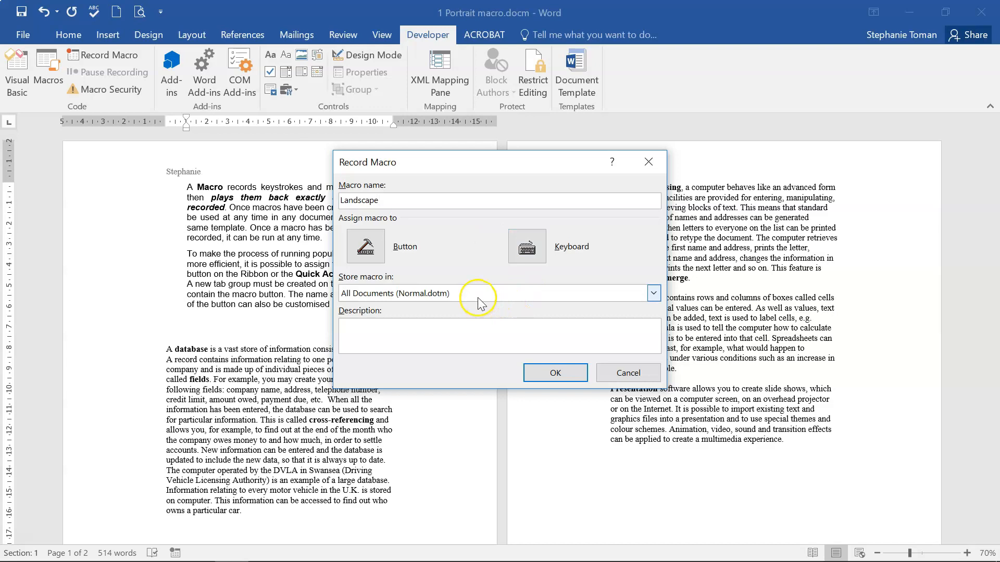
left_click(555, 372)
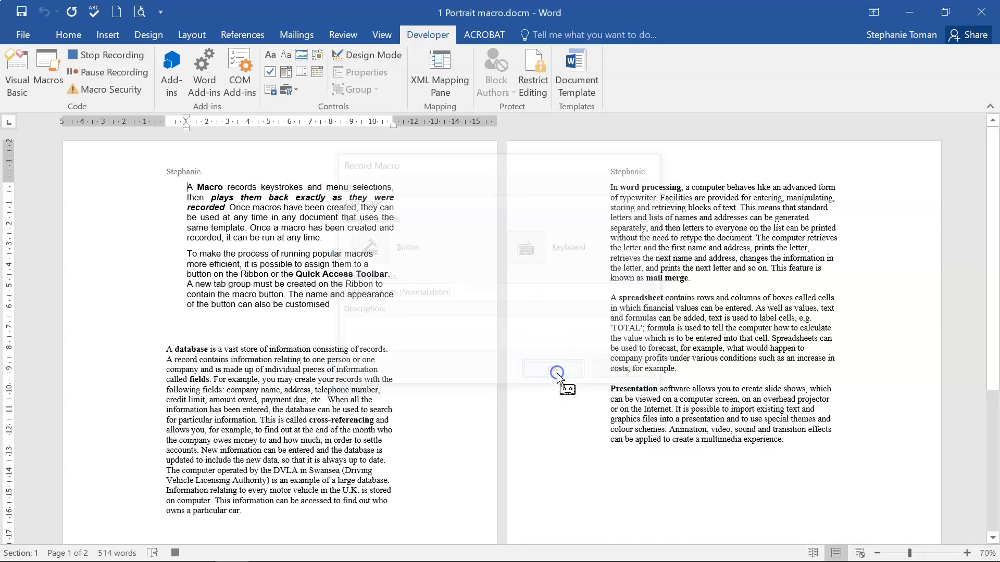
left_click(182, 33)
left_click(59, 88)
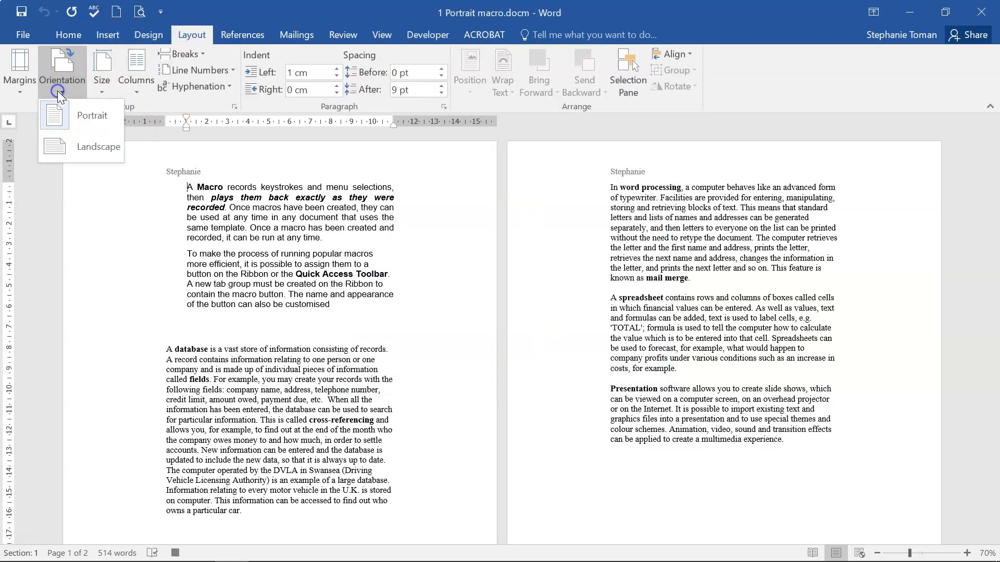
left_click(93, 151)
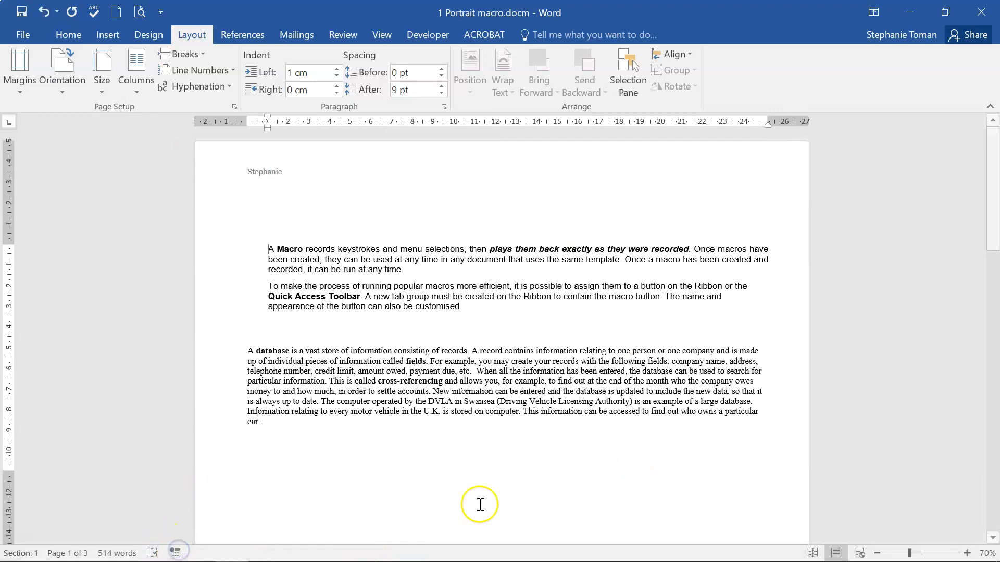
Step: Test both recorded macros on the document by running Portrait and then Landscape
left_click(447, 36)
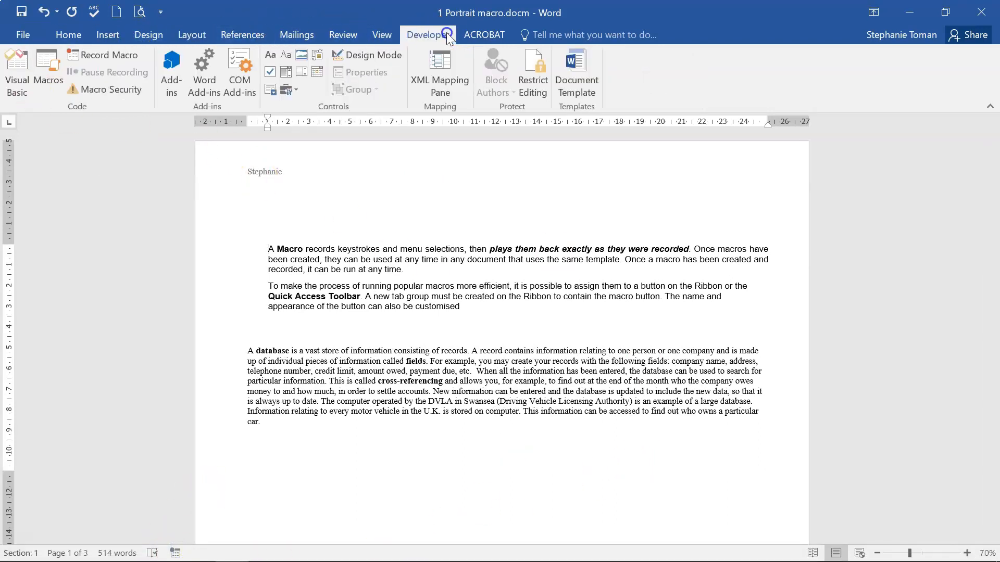
left_click(48, 70)
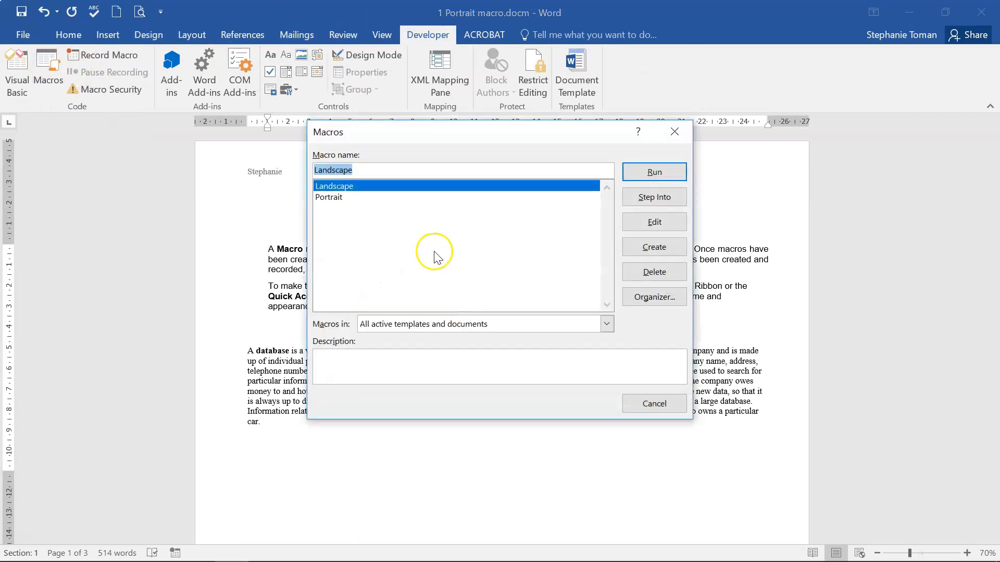
left_click(352, 198)
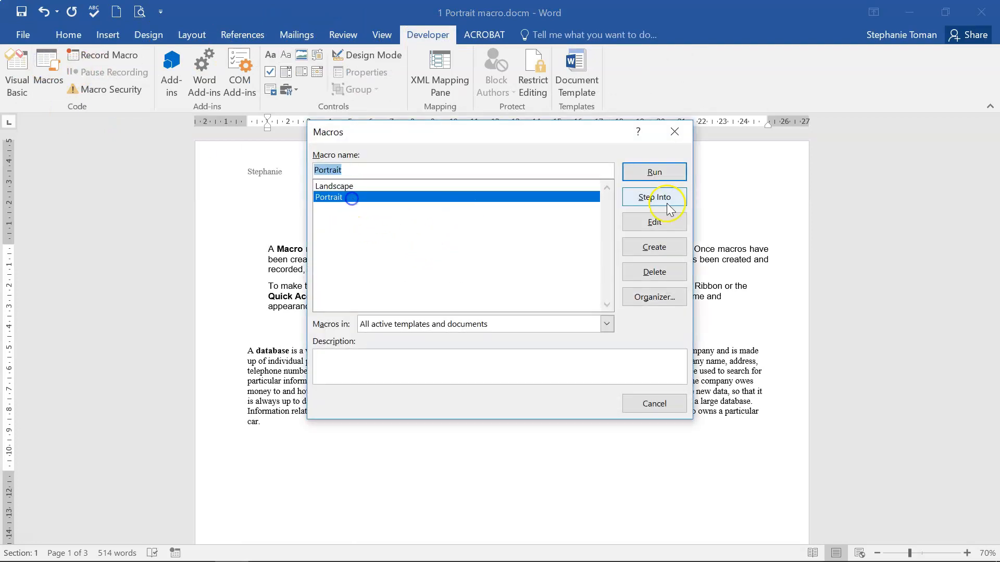
left_click(660, 173)
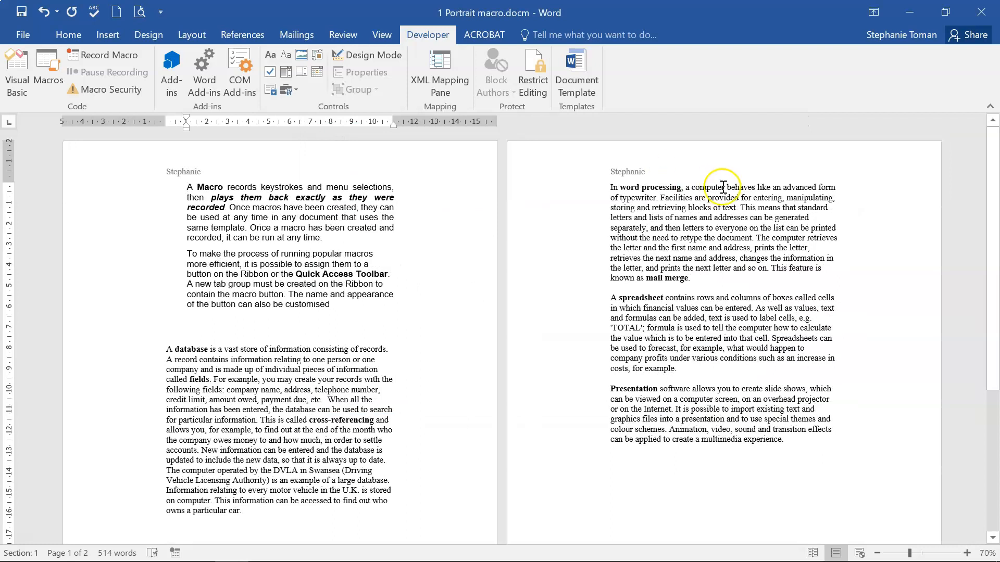
left_click(48, 69)
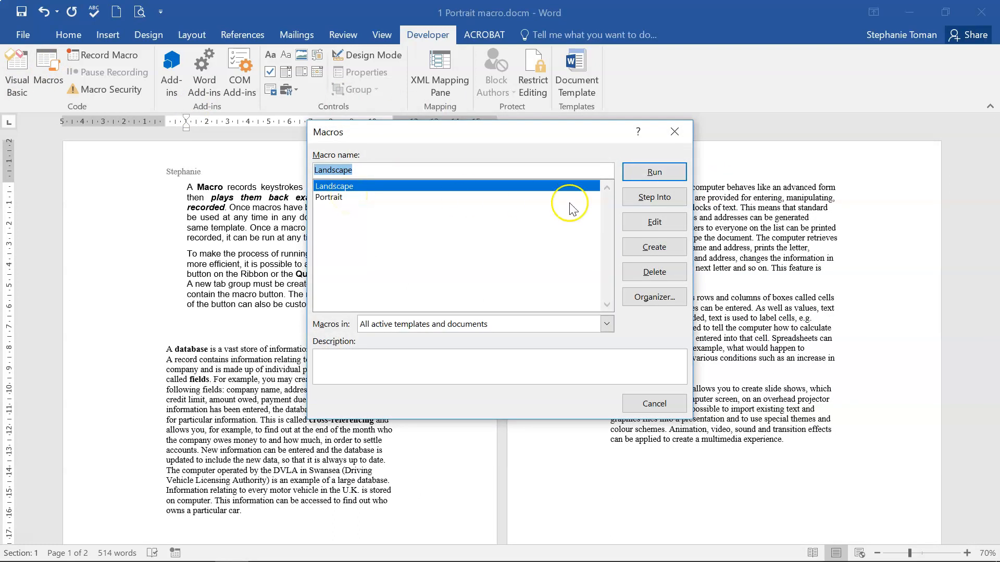
left_click(651, 175)
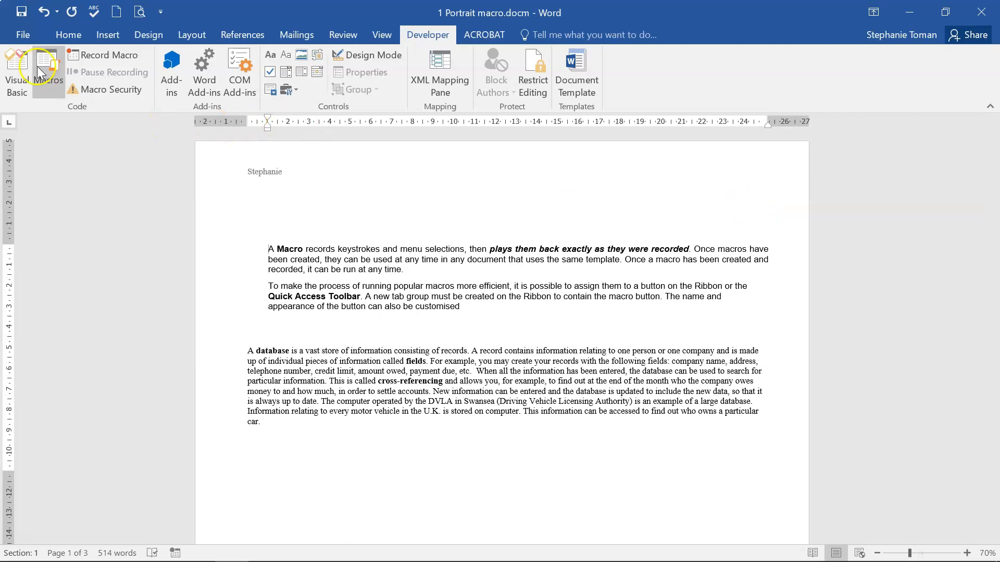
Step: Check that the document's save type is Word Macro-Enabled Document (*.docm), and return to the document without saving
left_click(22, 32)
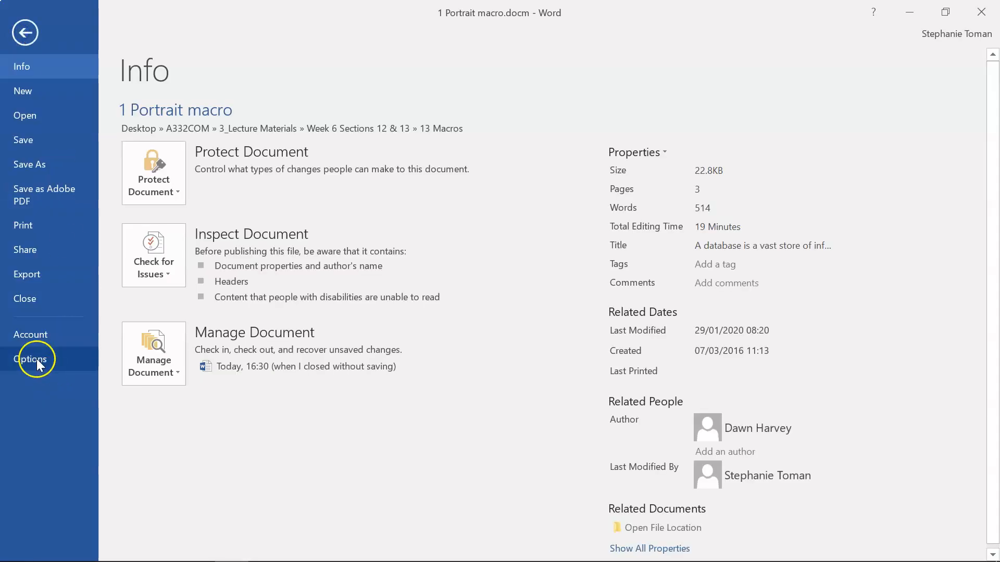
left_click(27, 164)
left_click(230, 406)
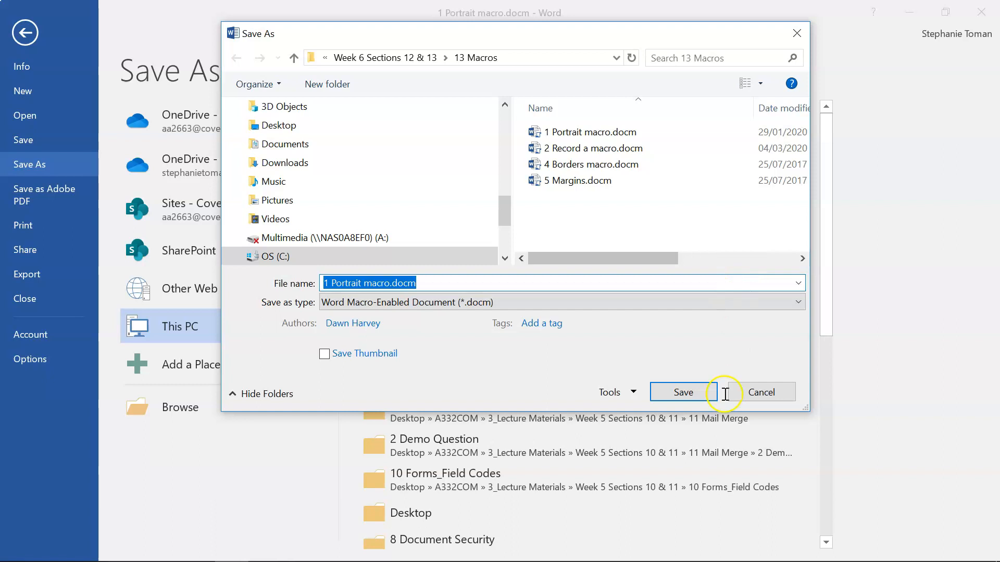
left_click(760, 391)
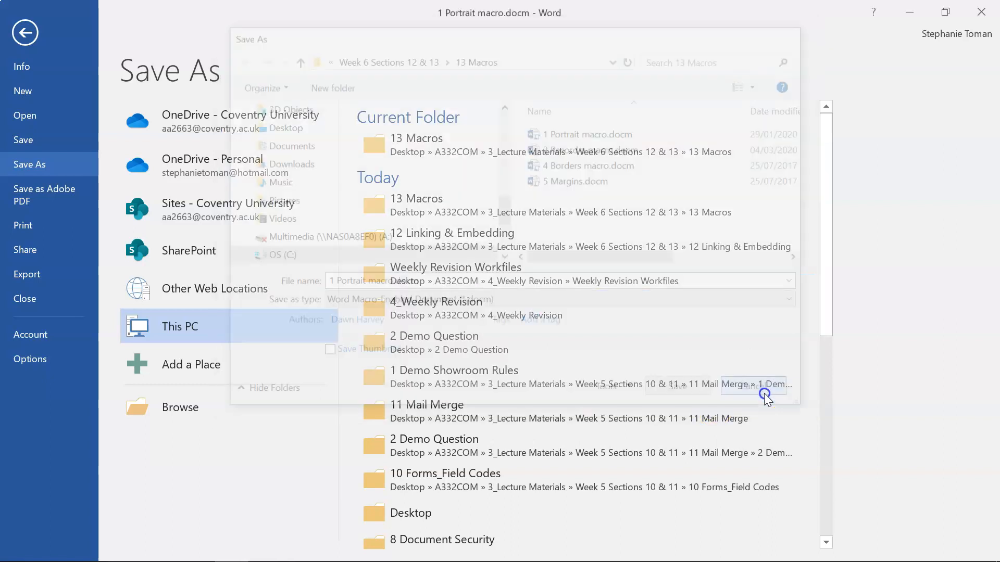
left_click(21, 28)
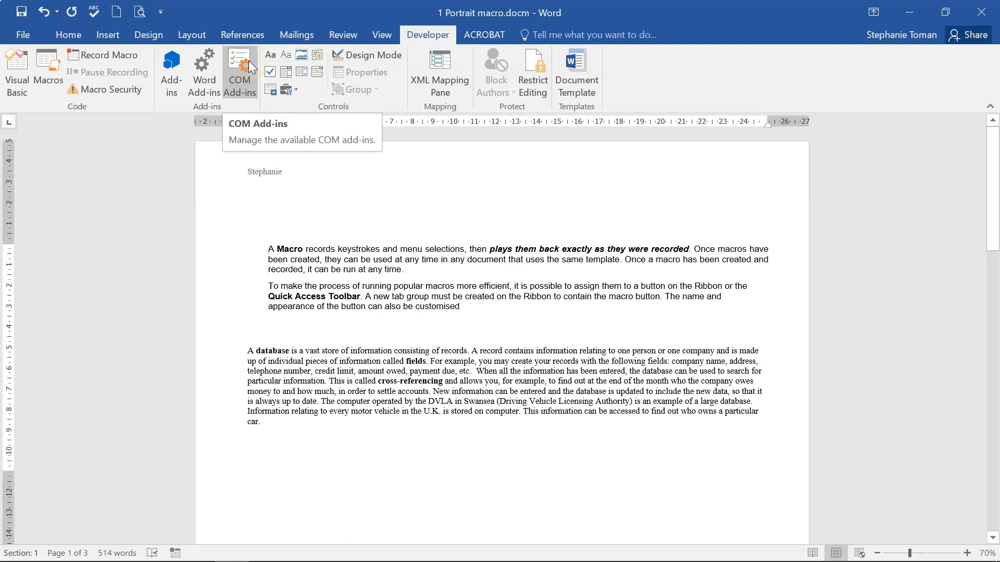
Step: Close 1 Portrait macro.docm without saving, and open 3 No borders macro.docx from the 13 Macros folder
left_click(976, 21)
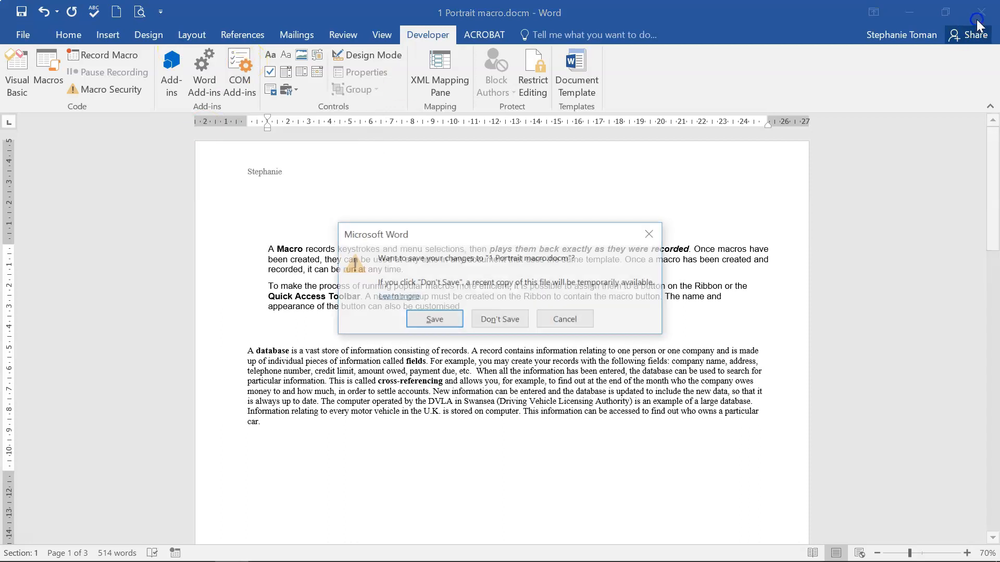
left_click(497, 317)
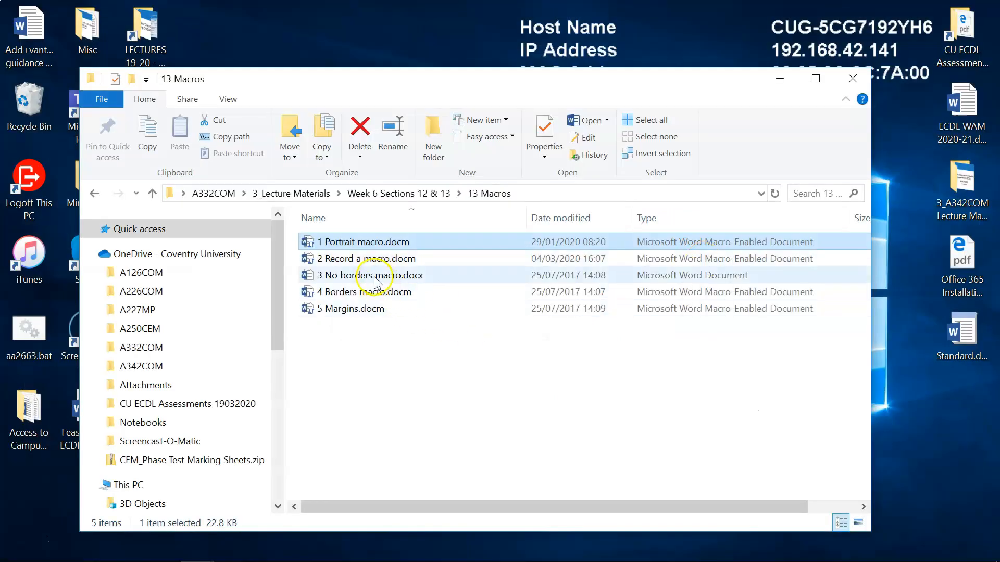
double_click(375, 276)
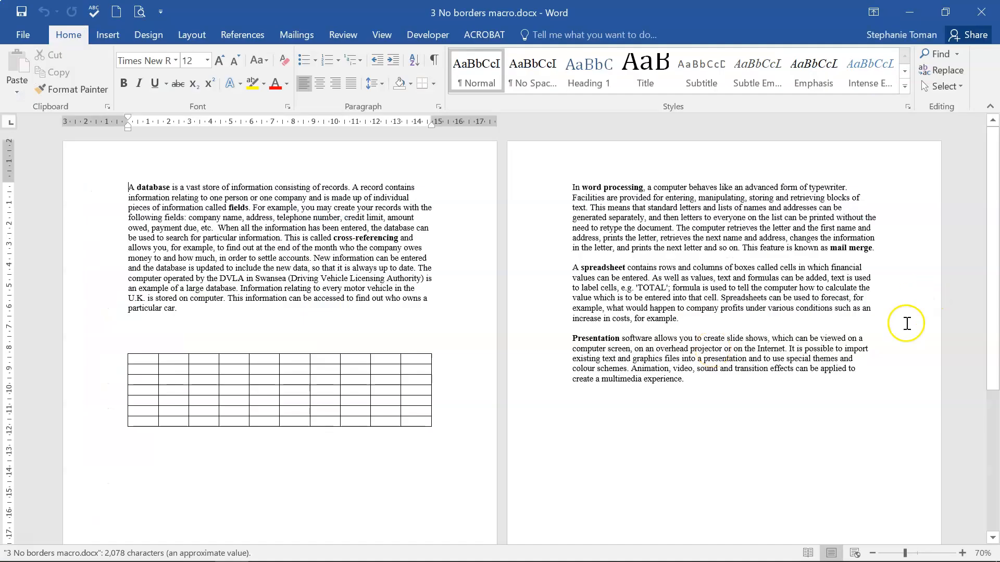
Step: Select the entire table below the database paragraph
left_click(963, 554)
left_click(963, 554)
left_click(963, 553)
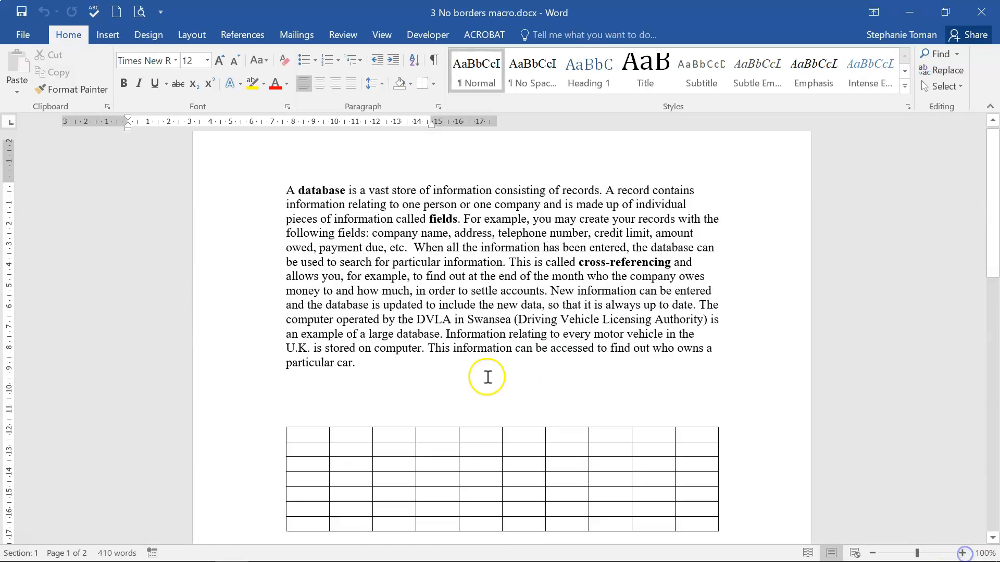
left_click(282, 422)
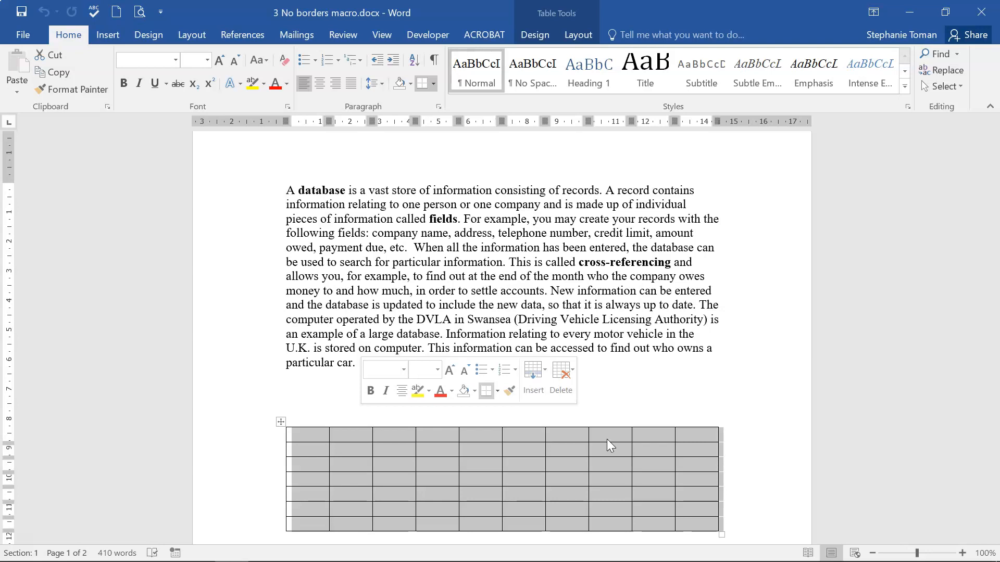
scroll(755, 428, "down", 2)
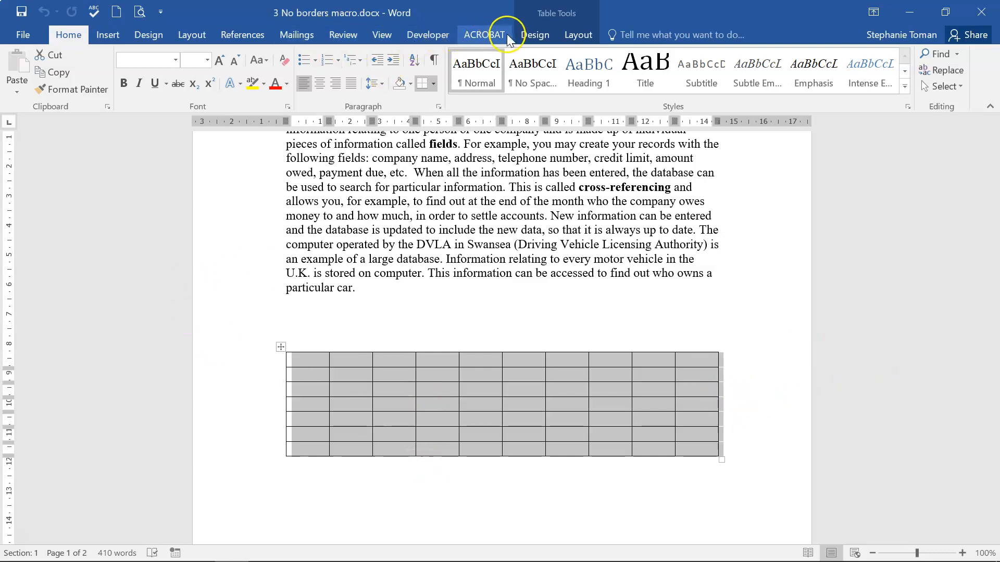
Step: Try to start recording a macro named No Borders, stored in 3 No borders macro.docx (document)
left_click(427, 34)
left_click(104, 55)
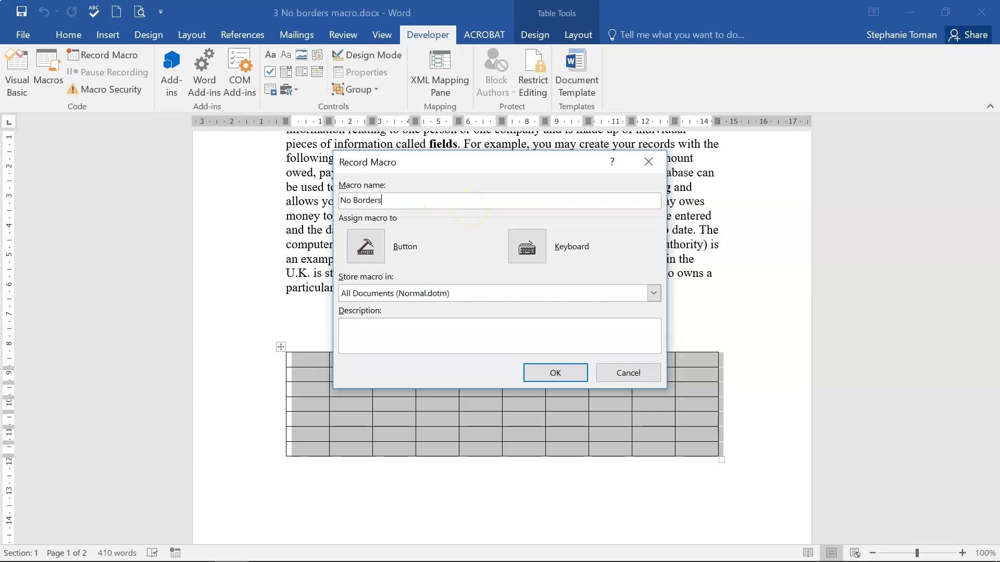
left_click(482, 293)
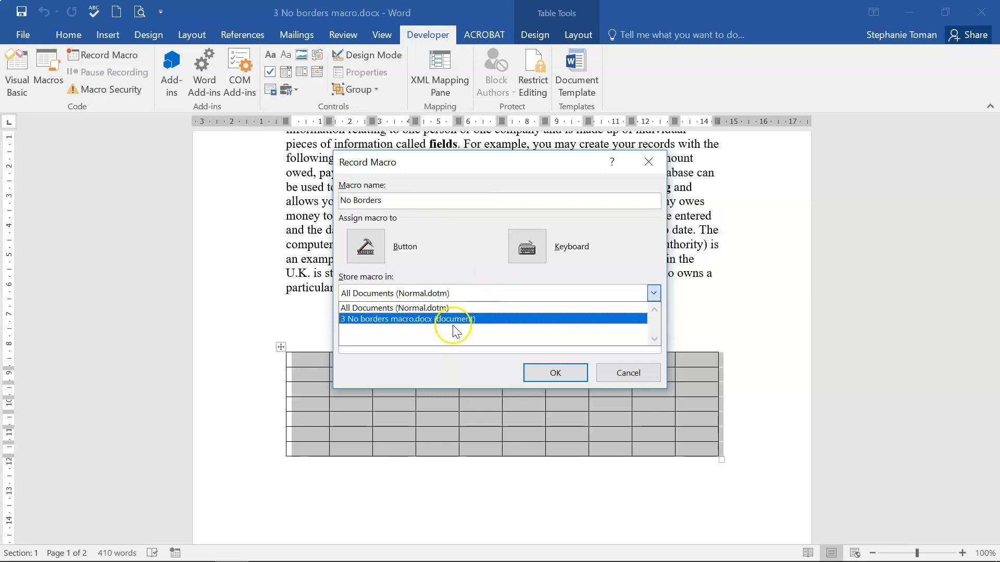
left_click(453, 322)
left_click(566, 376)
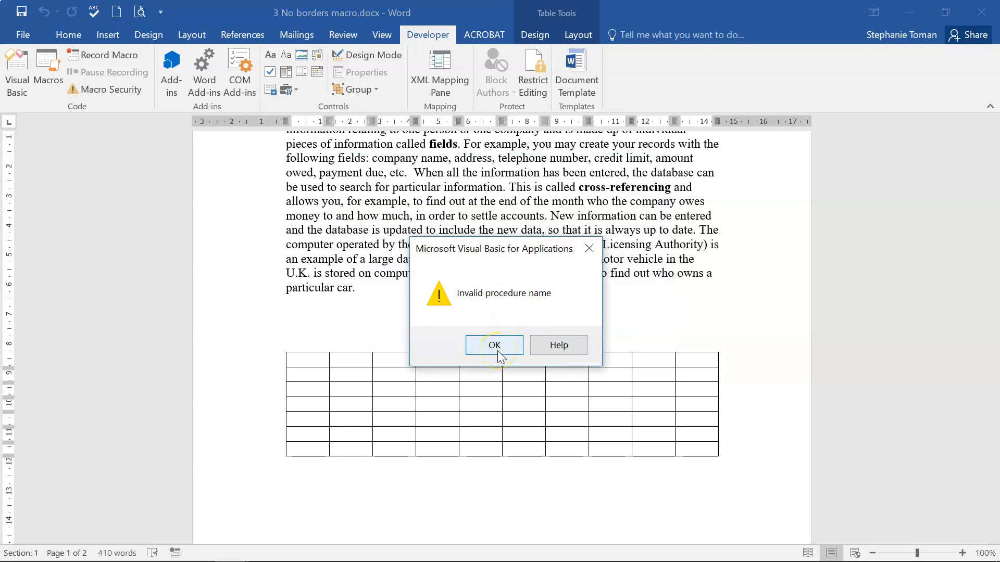
left_click(498, 351)
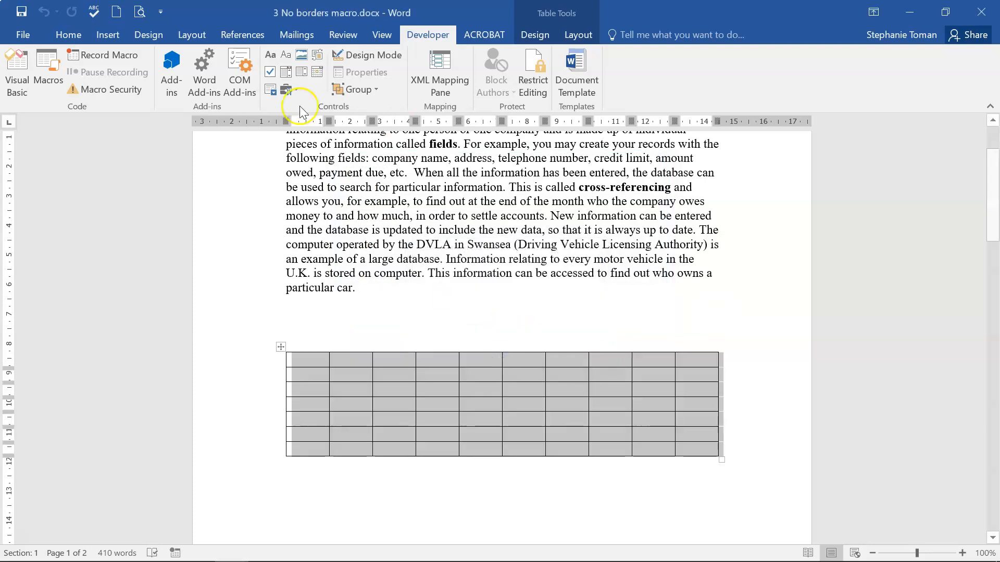
Step: Start recording a macro named No_Borders, stored in 3 No borders macro.docx (document)
left_click(119, 57)
left_click(389, 201)
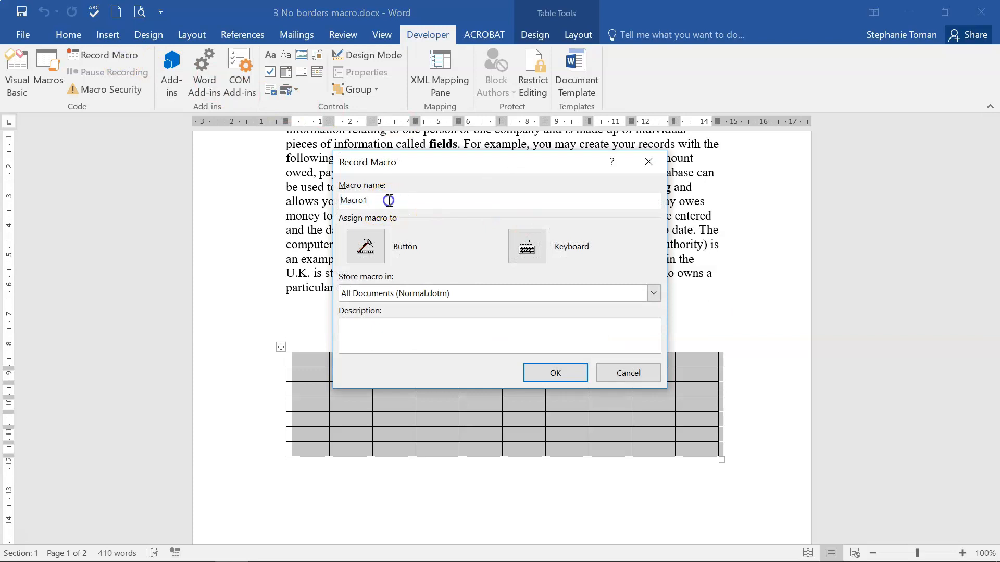
double_click(396, 200)
type("Borders")
left_click(432, 289)
left_click(418, 319)
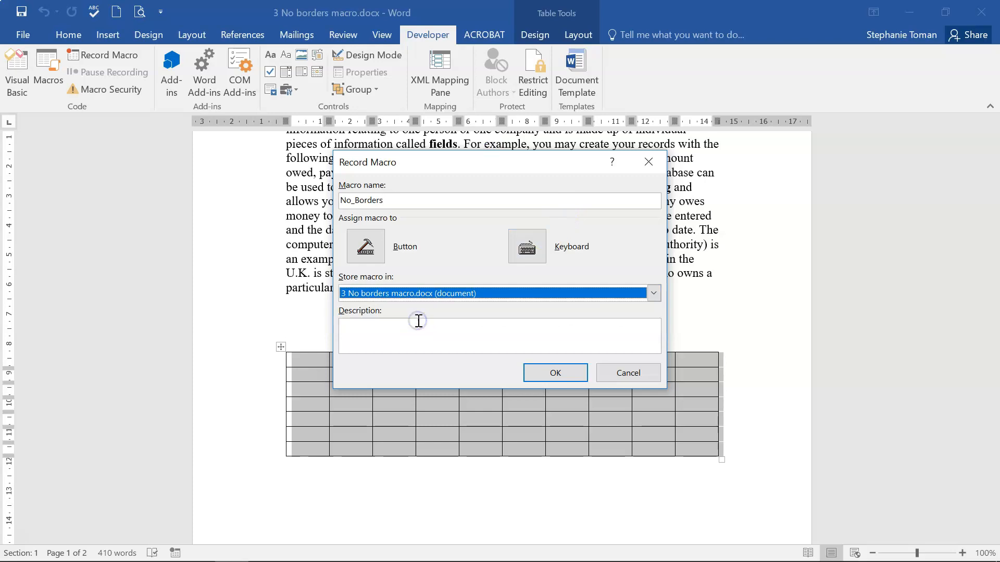
key("Delete")
type("_")
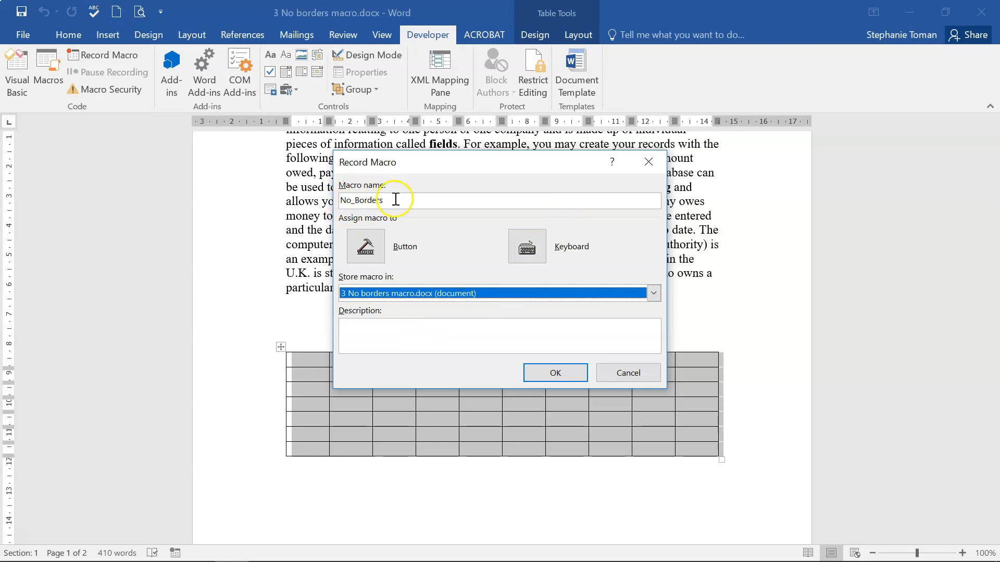
left_click(554, 373)
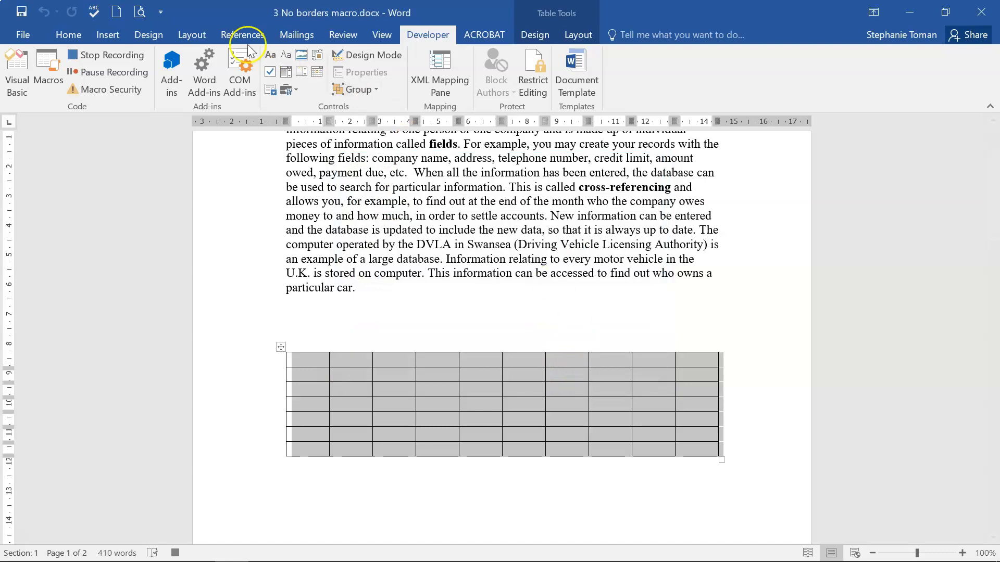
Step: Apply No Border to the selected table and stop recording the macro
left_click(68, 34)
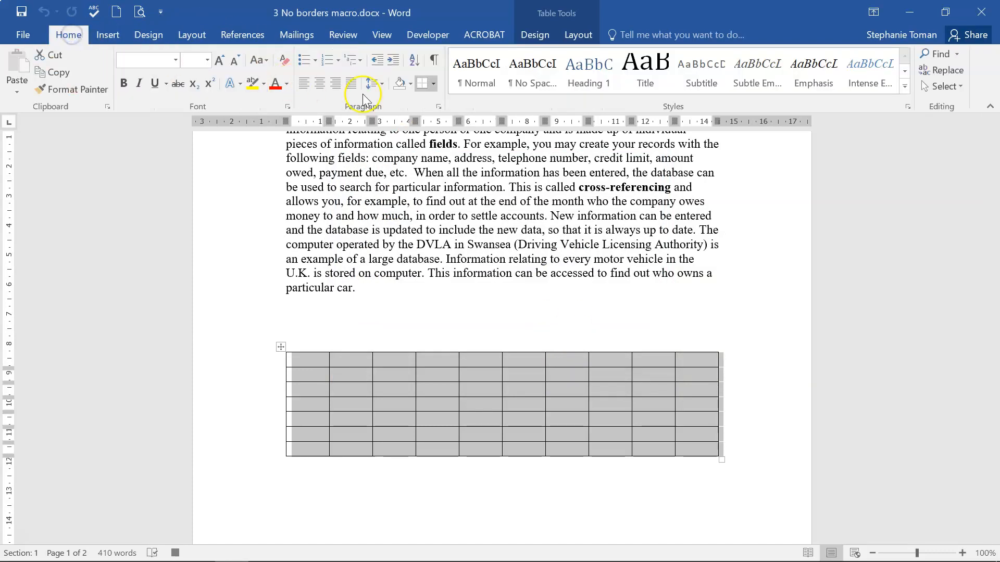
left_click(435, 84)
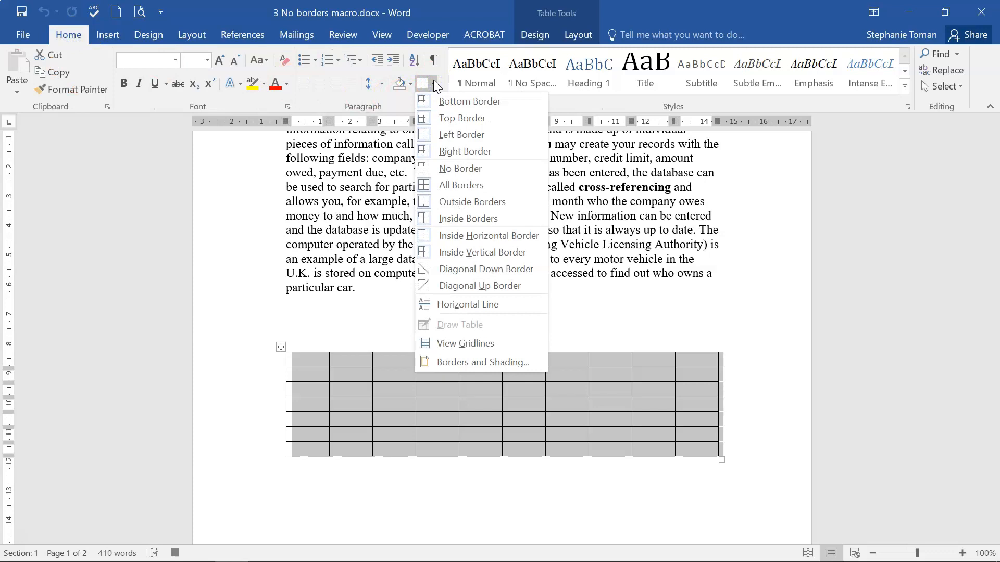
left_click(477, 170)
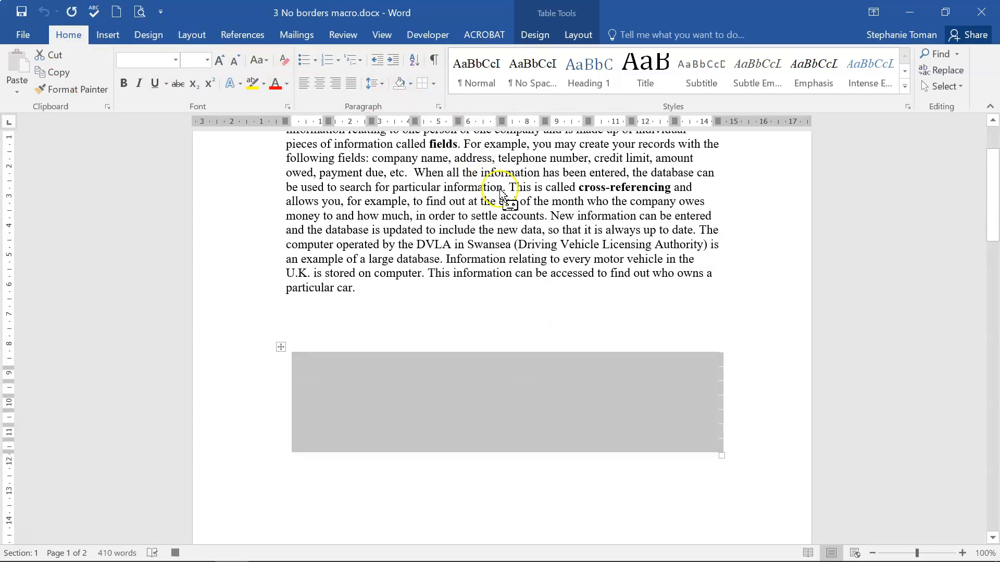
left_click(175, 553)
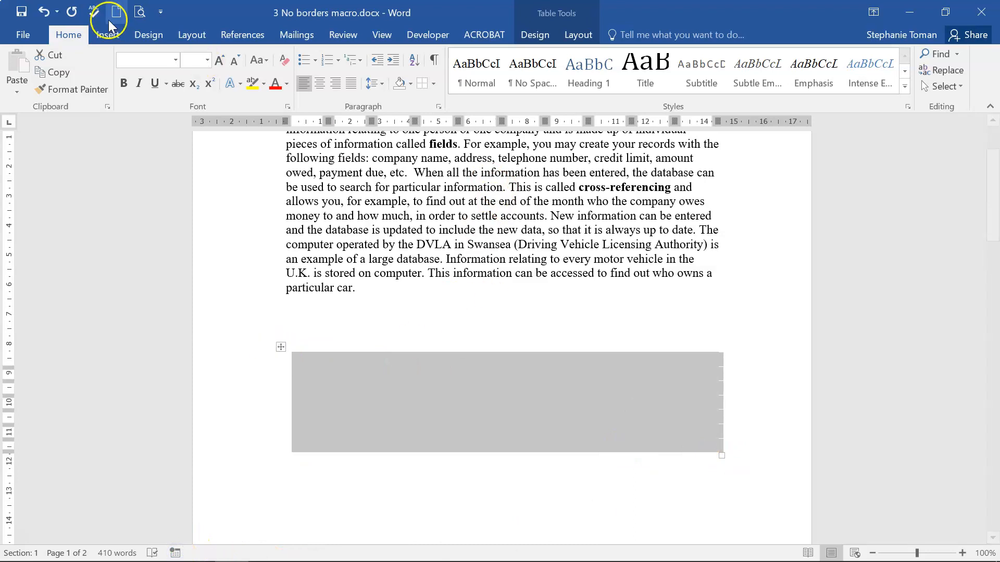
Step: Check the list of available macros for No_Borders, and close it without running anything
left_click(434, 34)
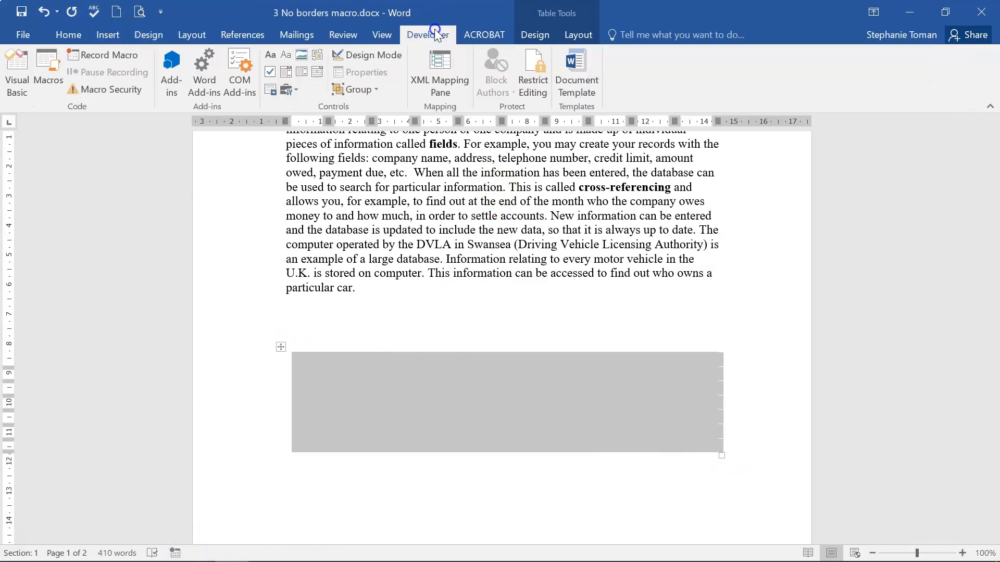
left_click(58, 59)
left_click(336, 197)
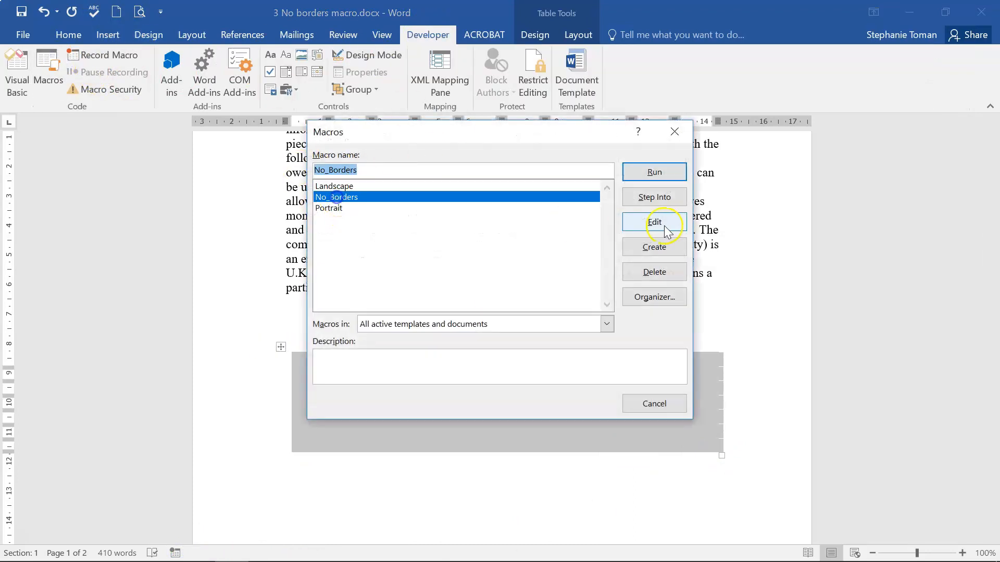
left_click(677, 130)
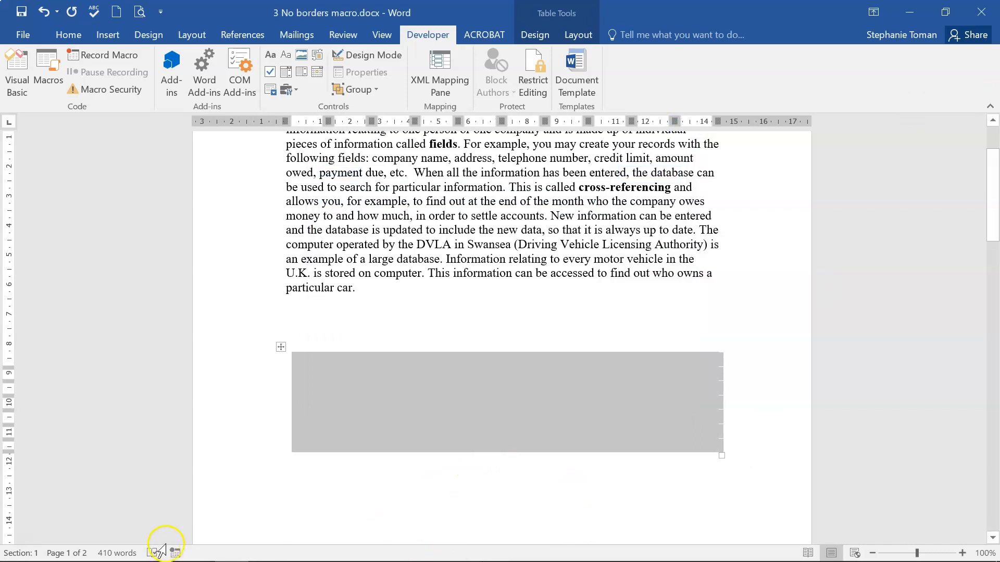
Step: Open 4 Borders macro.docm from the 13 Macros folder and select the entire borderless table below the text
mouse_move(197, 544)
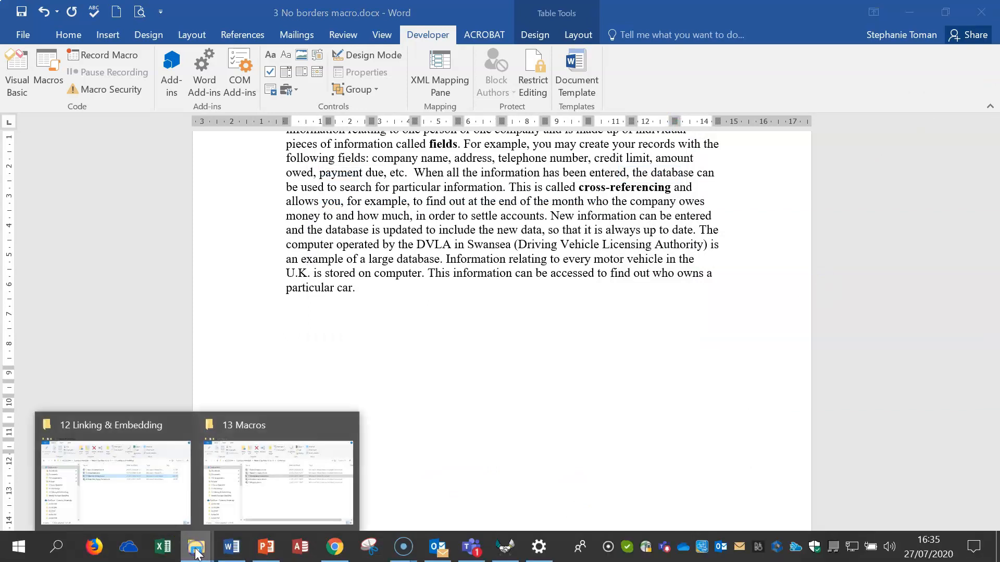
left_click(266, 480)
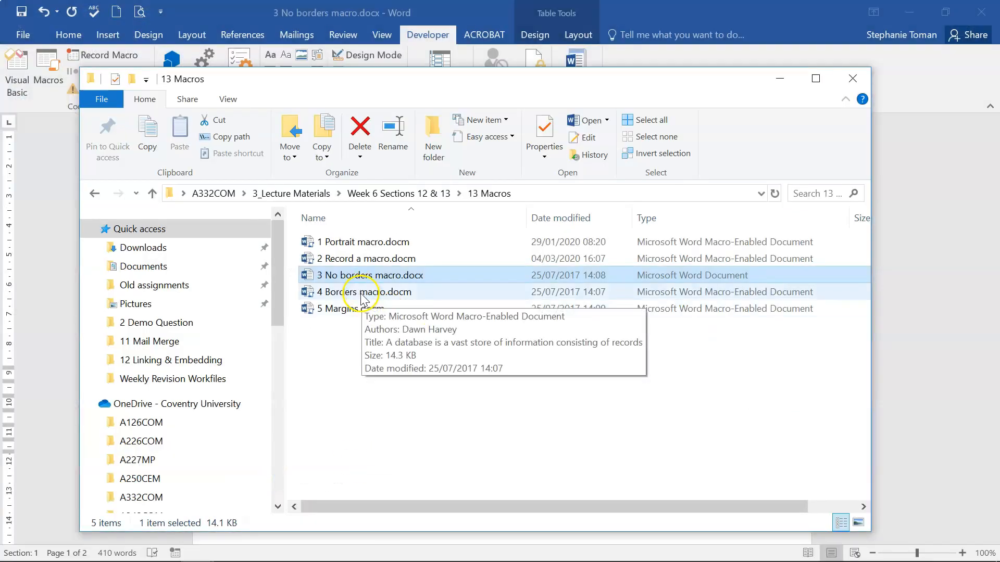
left_click(362, 295)
double_click(363, 295)
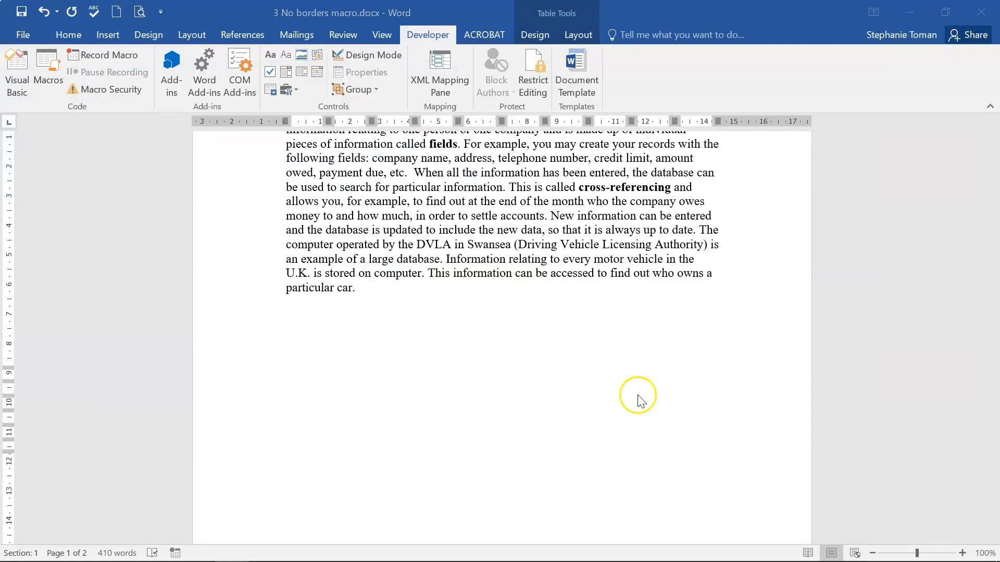
scroll(715, 400, "down", 15)
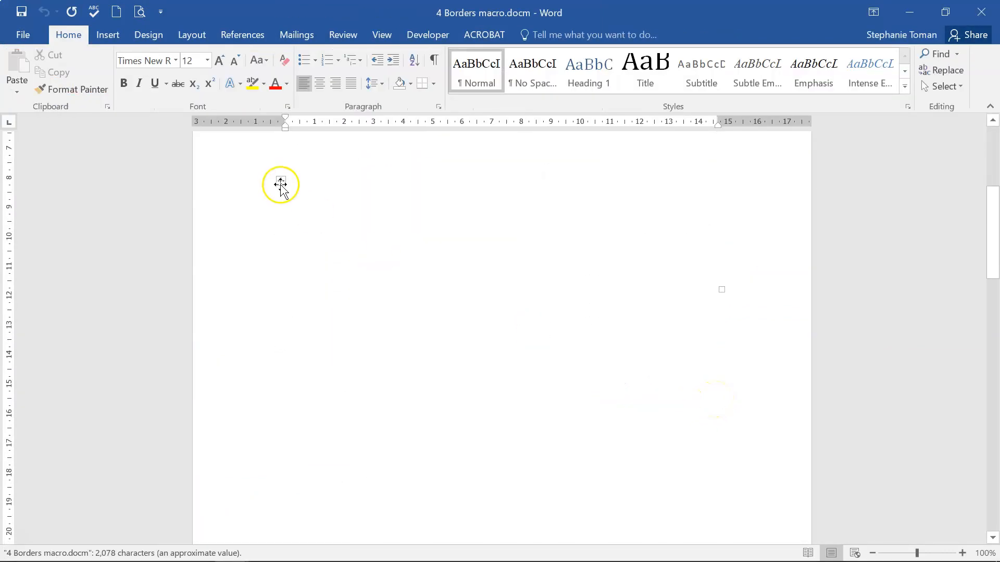
left_click(280, 181)
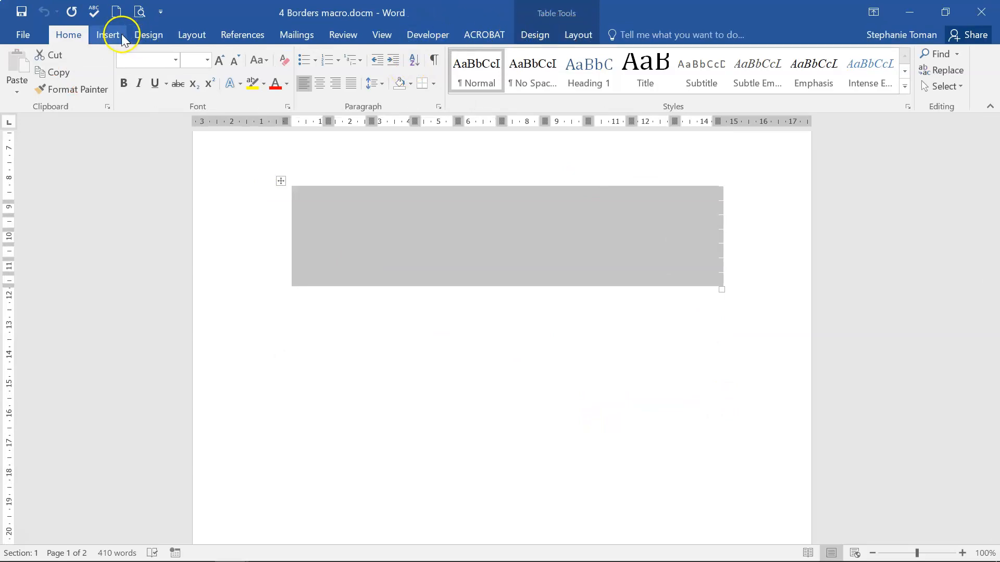
Step: Check which macros are available in 4 Borders macro.docm, and minimize the document to return to 3 No borders macro.docx
left_click(428, 35)
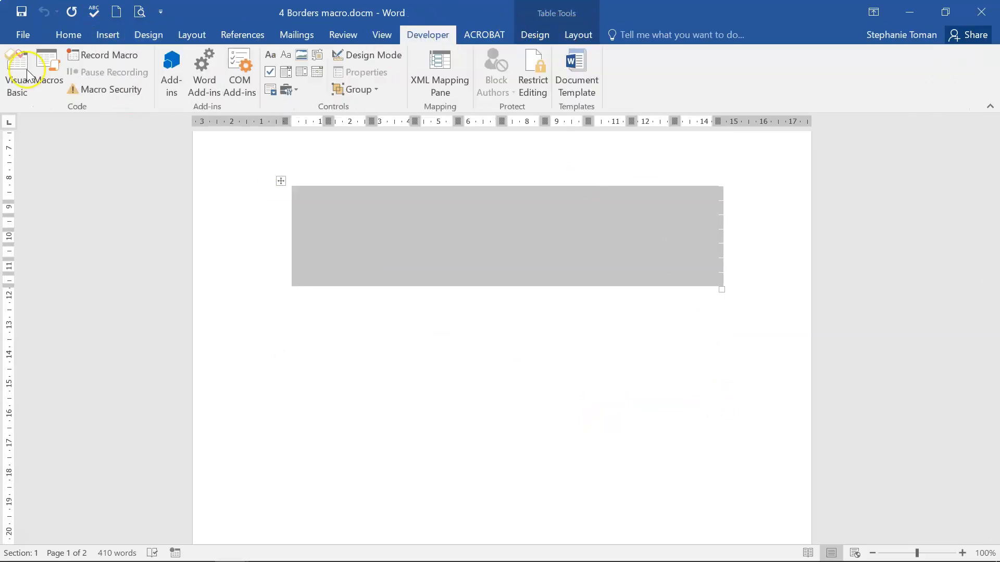
left_click(54, 65)
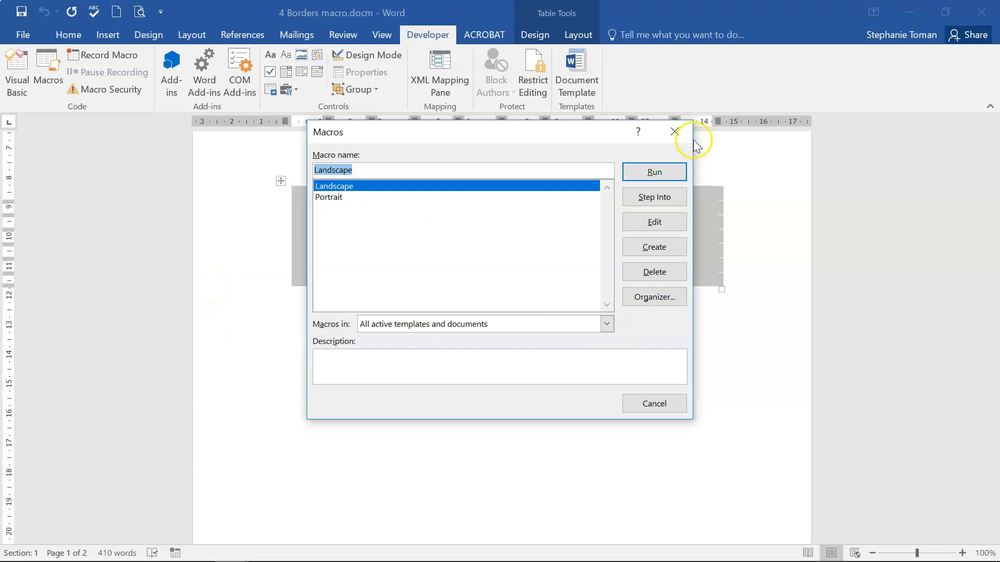
left_click(675, 132)
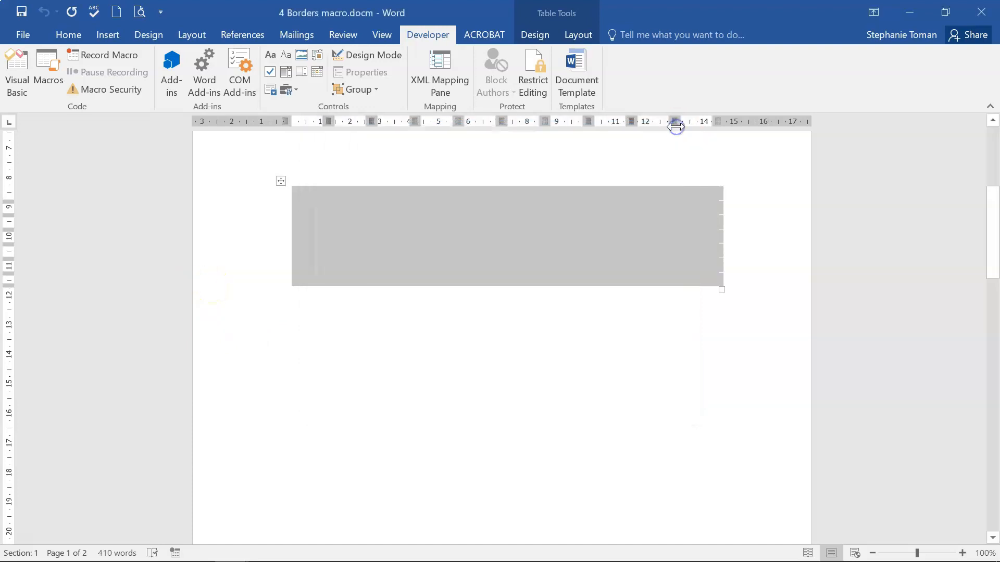
left_click(909, 11)
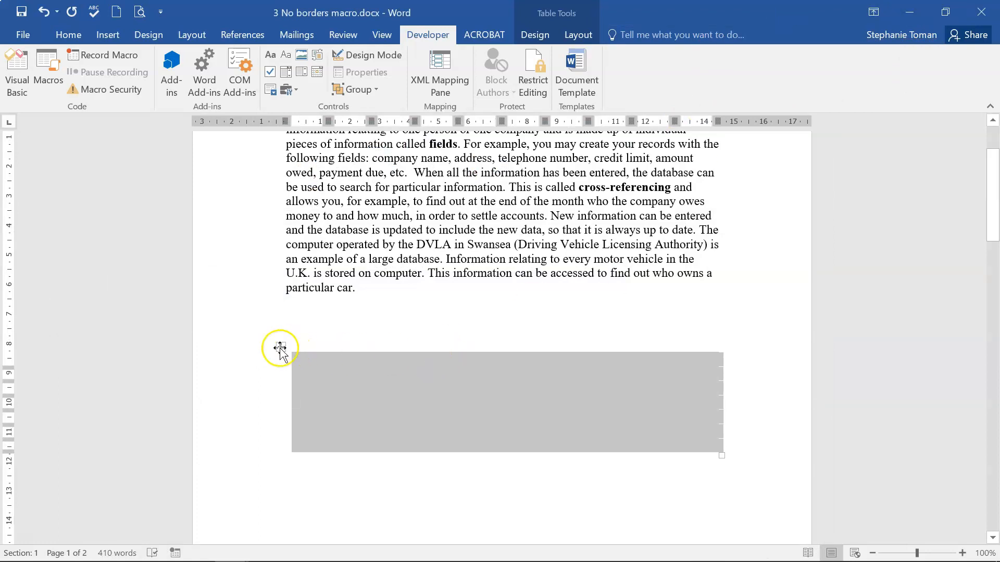
Step: Record a macro named Borders that applies All Borders to the entire table, and deselect the table after stopping the recording
left_click(280, 348)
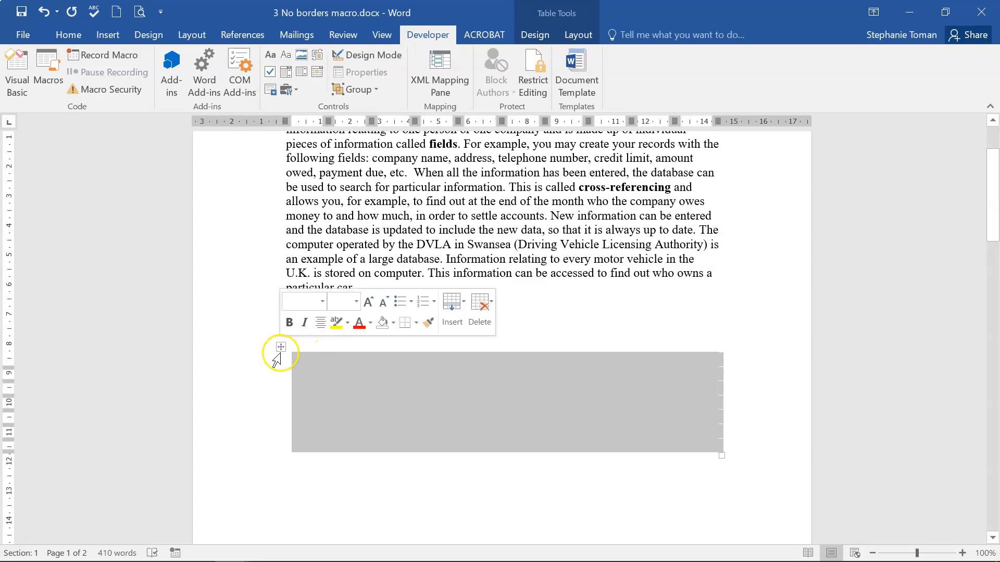
left_click(101, 54)
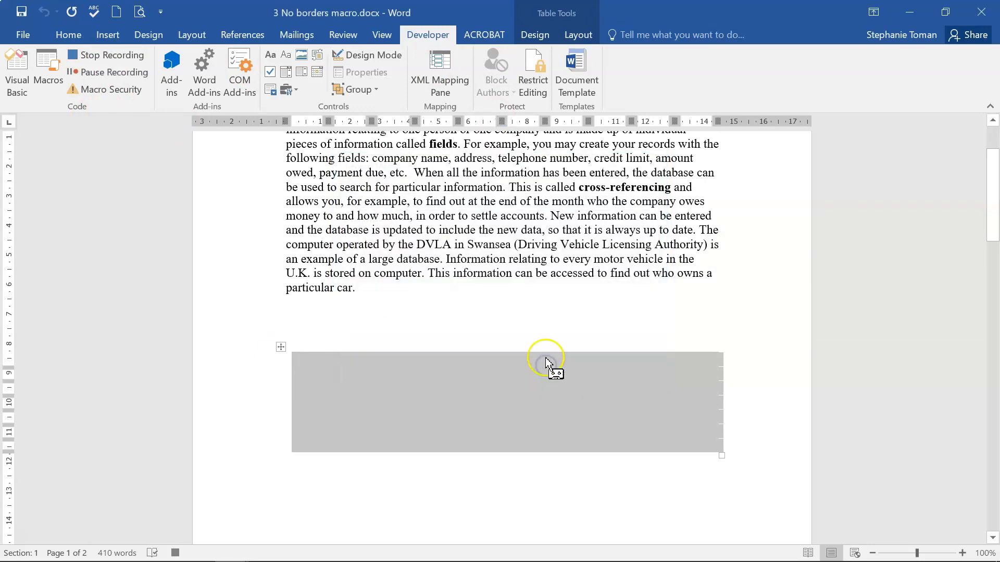
left_click(74, 35)
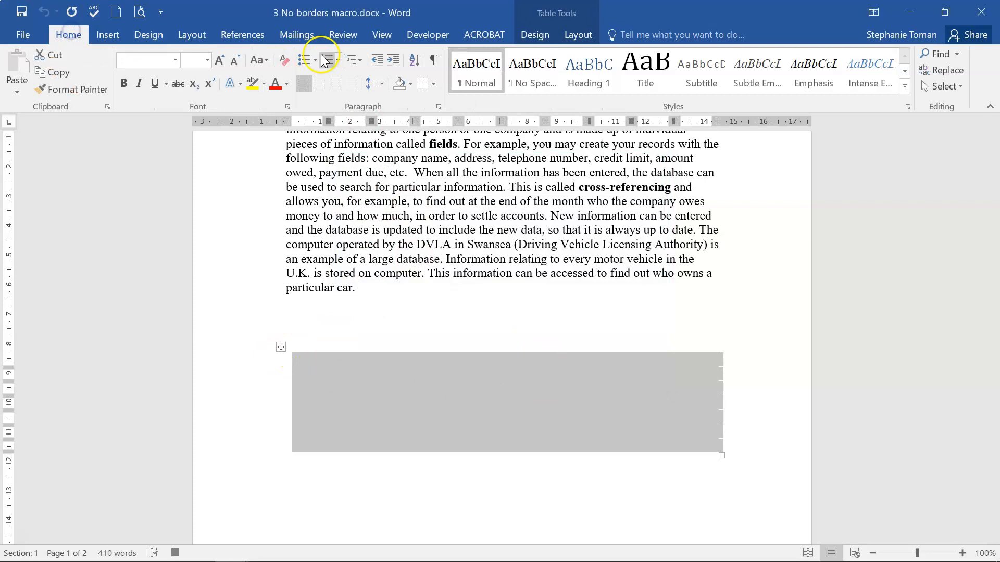
left_click(433, 84)
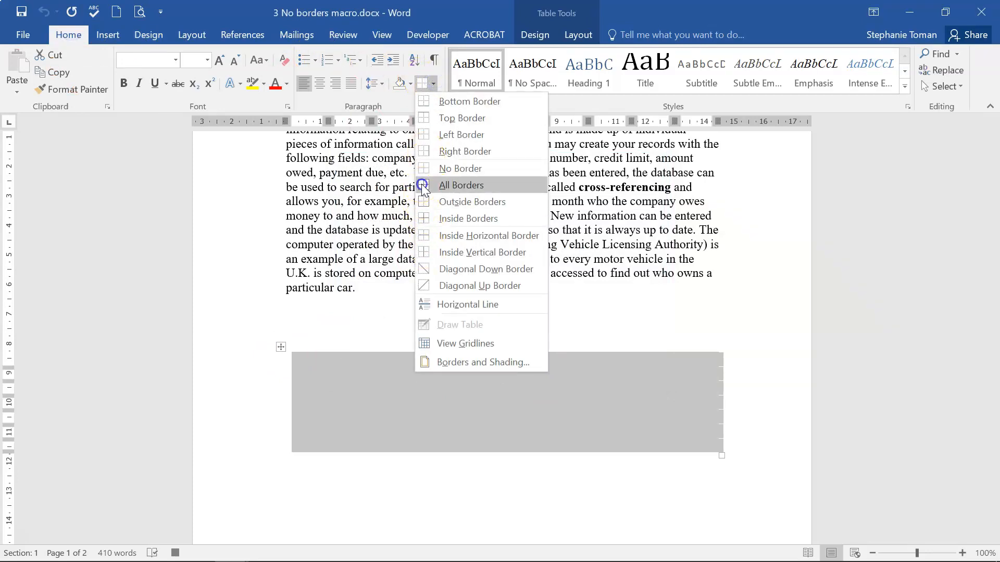
left_click(441, 186)
left_click(175, 553)
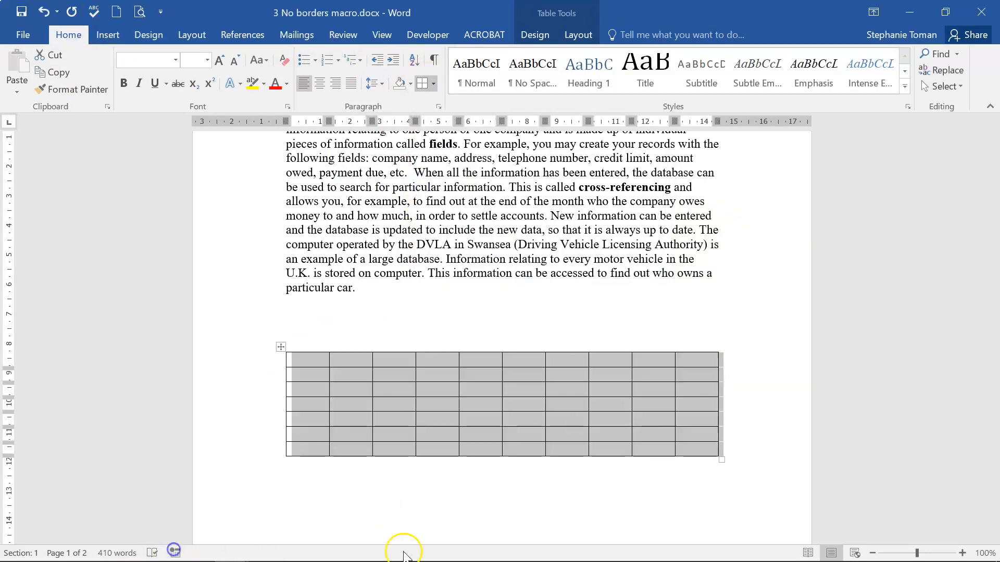
left_click(799, 422)
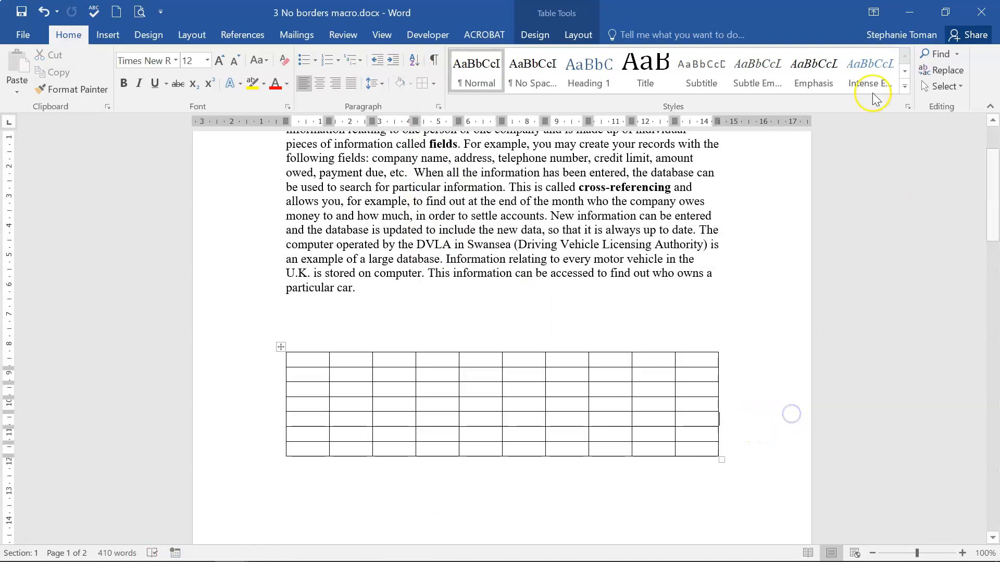
Step: Open 5 Margins.docm from the 13 Macros folder and place the cursor before the database paragraph
left_click(915, 13)
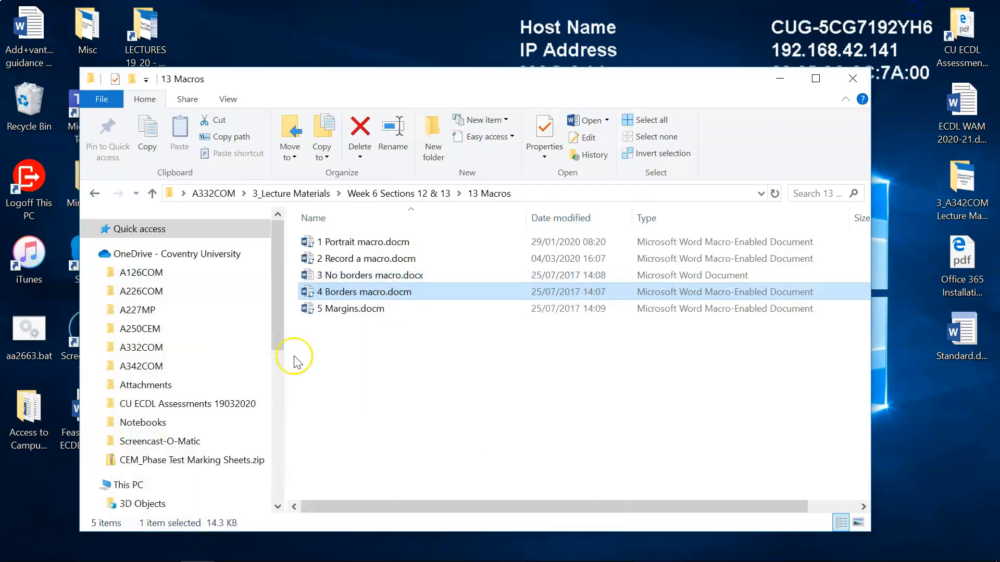
left_click(344, 310)
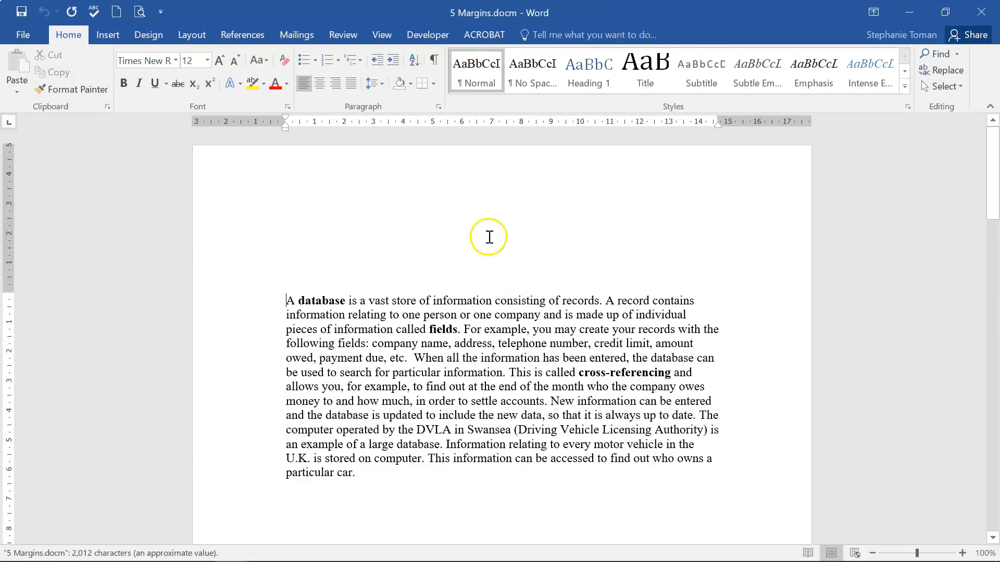
left_click(287, 303)
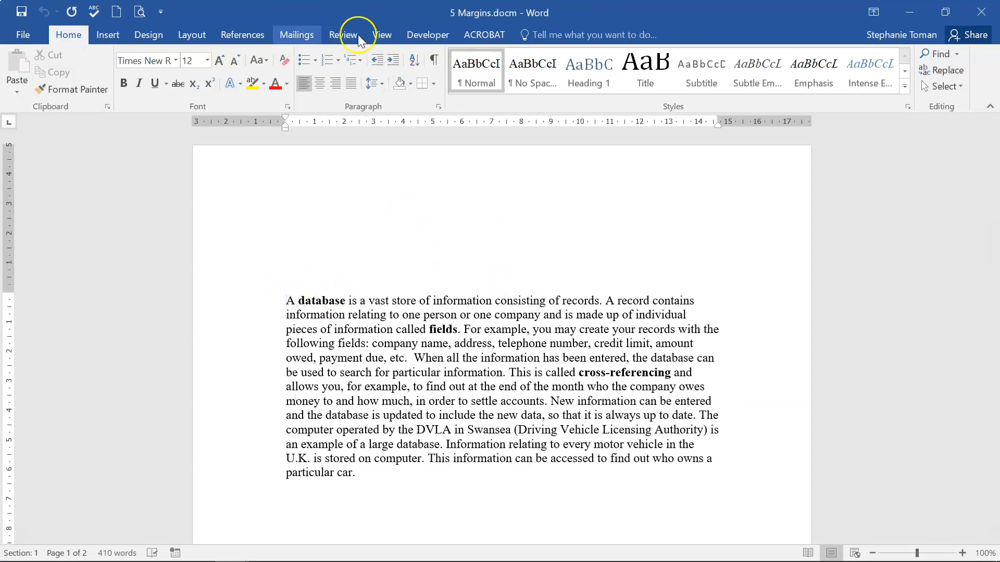
Step: Run the Landscape macro on 5 Margins.docm
left_click(428, 32)
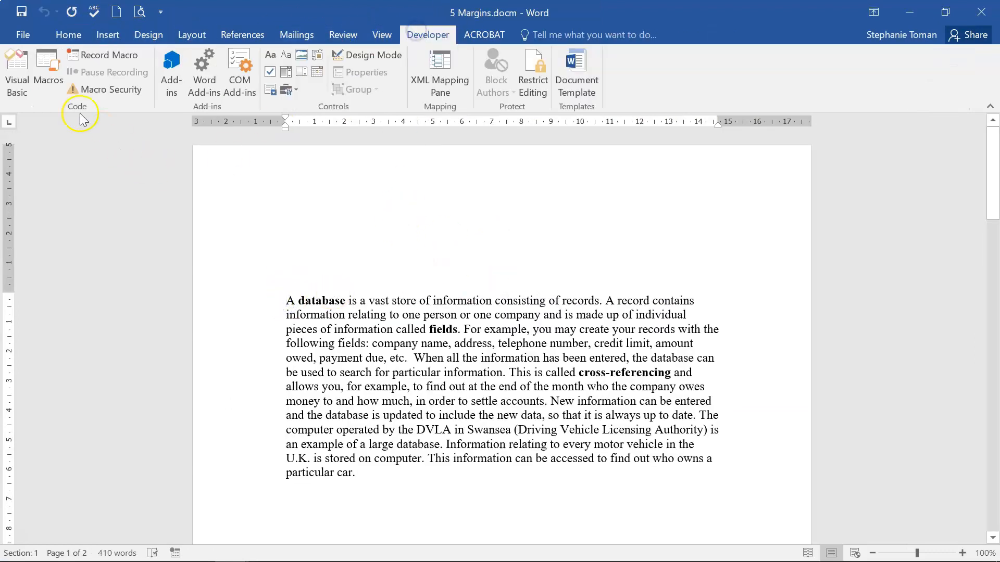
left_click(47, 67)
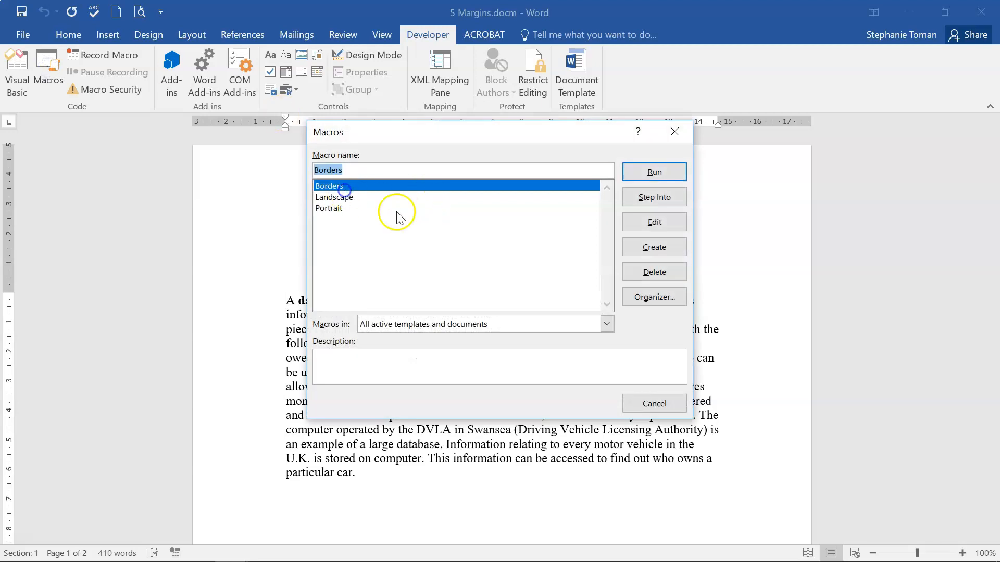
left_click(371, 198)
left_click(657, 172)
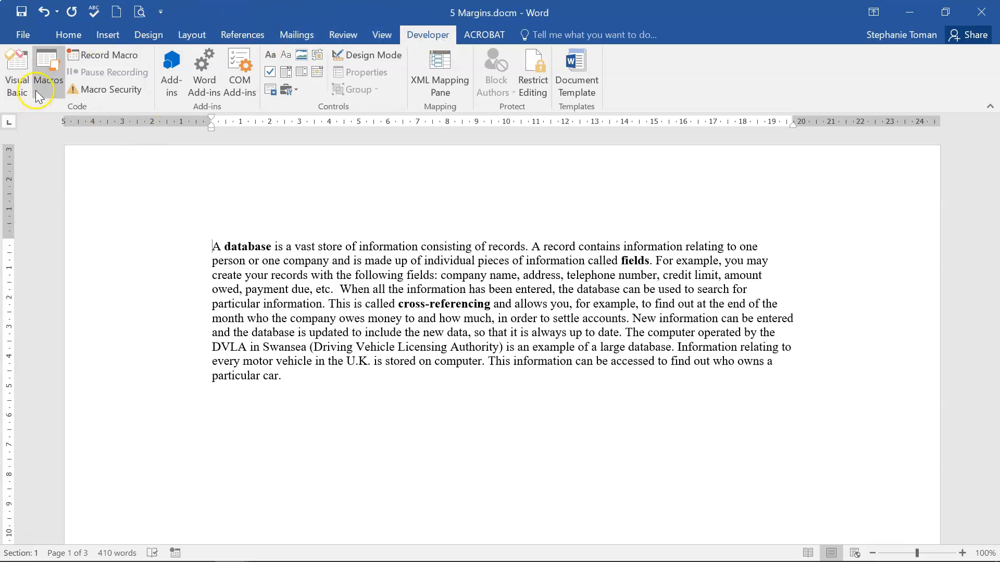
Step: Record a macro named Margins in All Documents (Normal.dotm) that sets the top margin to 5 cm, and stop the recording
left_click(96, 55)
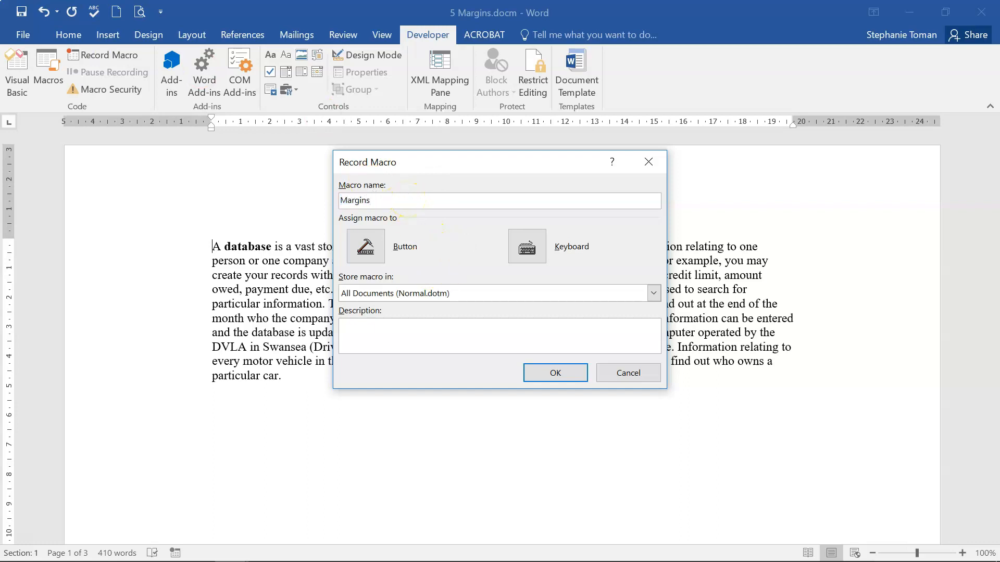
left_click(556, 373)
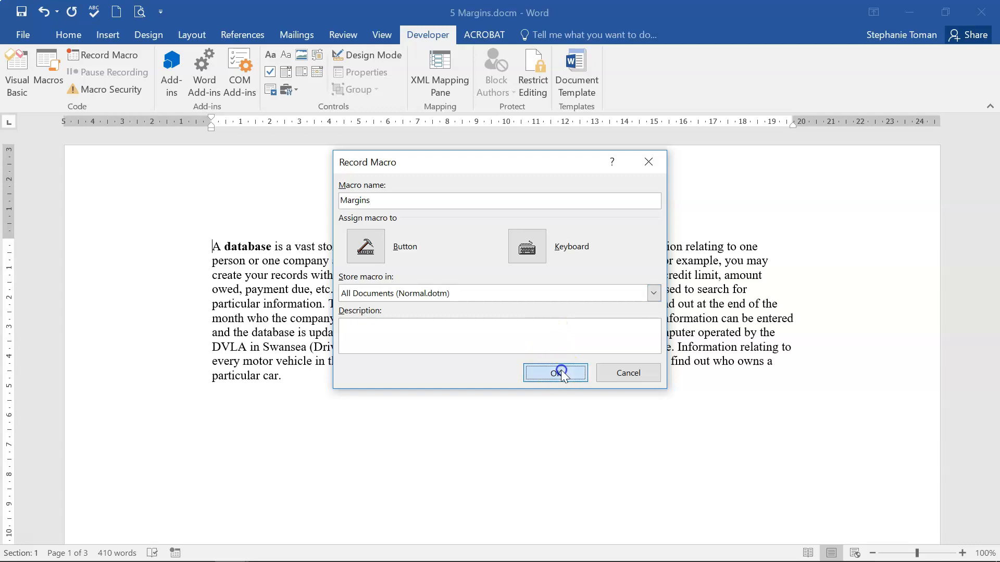
left_click(194, 36)
left_click(60, 94)
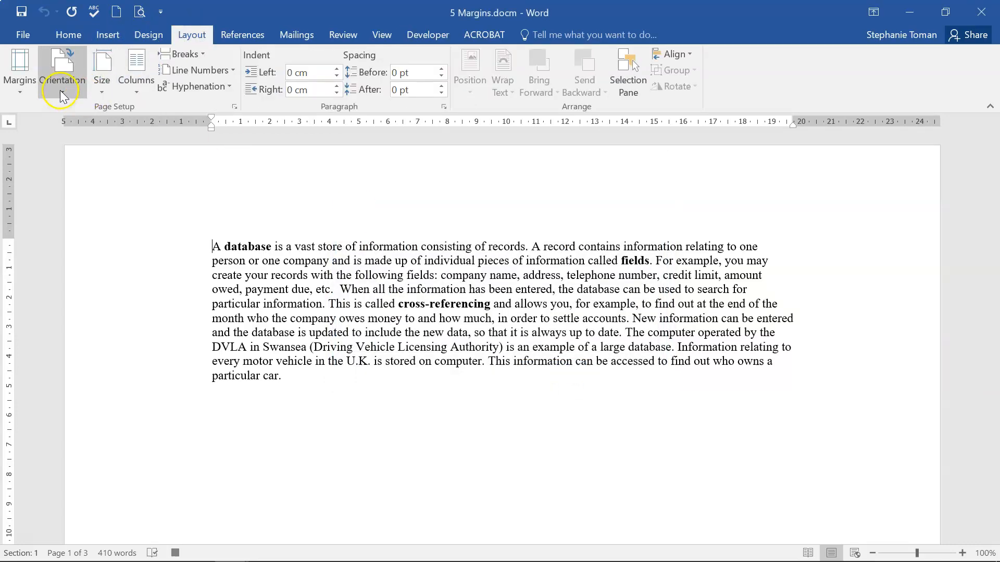
left_click(19, 78)
left_click(60, 442)
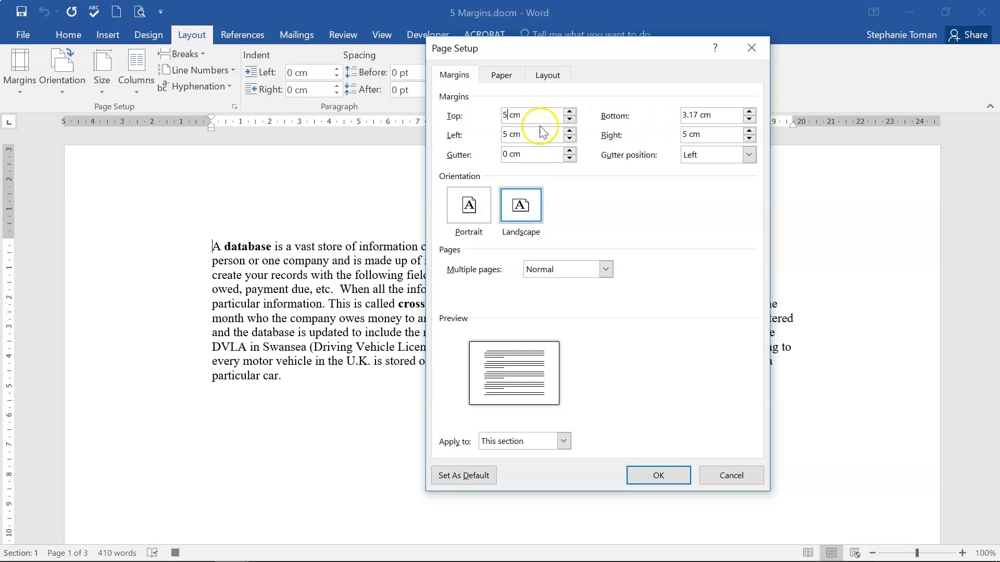
left_click(665, 475)
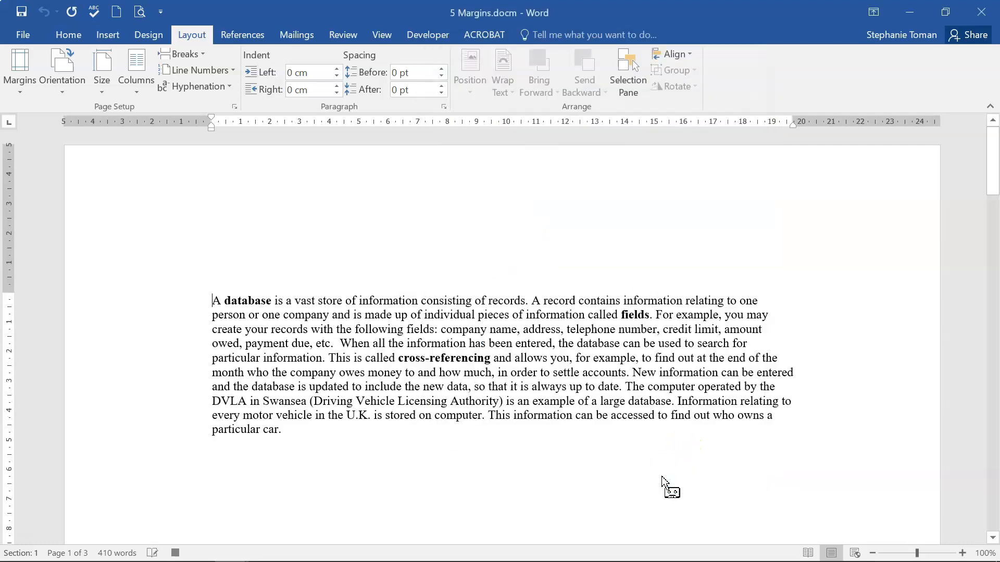
mouse_move(200, 547)
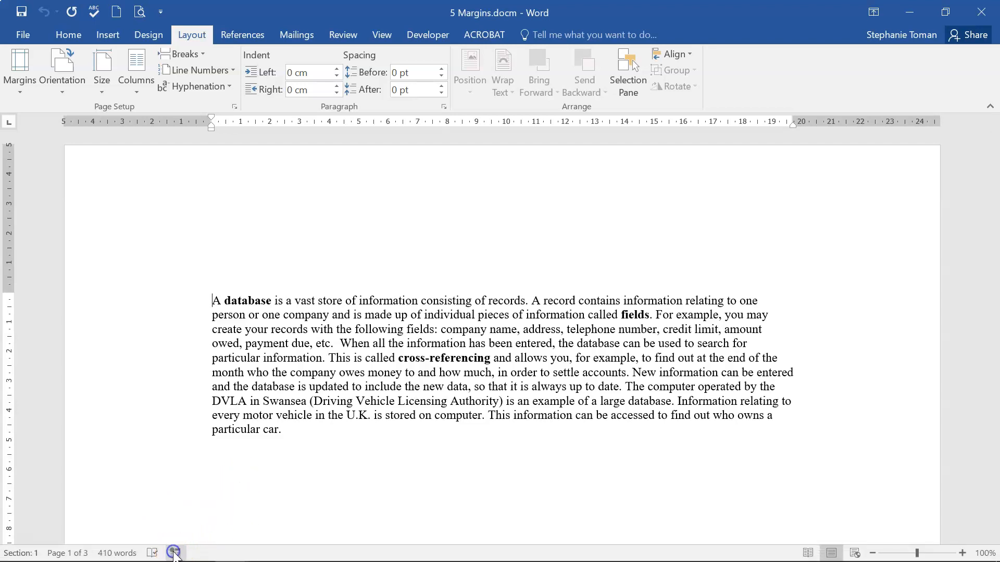
left_click(612, 456)
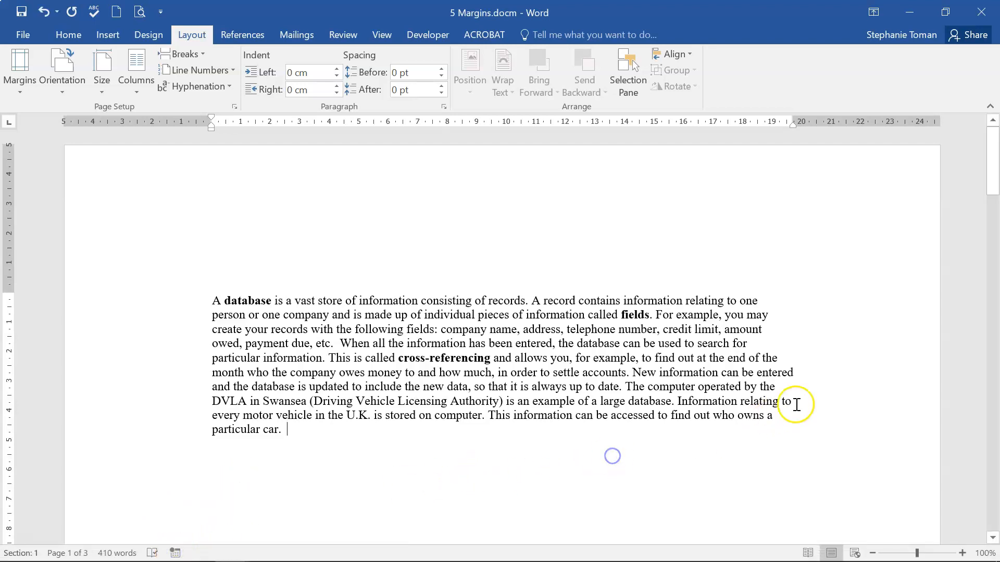
double_click(255, 186)
left_click(465, 327)
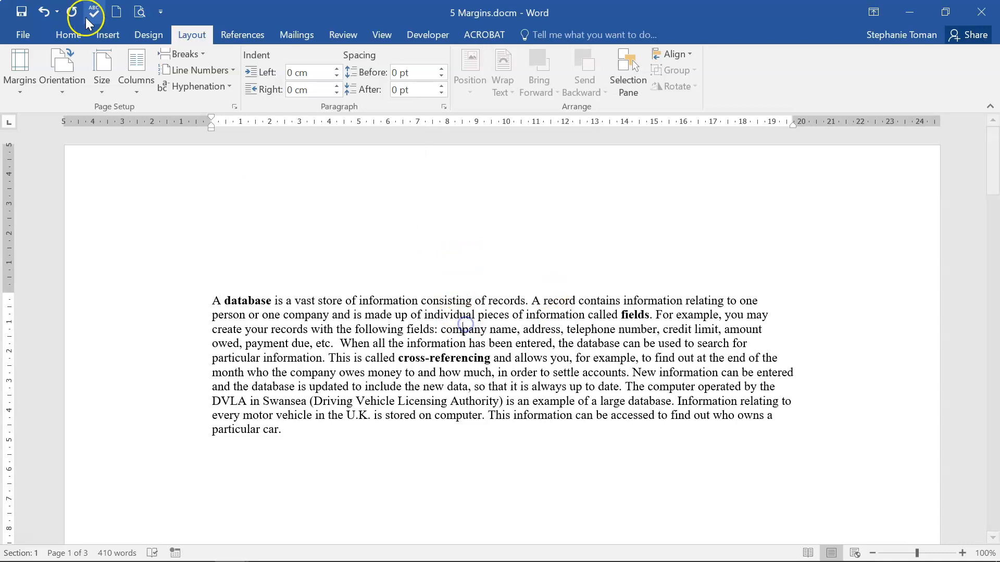
Step: Check the macro list for the Margins macro and close the list
left_click(428, 35)
left_click(40, 77)
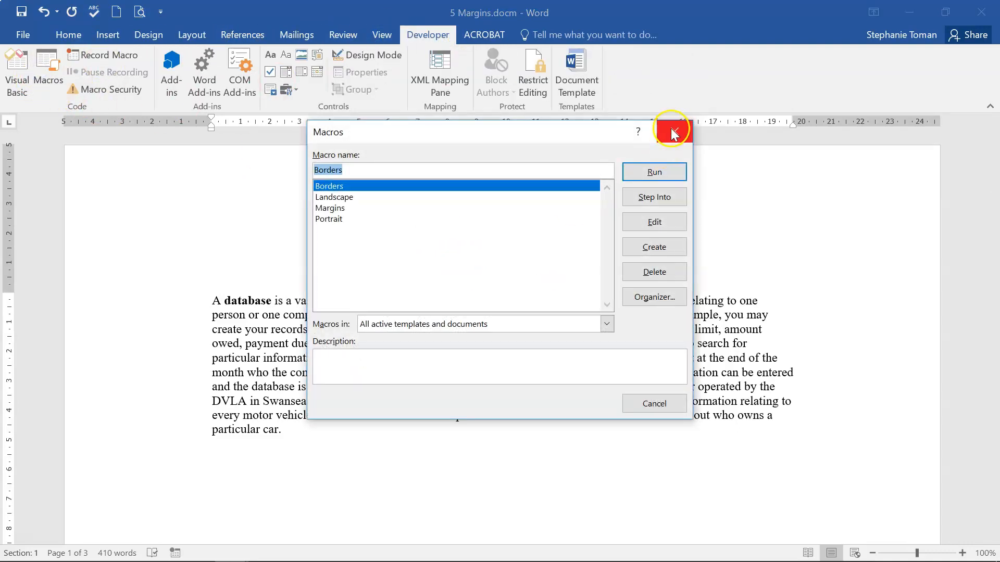
left_click(674, 133)
Step: Start recording a macro named Footer and insert an automatically updating date in the 27/07/2020 format in the Section 1 footer
left_click(83, 55)
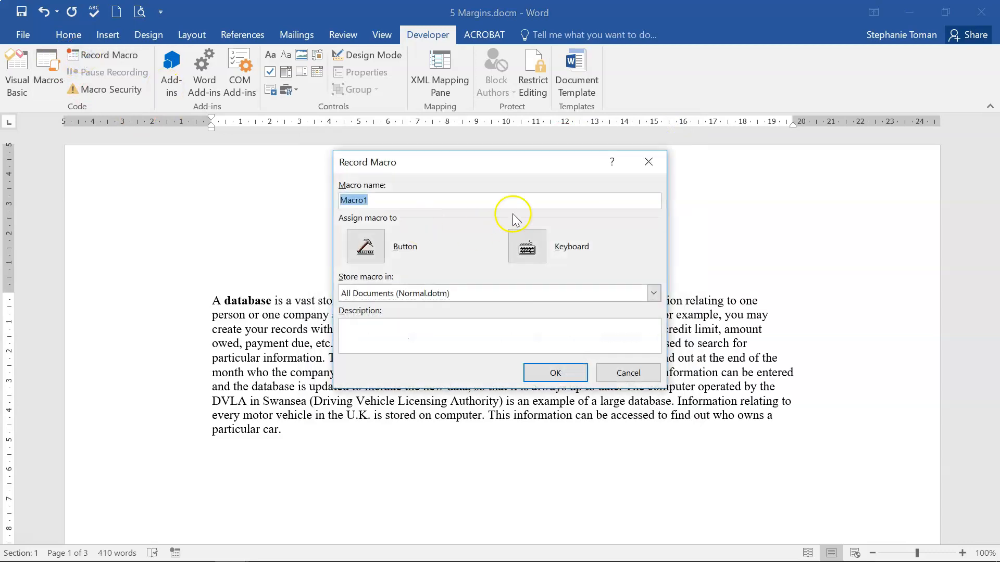
type("Footer")
left_click(562, 373)
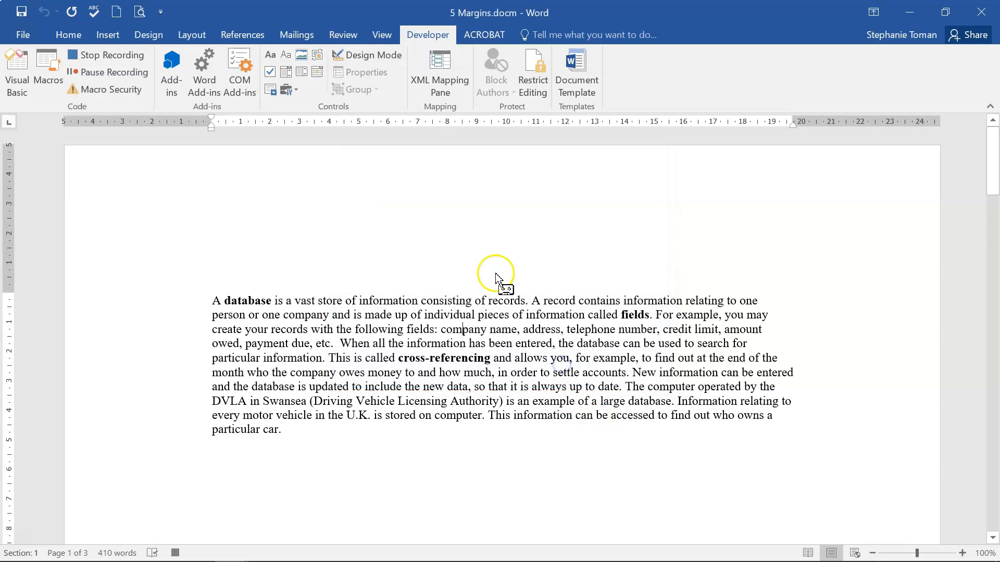
scroll(284, 398, "down", 5)
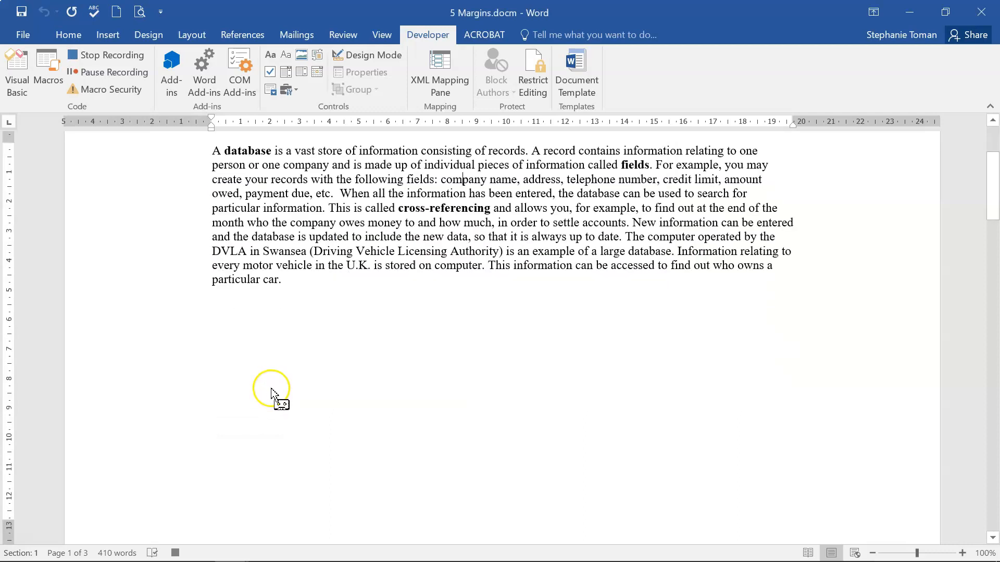
scroll(290, 397, "down", 3)
double_click(209, 302)
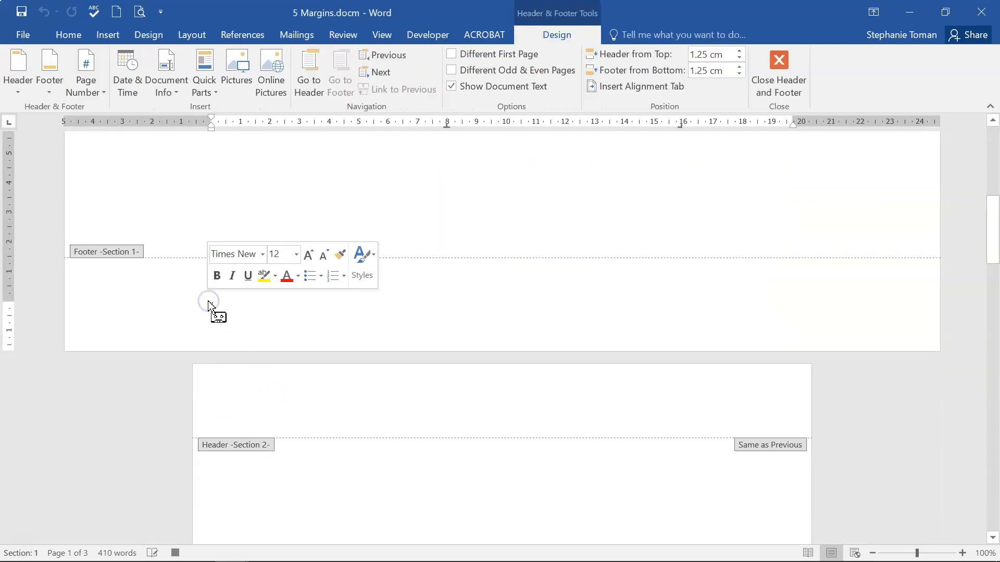
left_click(132, 92)
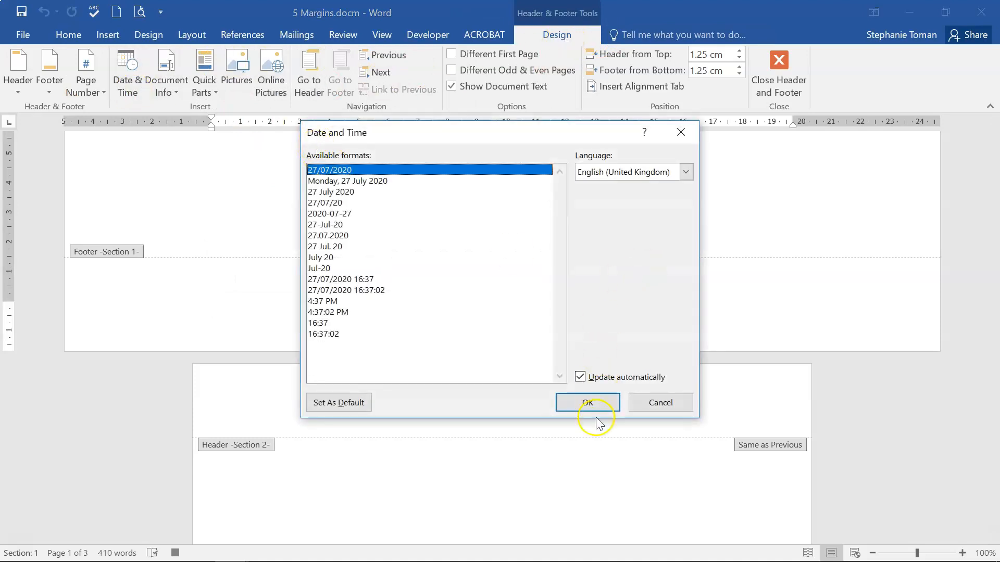
left_click(594, 408)
Step: Insert the File Name at the footer's right tab stop and stop recording the Footer macro
key("Tab")
left_click(158, 88)
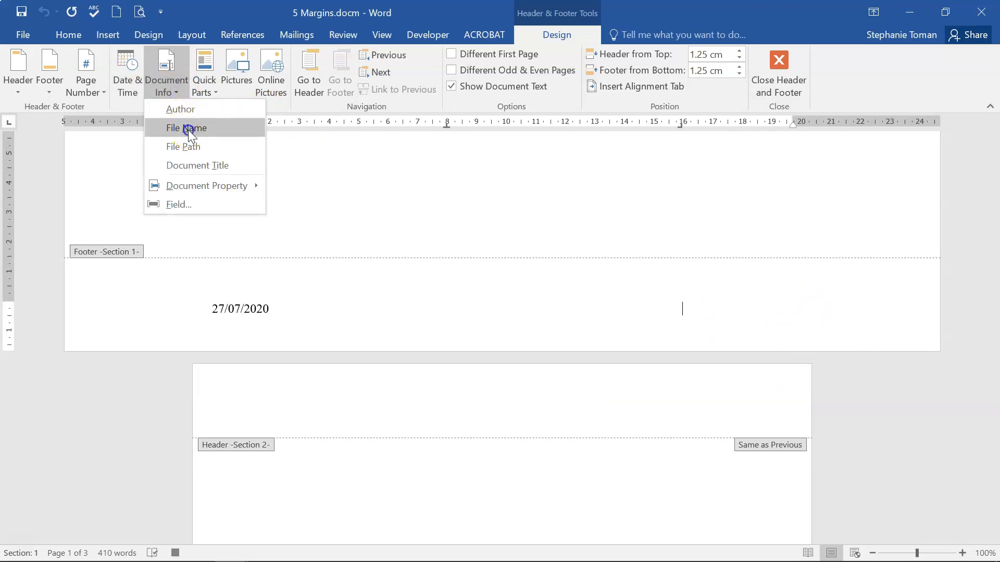
left_click(189, 128)
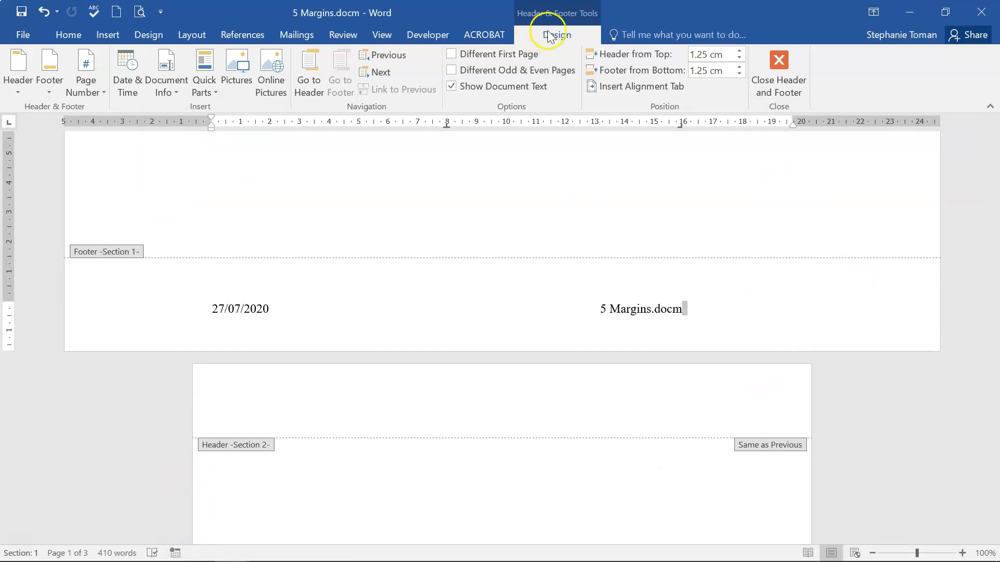
Step: Review the available macros, including Footer, and return from the footer to the document body
left_click(424, 35)
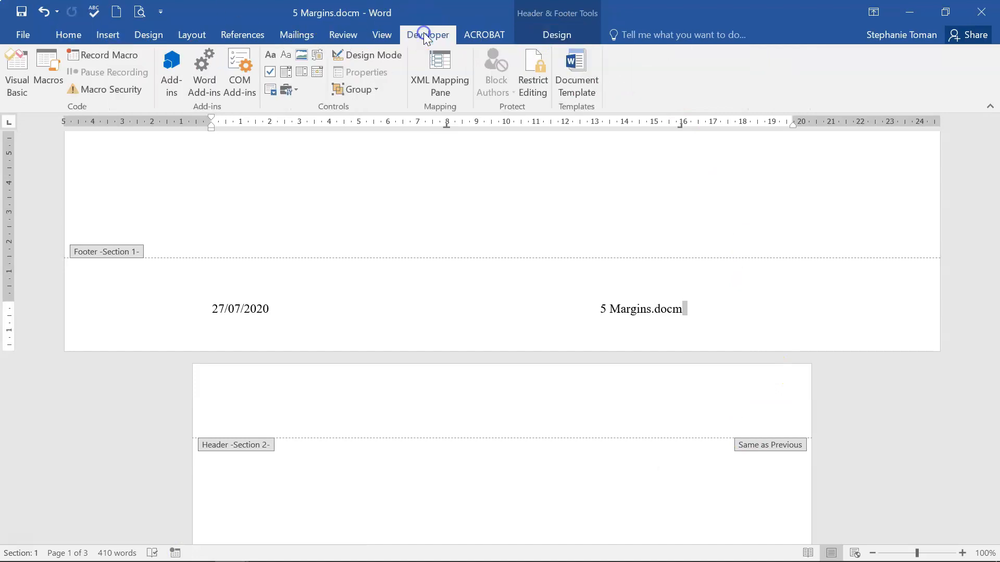
left_click(50, 73)
left_click(329, 219)
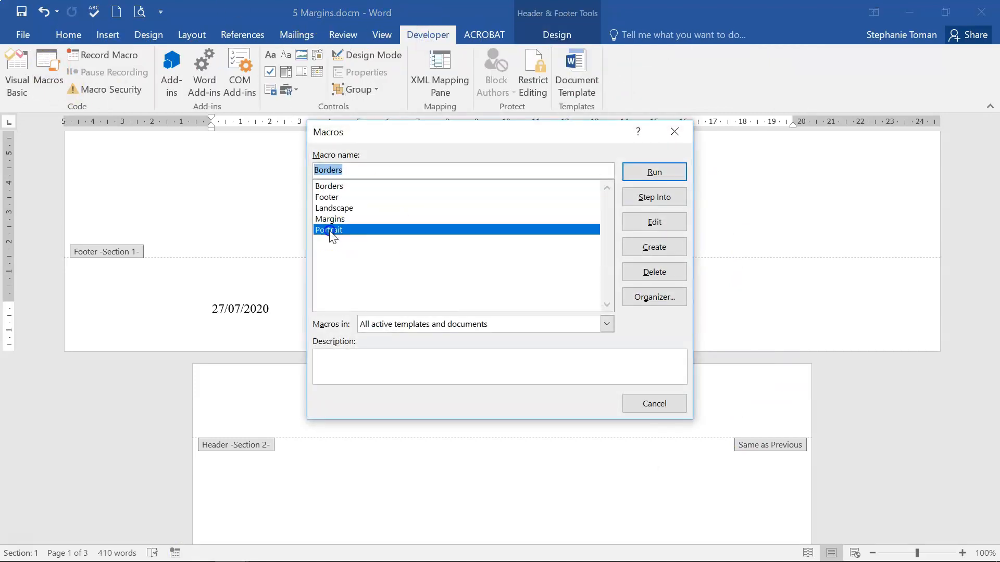
left_click(333, 208)
left_click(336, 187)
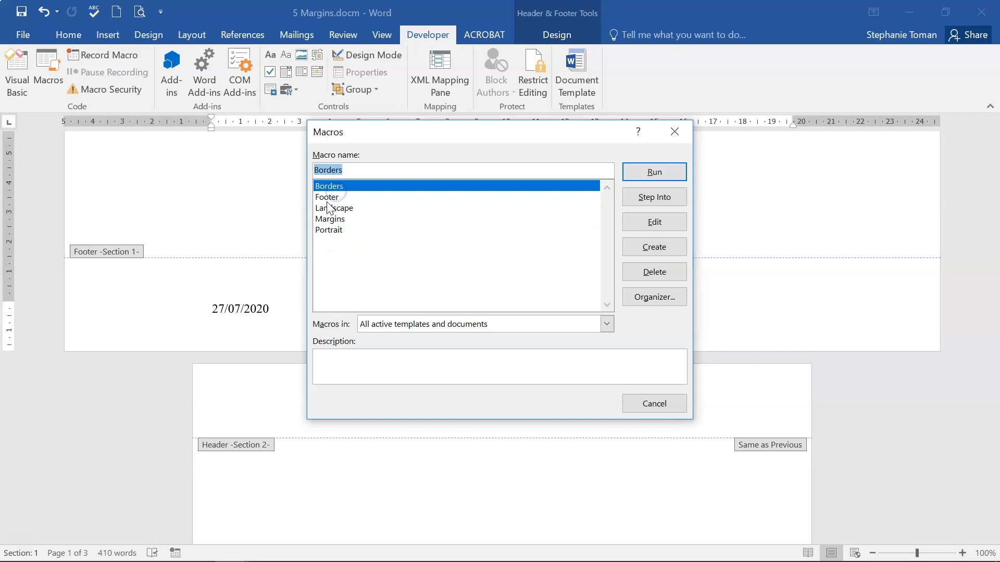
left_click(329, 198)
left_click(672, 130)
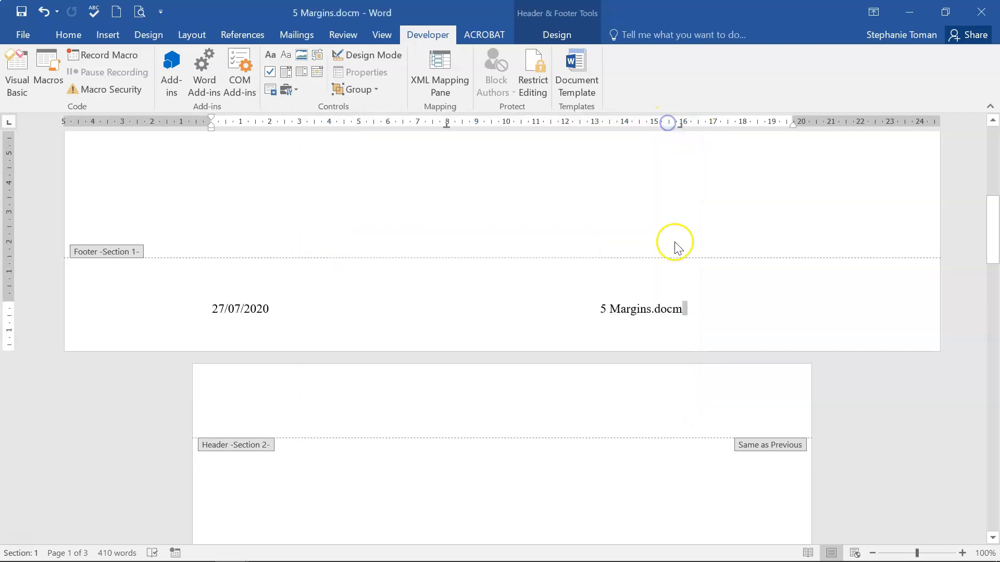
scroll(724, 235, "up", 10)
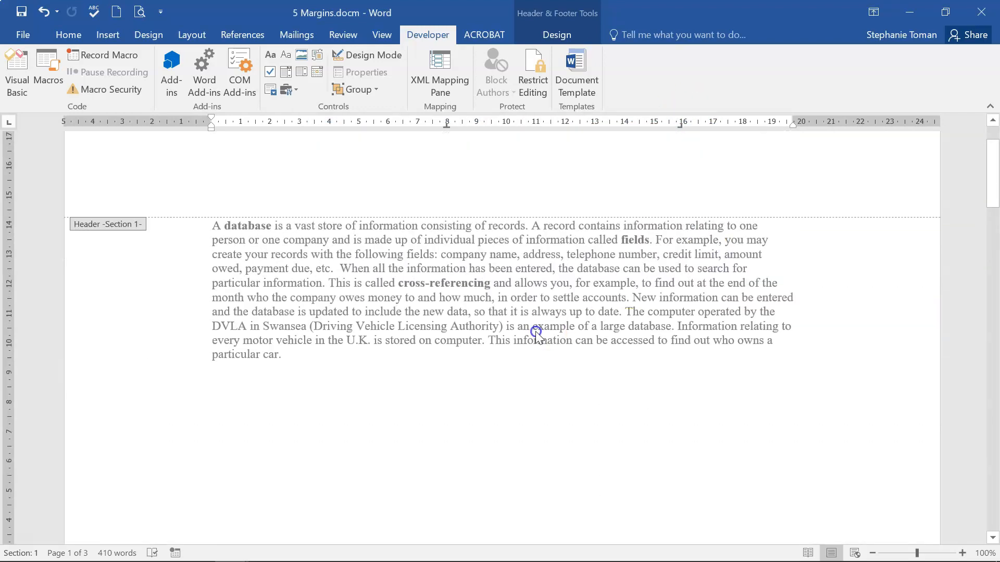
double_click(537, 328)
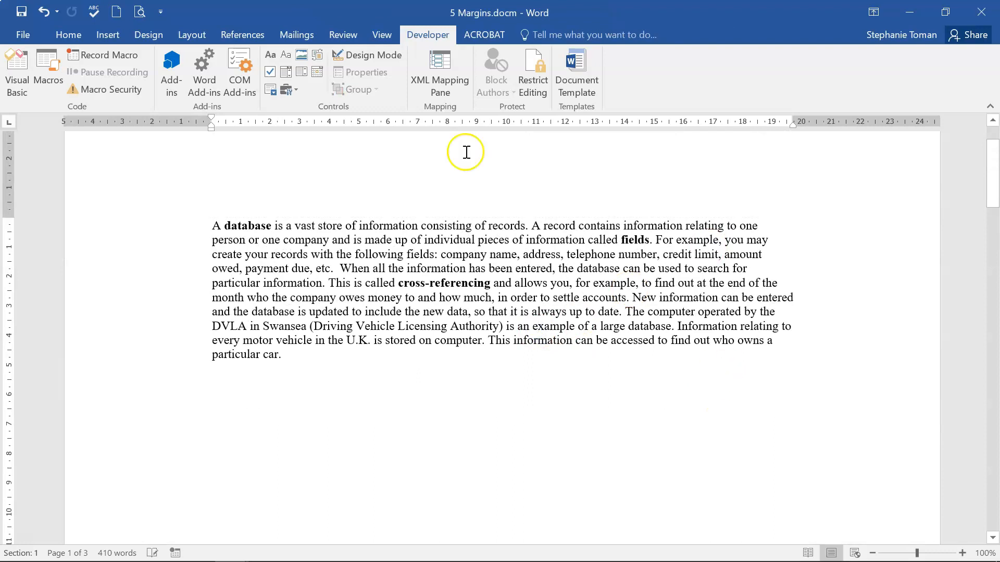
Step: Add the Portrait macro to the Quick Access Toolbar's command list for all documents
left_click(160, 13)
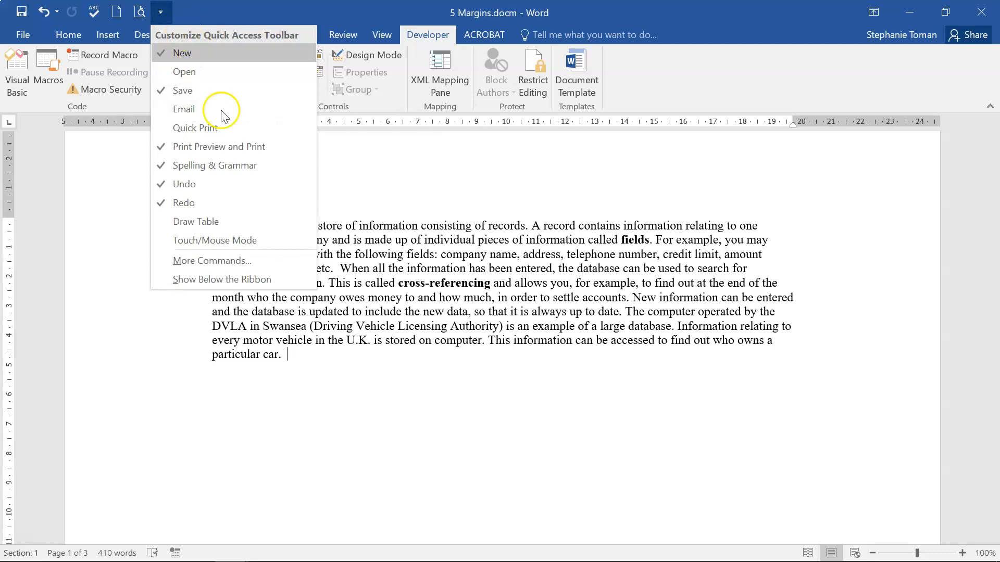
left_click(233, 258)
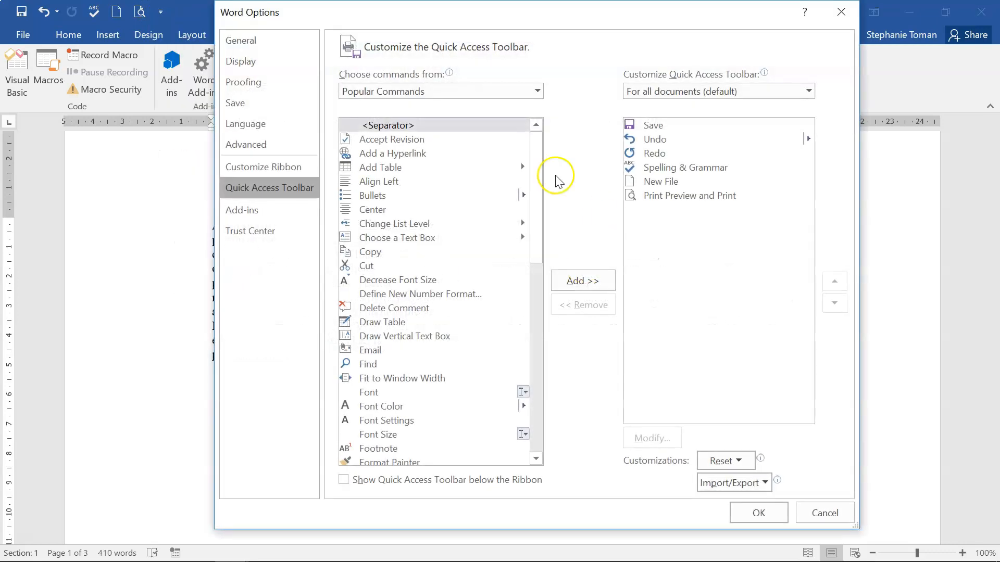
left_click(538, 91)
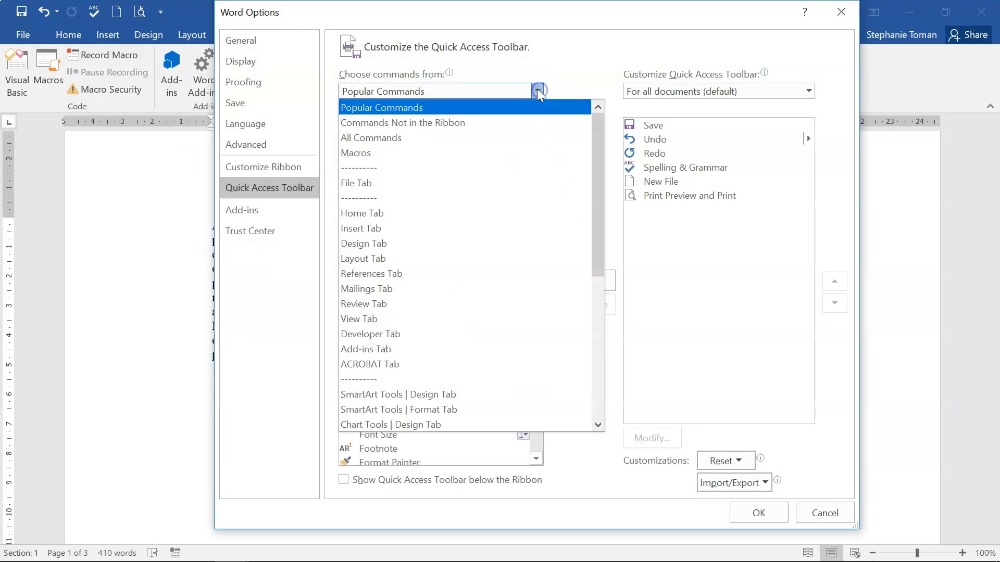
left_click(368, 154)
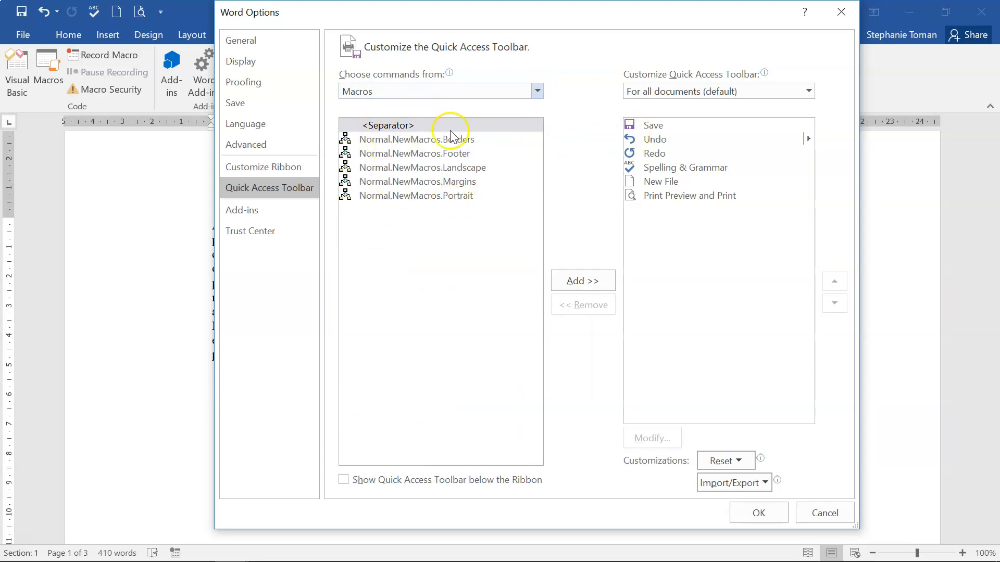
left_click(417, 141)
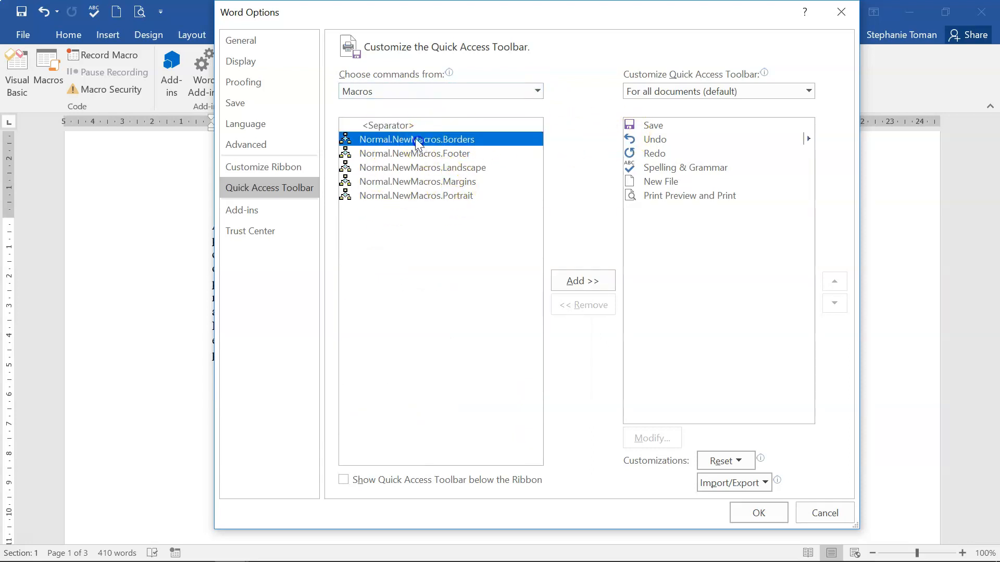
left_click(421, 198)
left_click(580, 282)
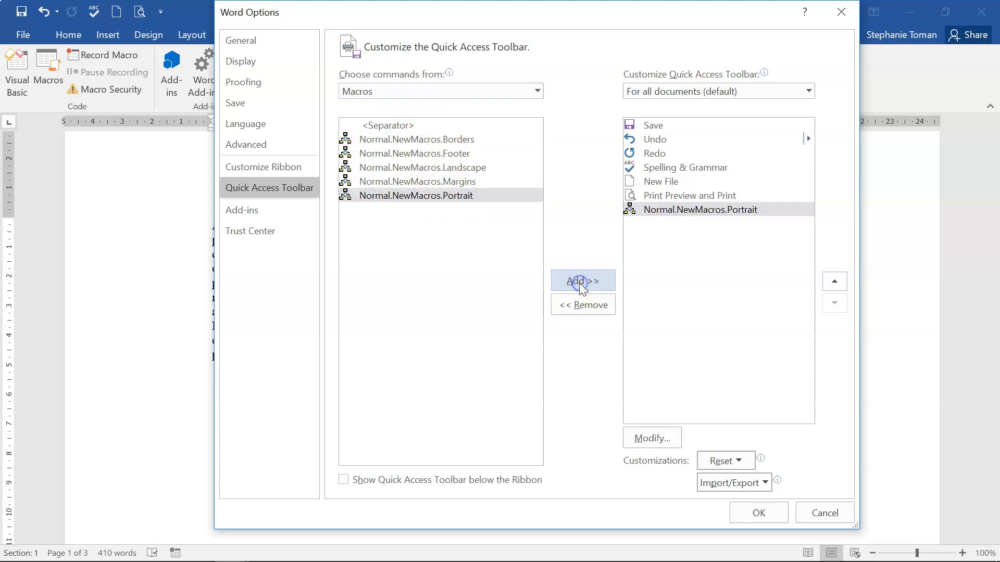
Step: Add the Portrait macro to the toolbar list five more times, and remove four of the duplicate entries
left_click(580, 282)
left_click(580, 281)
left_click(580, 282)
left_click(581, 281)
left_click(581, 282)
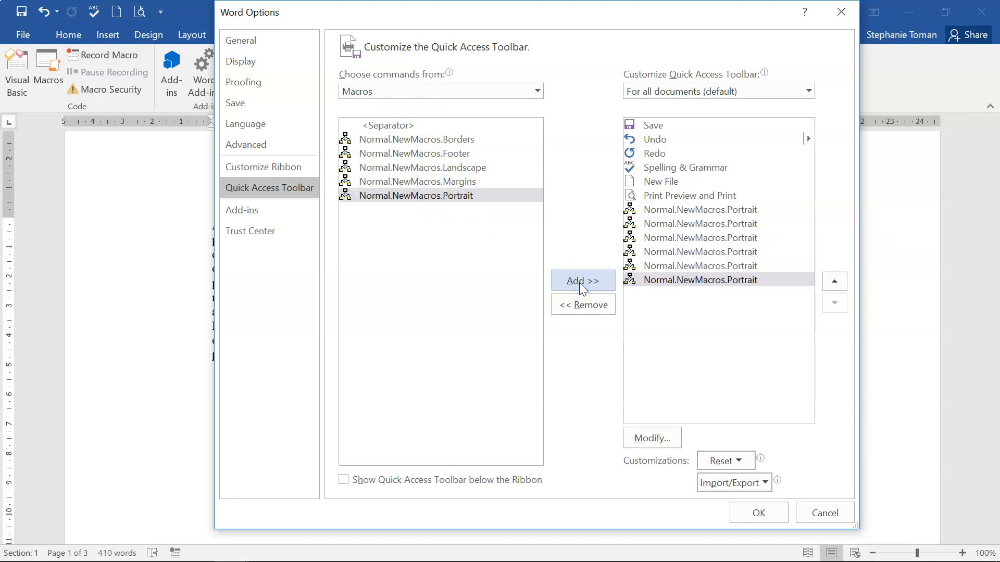
left_click(700, 224)
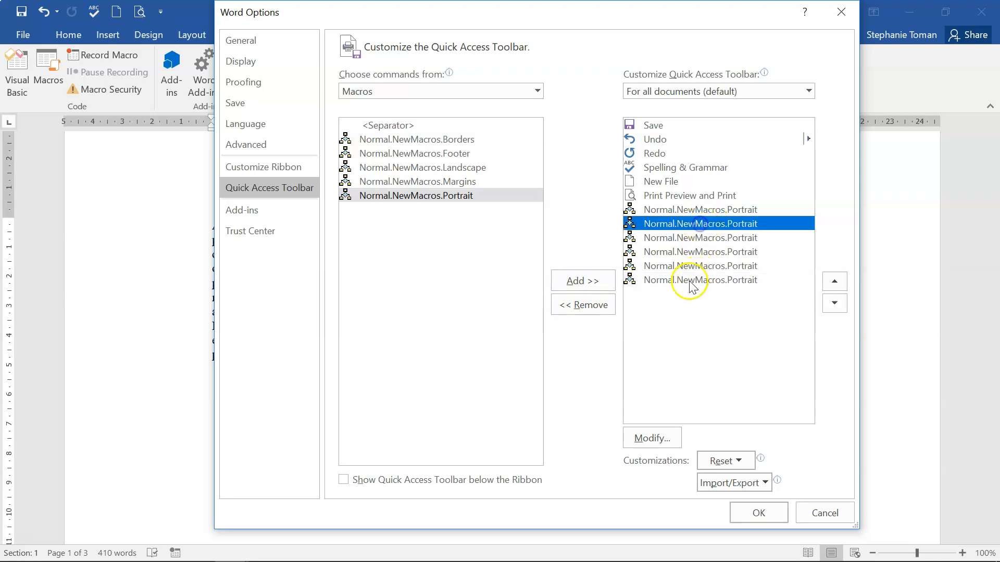
left_click(580, 305)
left_click(581, 304)
left_click(581, 305)
left_click(581, 305)
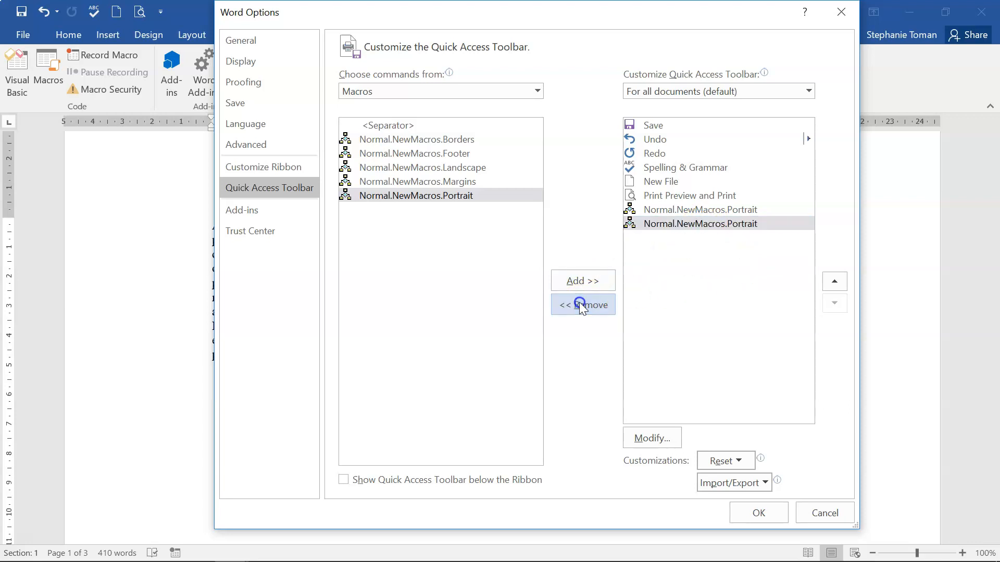
Step: Add the Margins, Landscape, Footer and Borders macros to the Quick Access Toolbar's command list
left_click(430, 182)
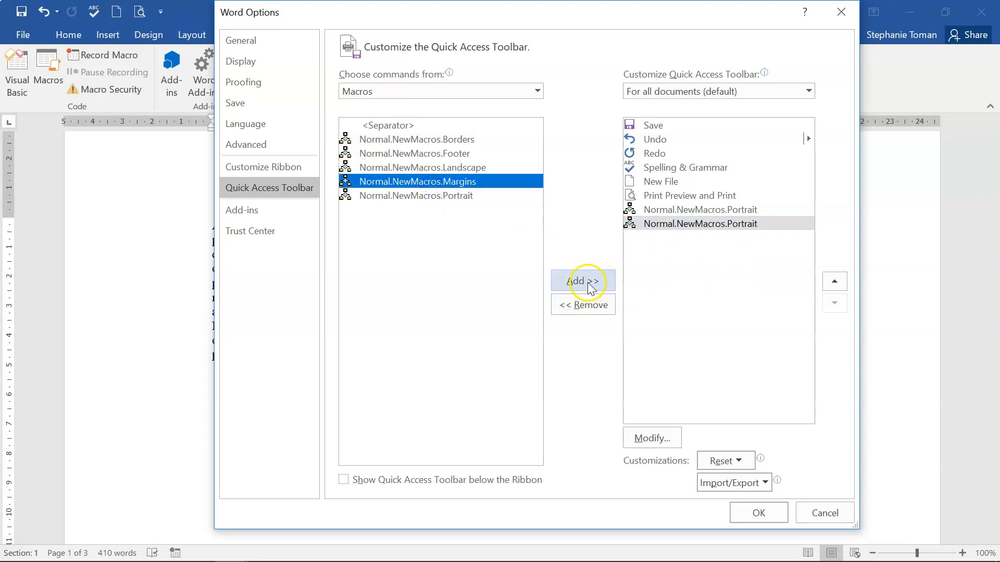
left_click(589, 285)
left_click(458, 167)
left_click(580, 280)
left_click(456, 153)
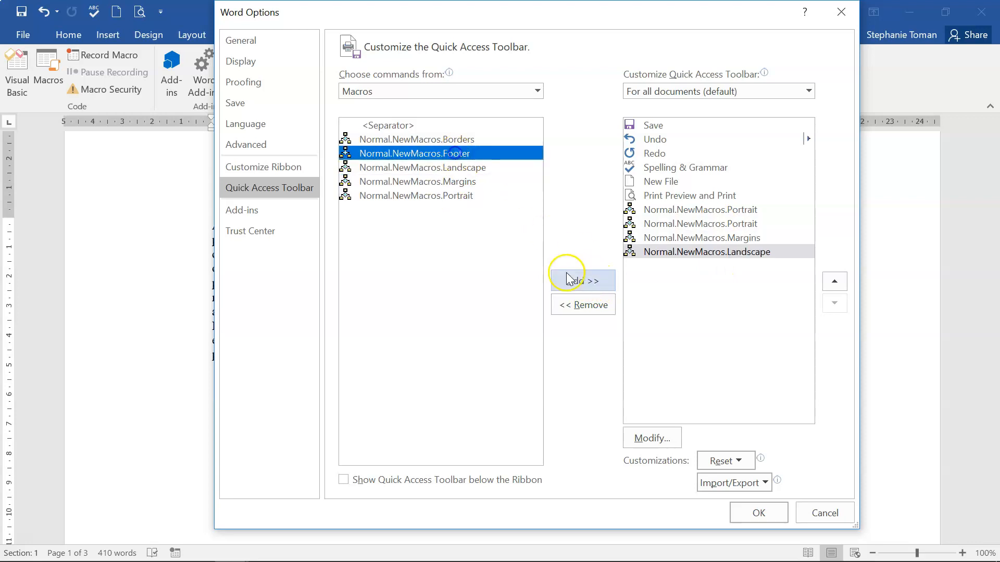
left_click(567, 280)
left_click(471, 139)
left_click(583, 282)
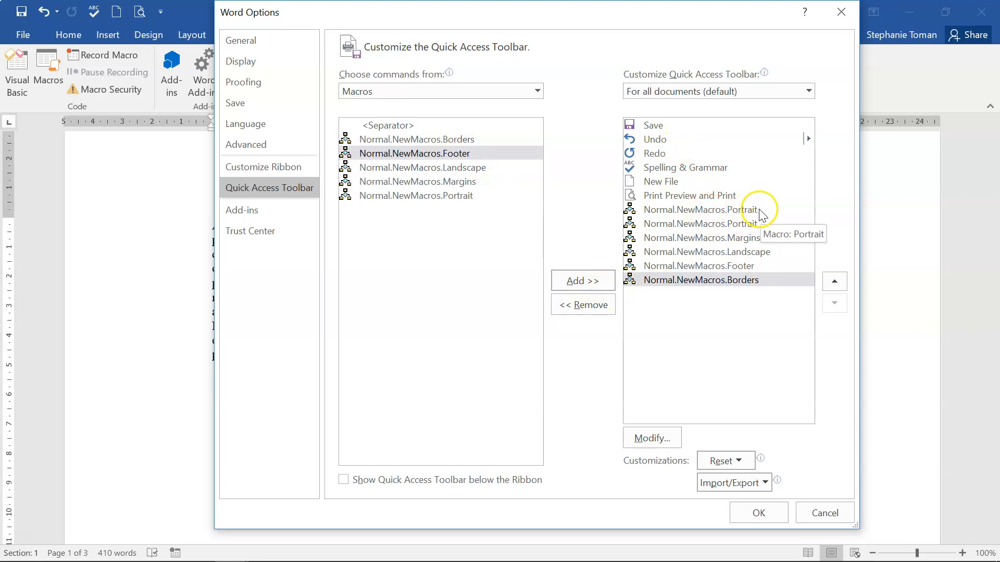
Step: Change the Borders macro's toolbar symbol to the hash-shaped frame of crossing lines
left_click(721, 284)
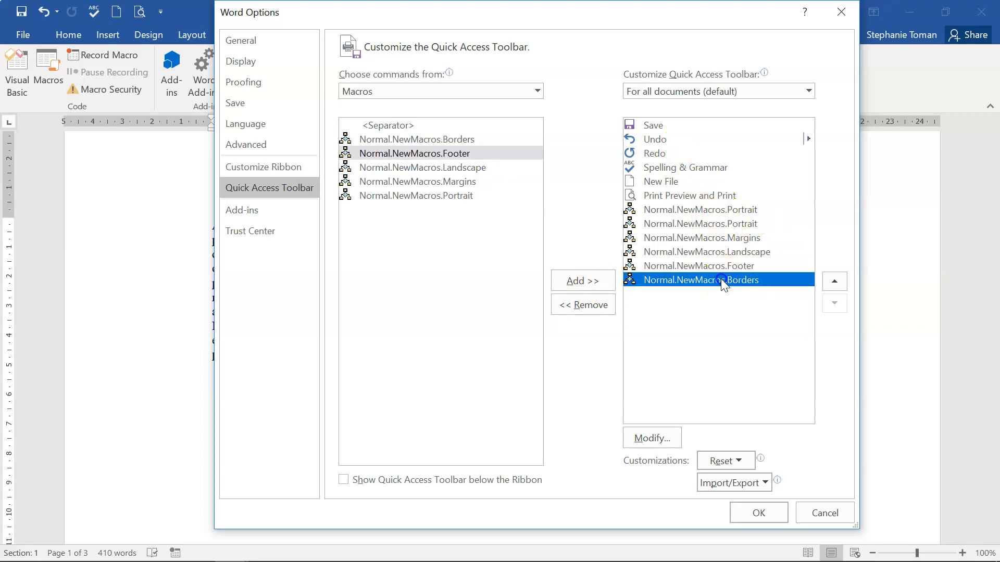
left_click(640, 438)
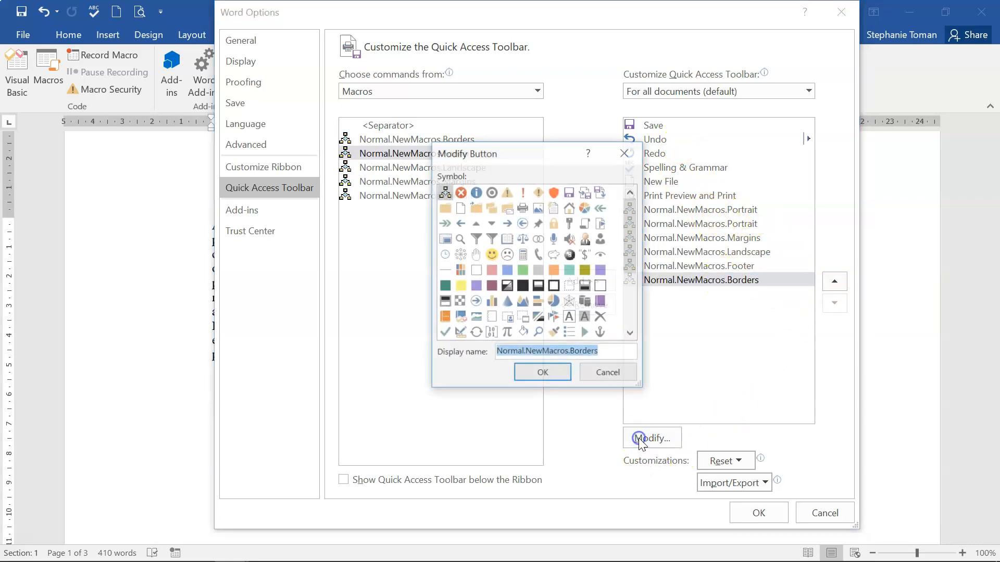
left_click_drag(629, 251, 633, 308)
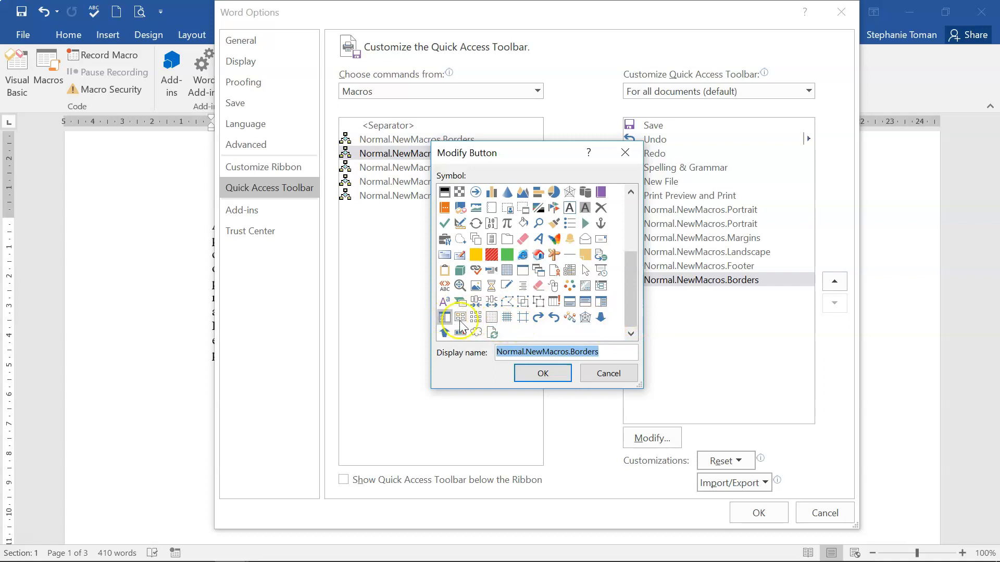
left_click(524, 318)
left_click(555, 374)
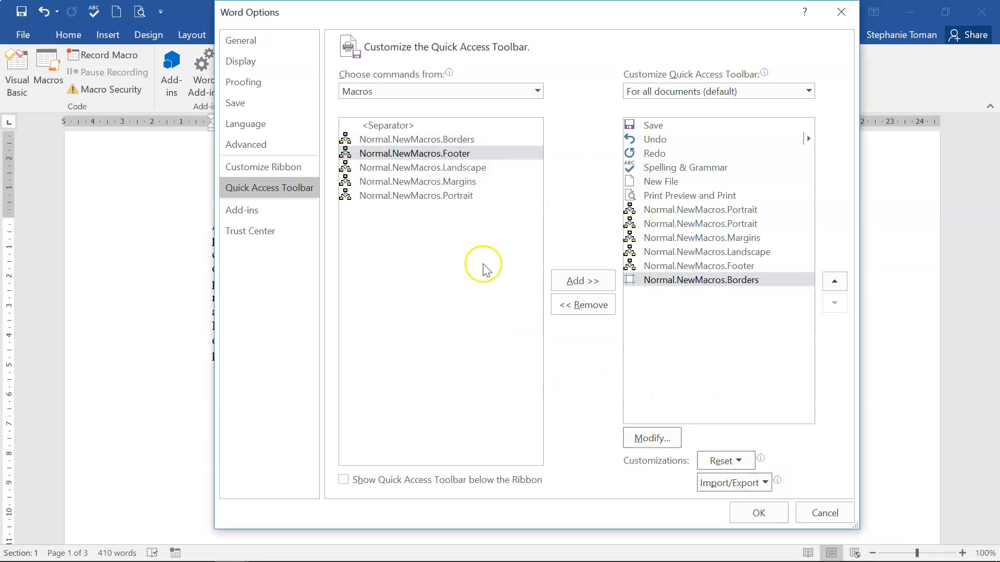
Step: Change the Margins macro's toolbar symbol to the yellow smiley face and apply the Quick Access Toolbar customizations
left_click(704, 224)
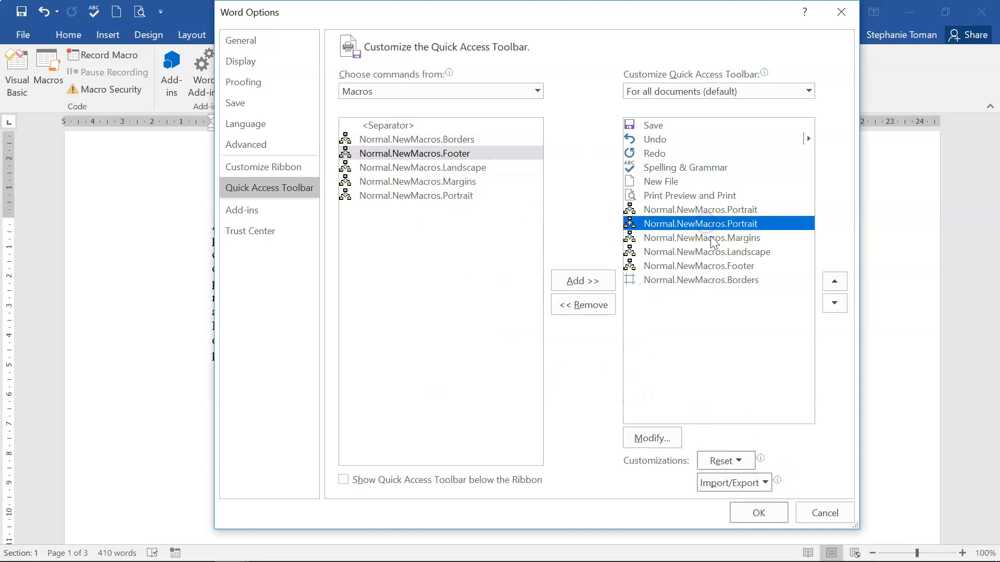
left_click(713, 239)
left_click(652, 437)
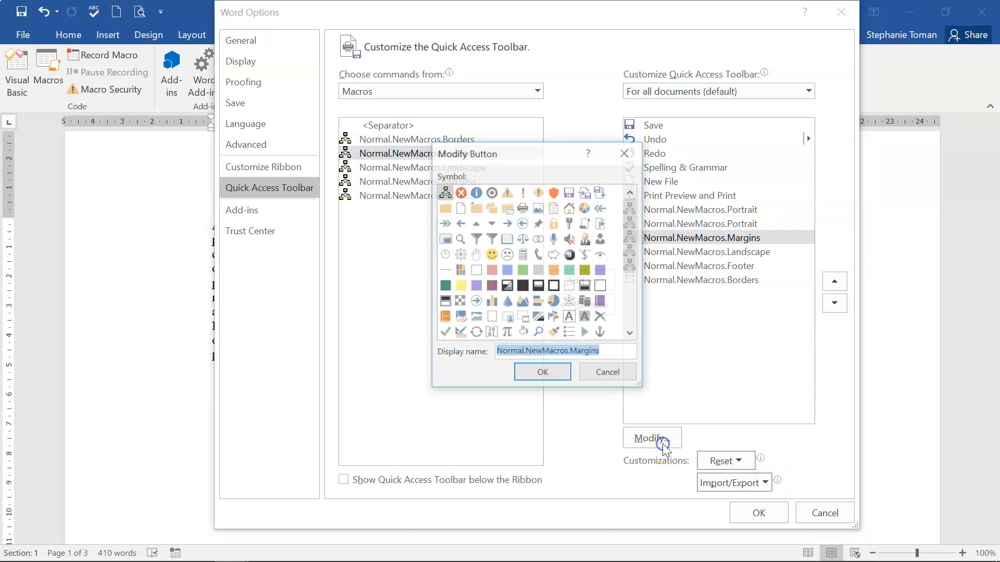
left_click(491, 255)
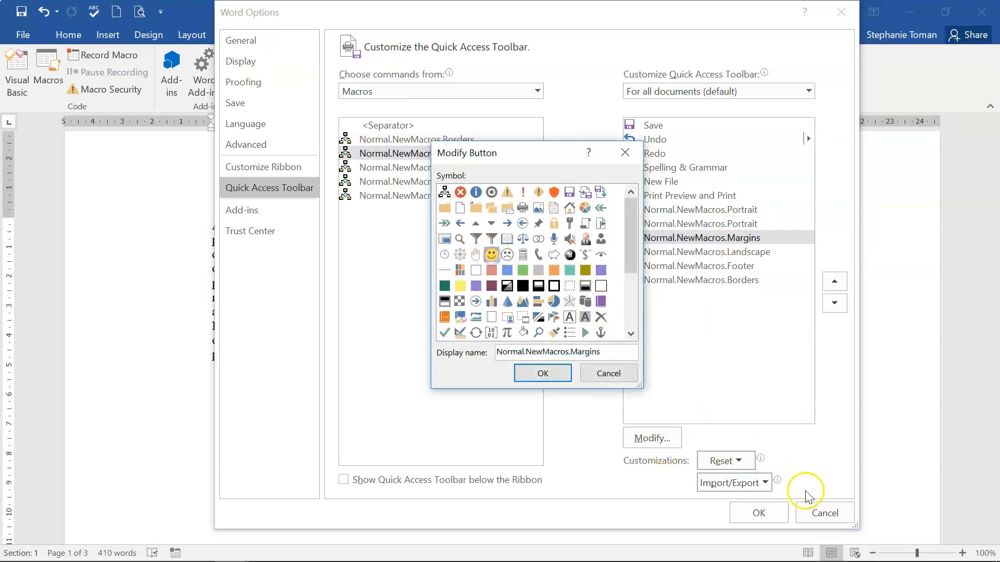
left_click(542, 373)
left_click(758, 512)
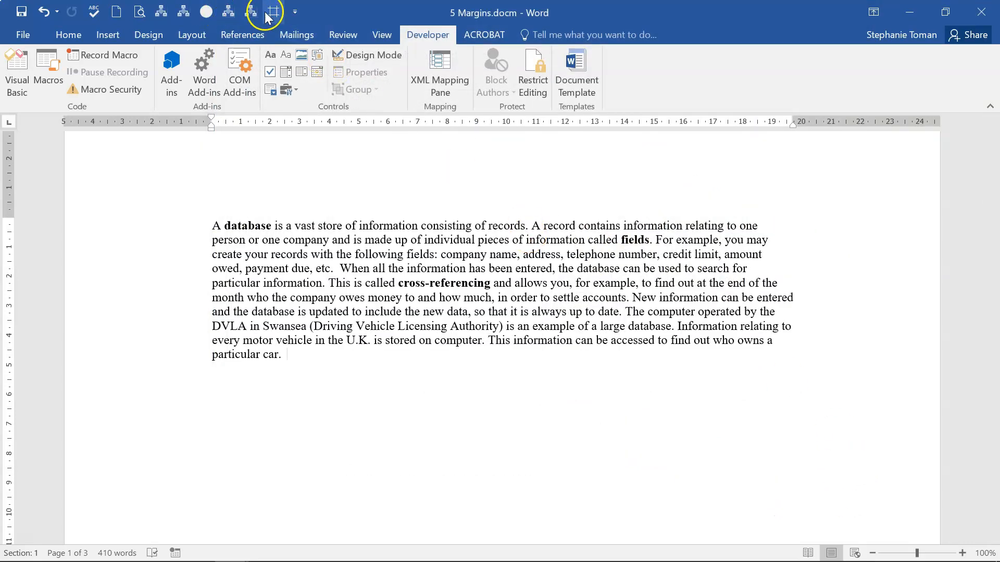
Step: Run the Borders macro from the Quick Access Toolbar on the paragraph about databases
left_click(232, 241)
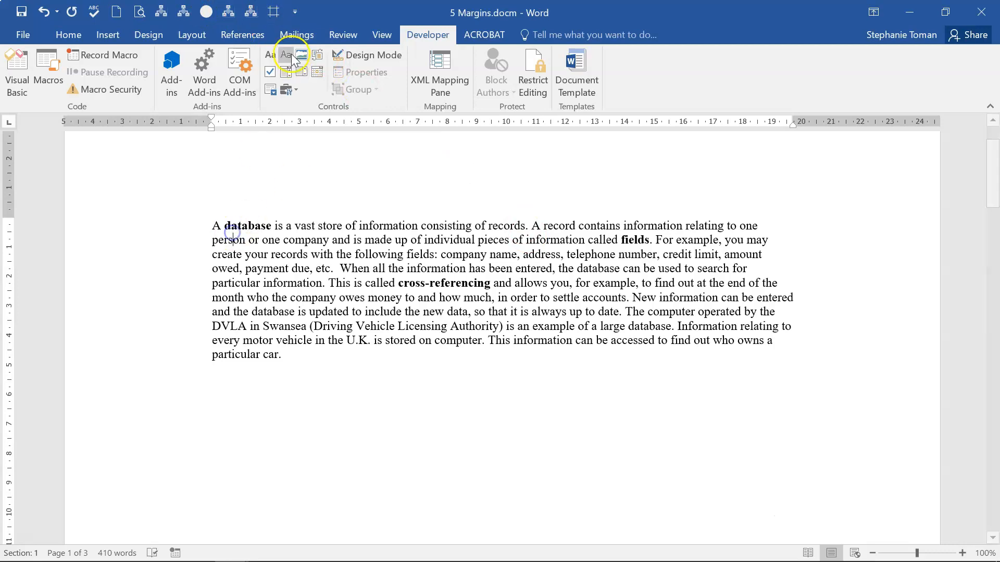
left_click(273, 11)
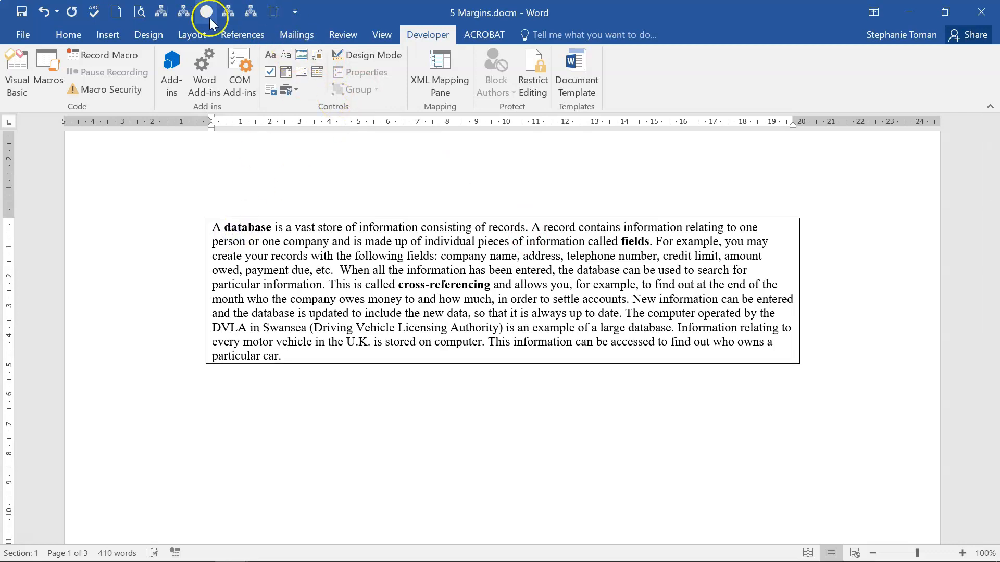
Step: Select "payment due, etc. When", run the Landscape and Portrait macros from the Quick Access Toolbar, and deselect the text
left_click(247, 266)
left_click_drag(247, 266, 372, 269)
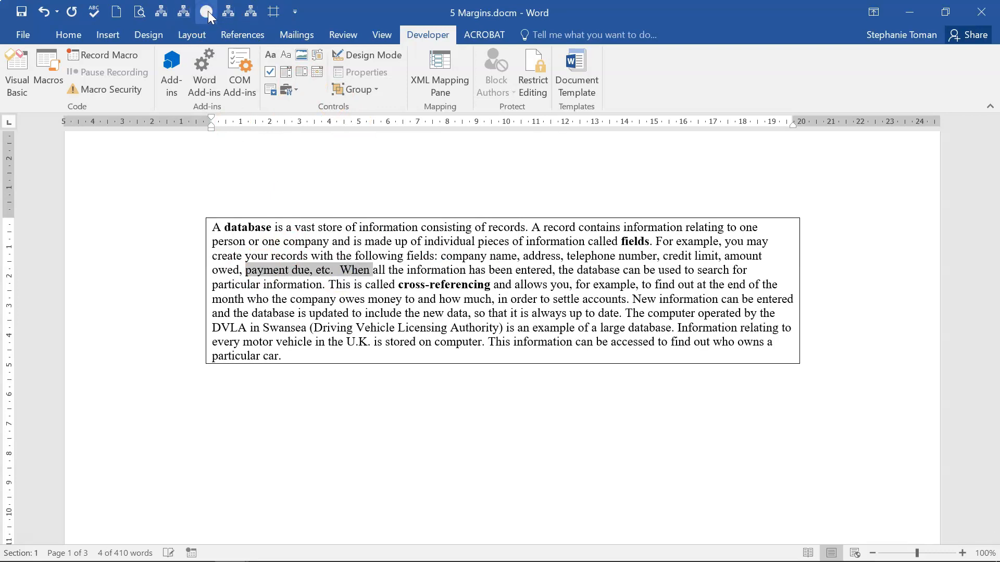
left_click(228, 12)
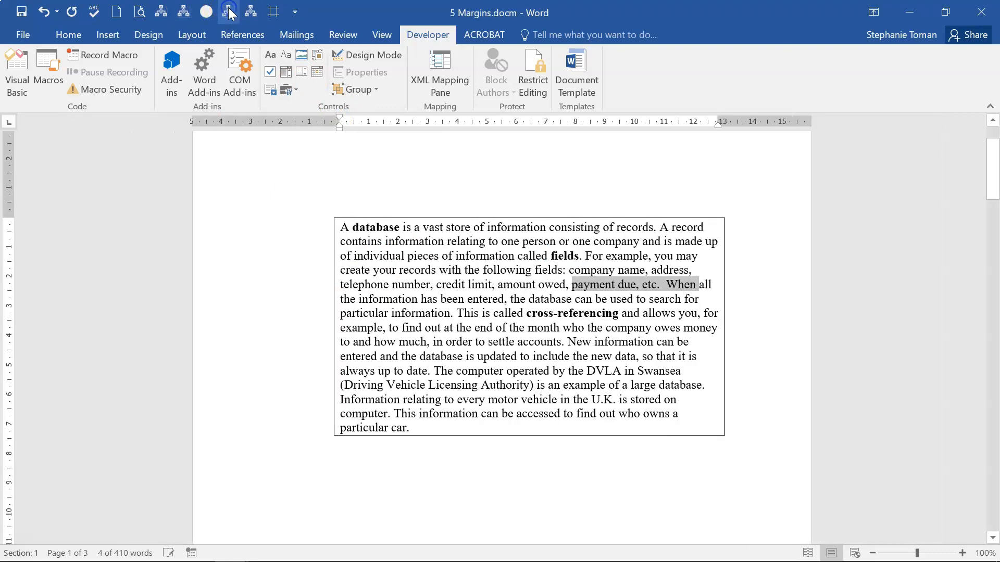
left_click(184, 12)
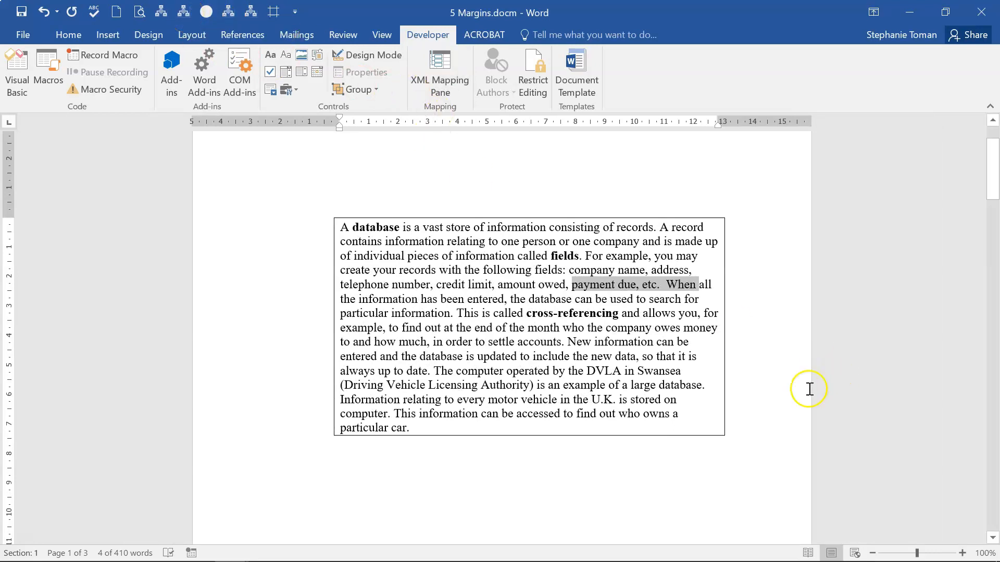
left_click(783, 397)
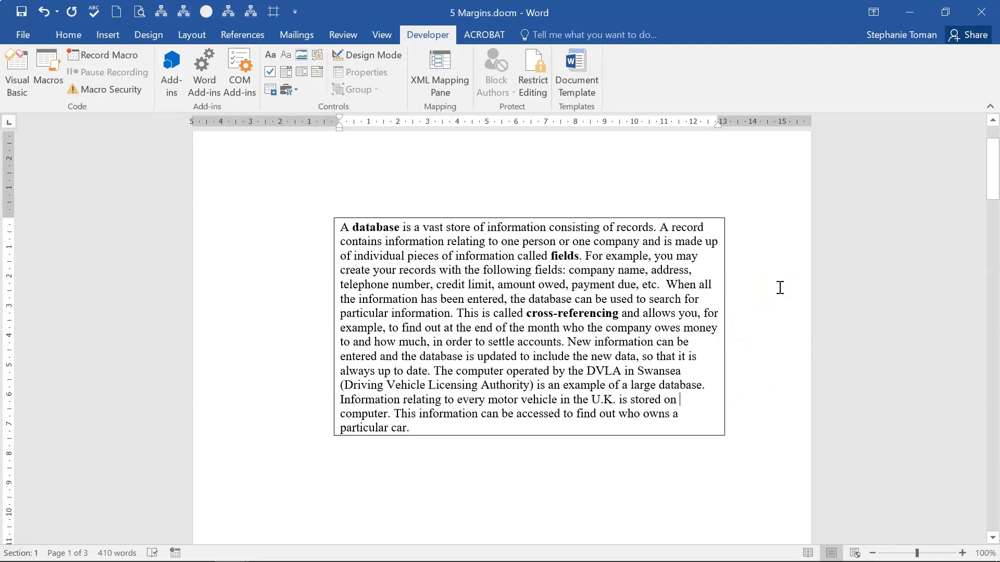